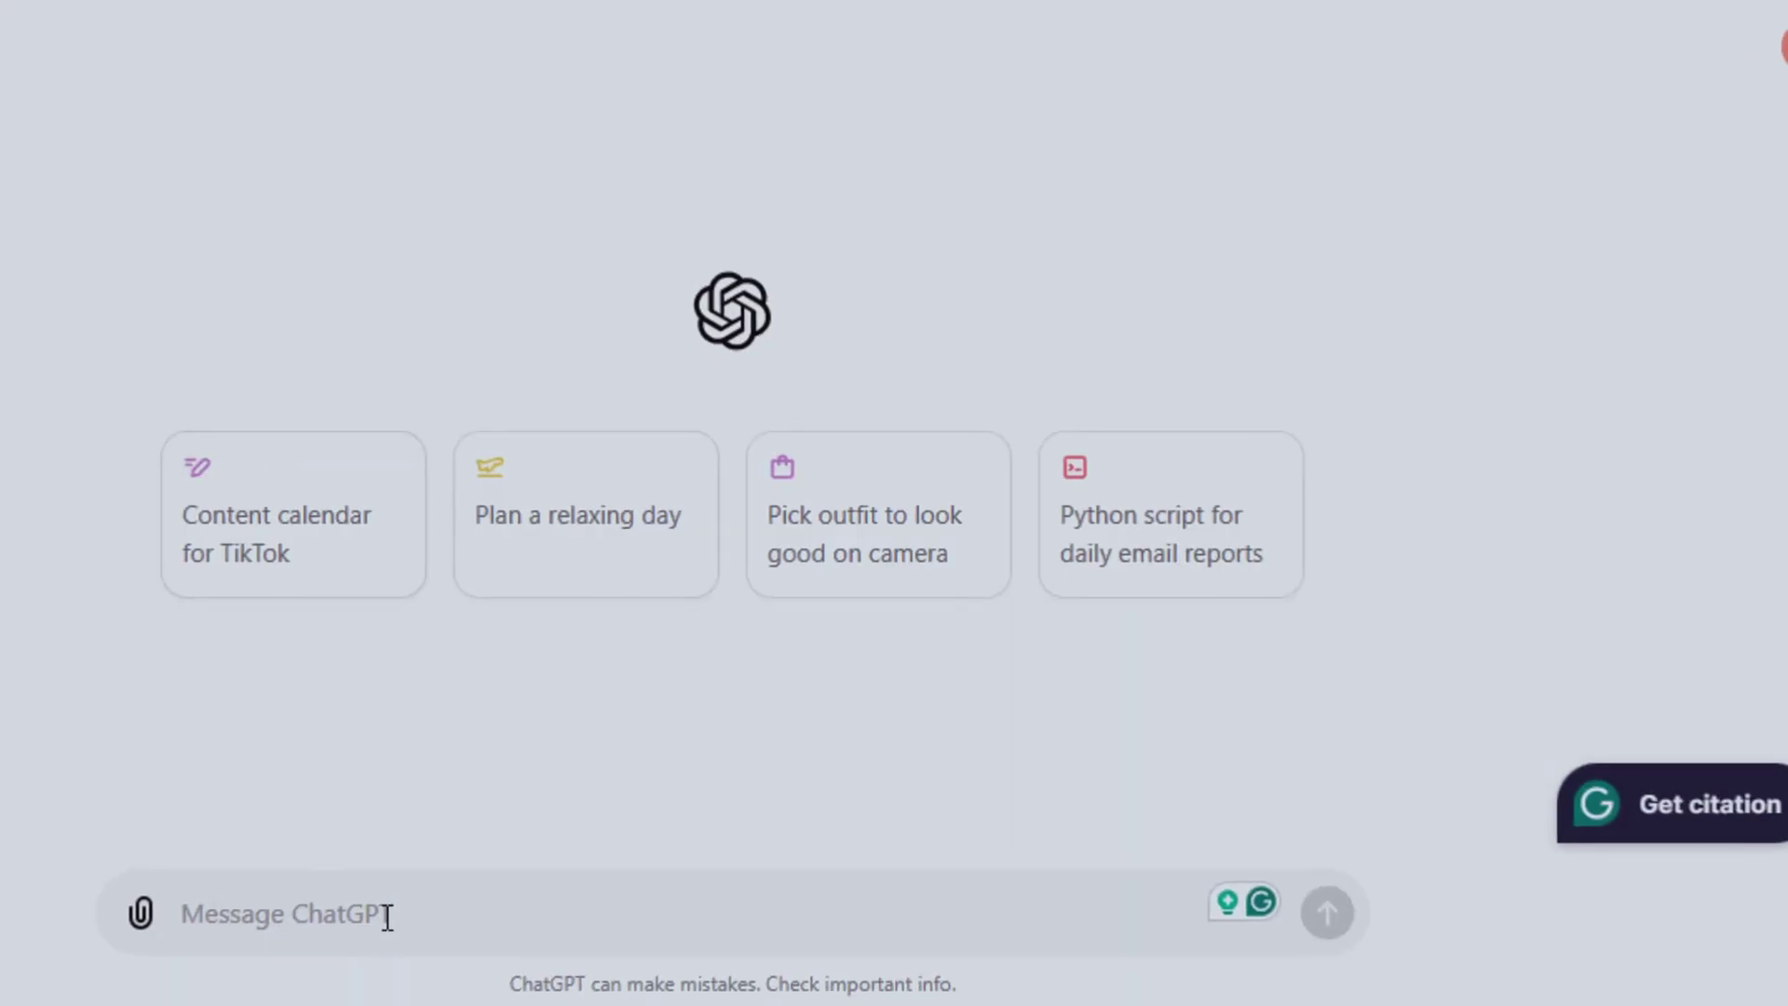
Ask ChatGPT for five text-to-video and five image-to-video prompts to compare the best AI video generators
text(Hey buddy, I want to compare)
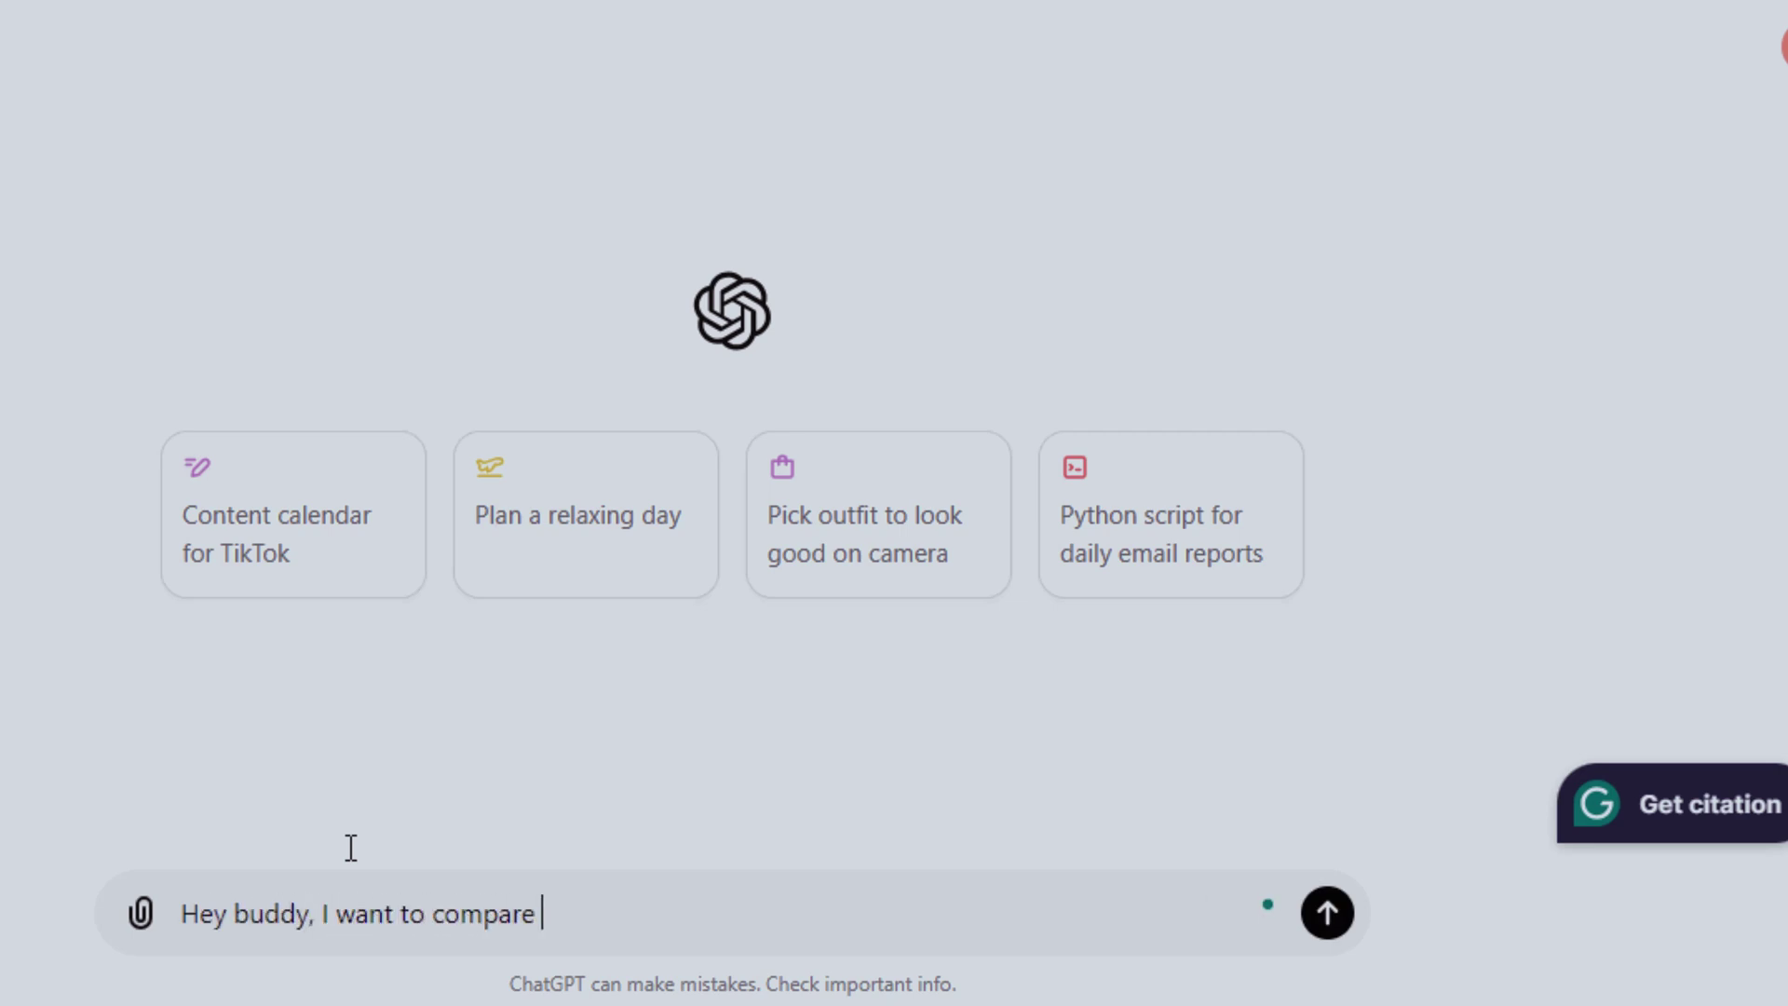
text(Ai)
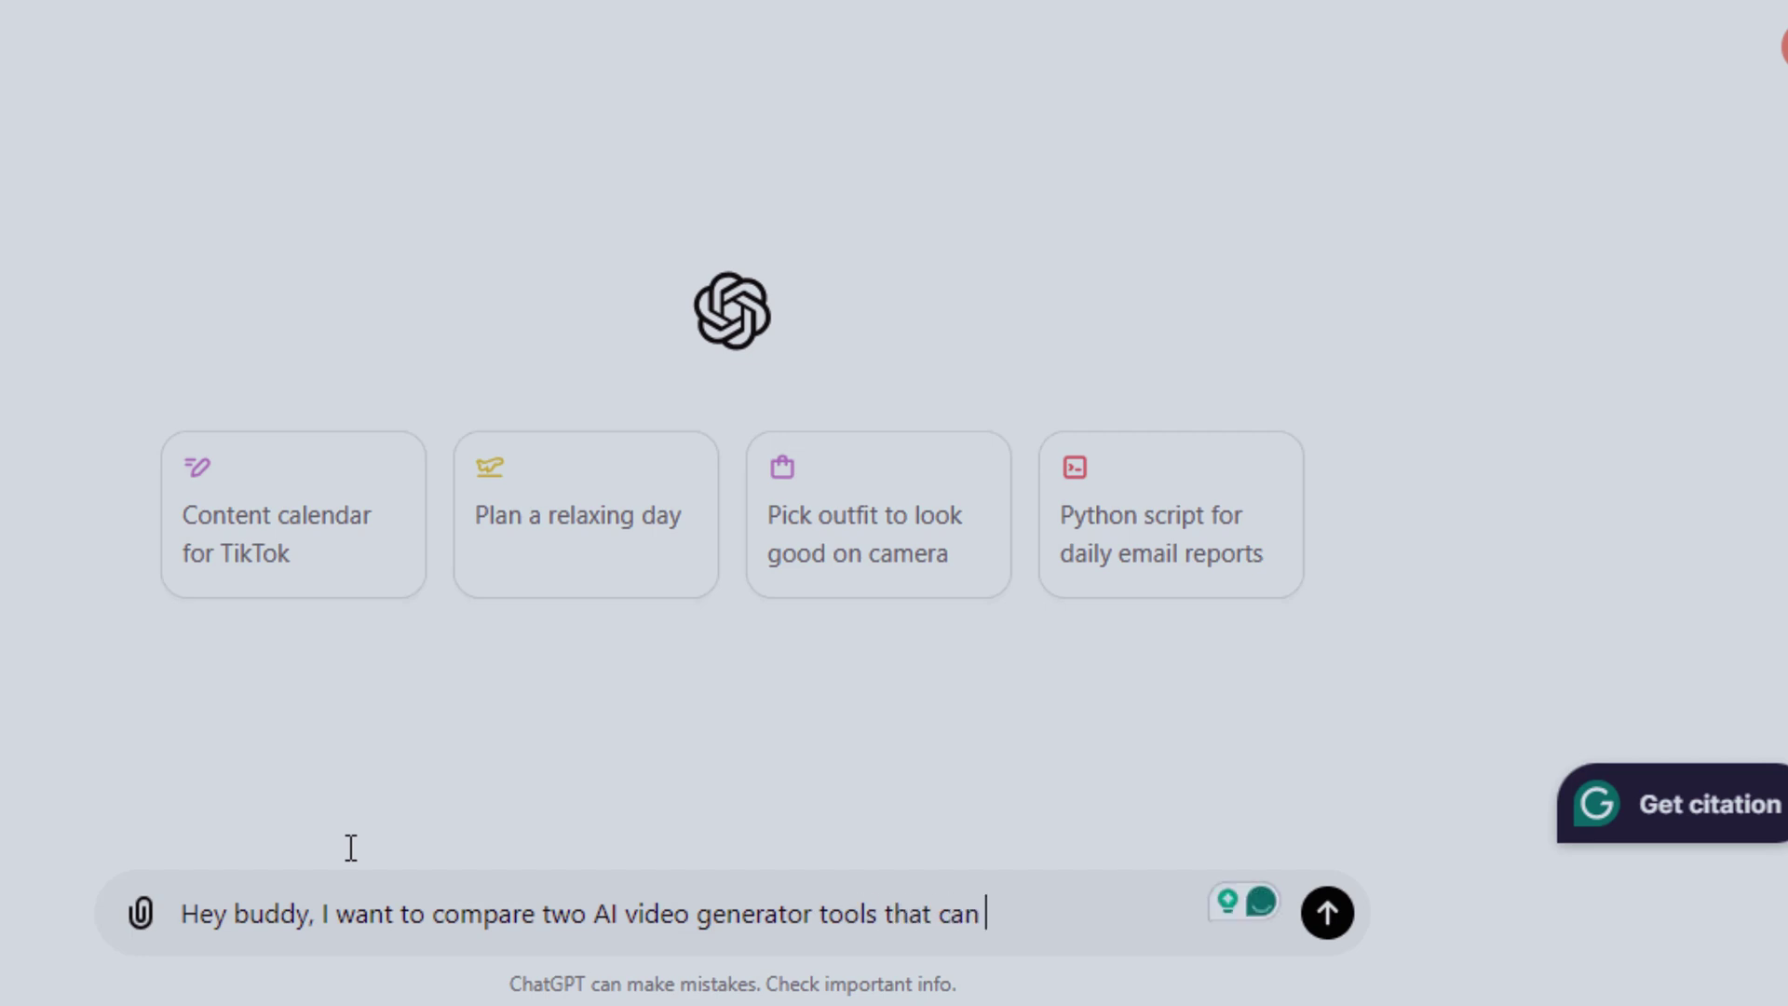
key(ctrl+Left)
key(ctrl+Left)
key(ctrl+Left)
key(ctrl+Left)
text(text to video, and )
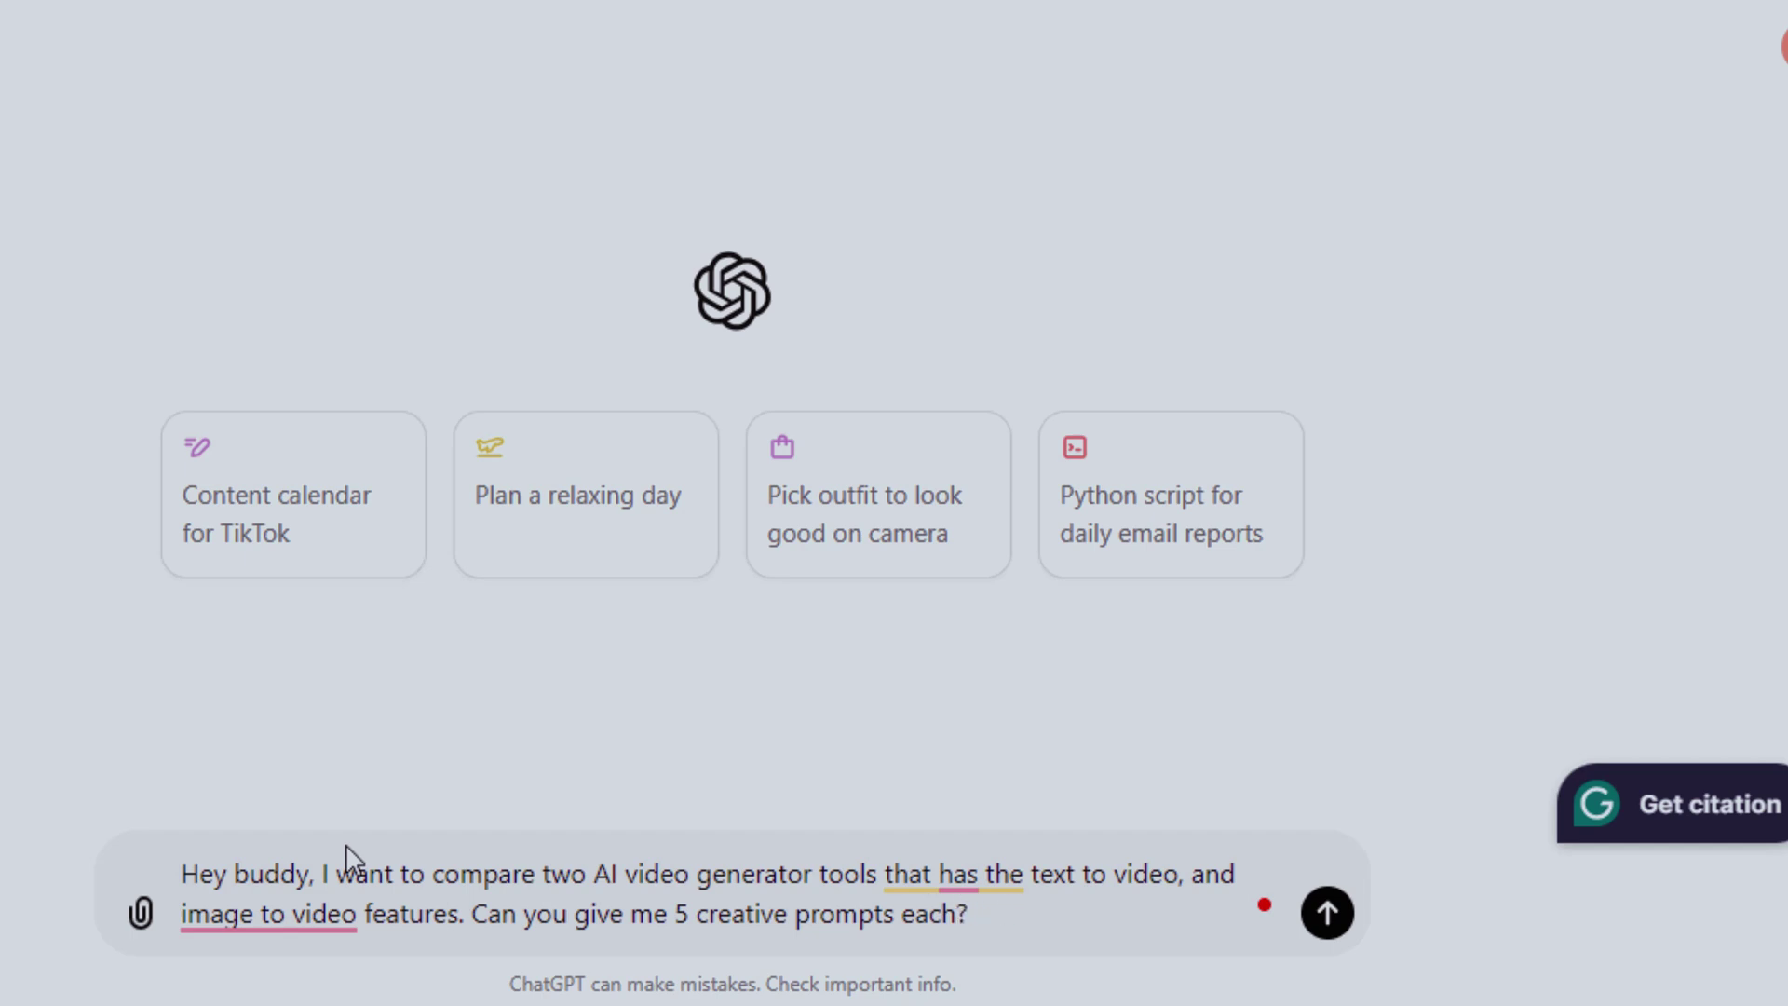
text(now the best AI video generation tool, so make the prompts simple yet creative)
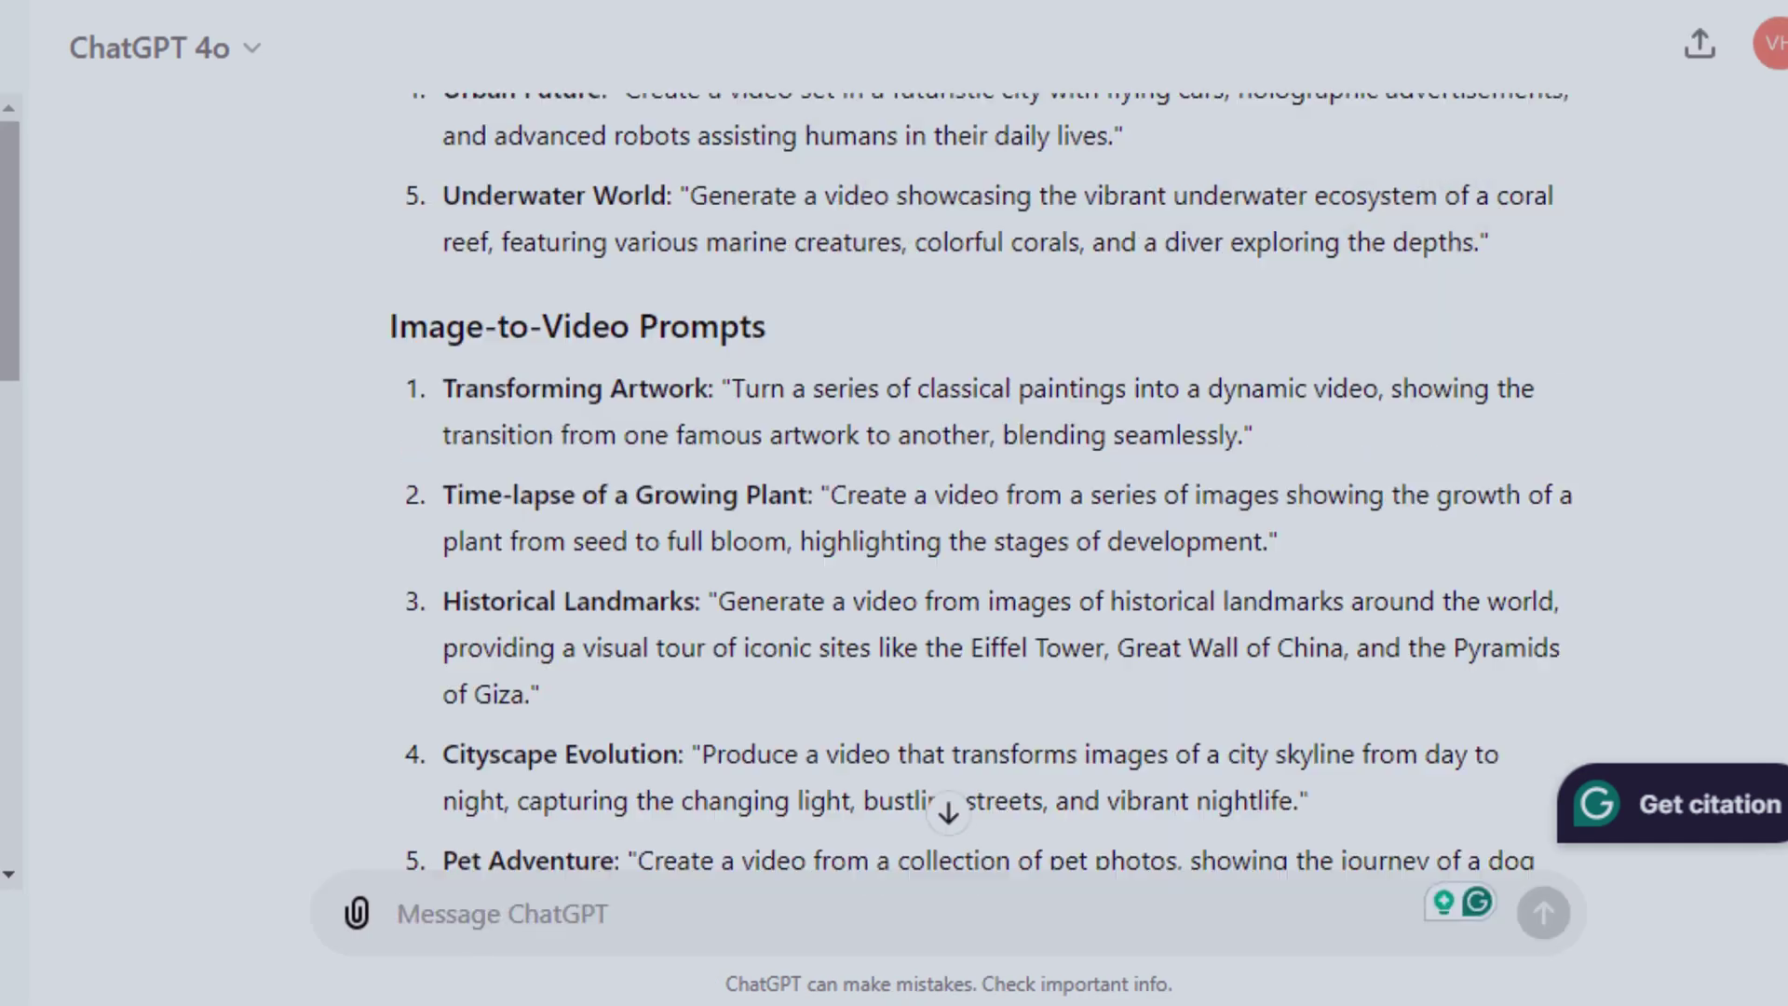
scroll(599, 639, up, 6)
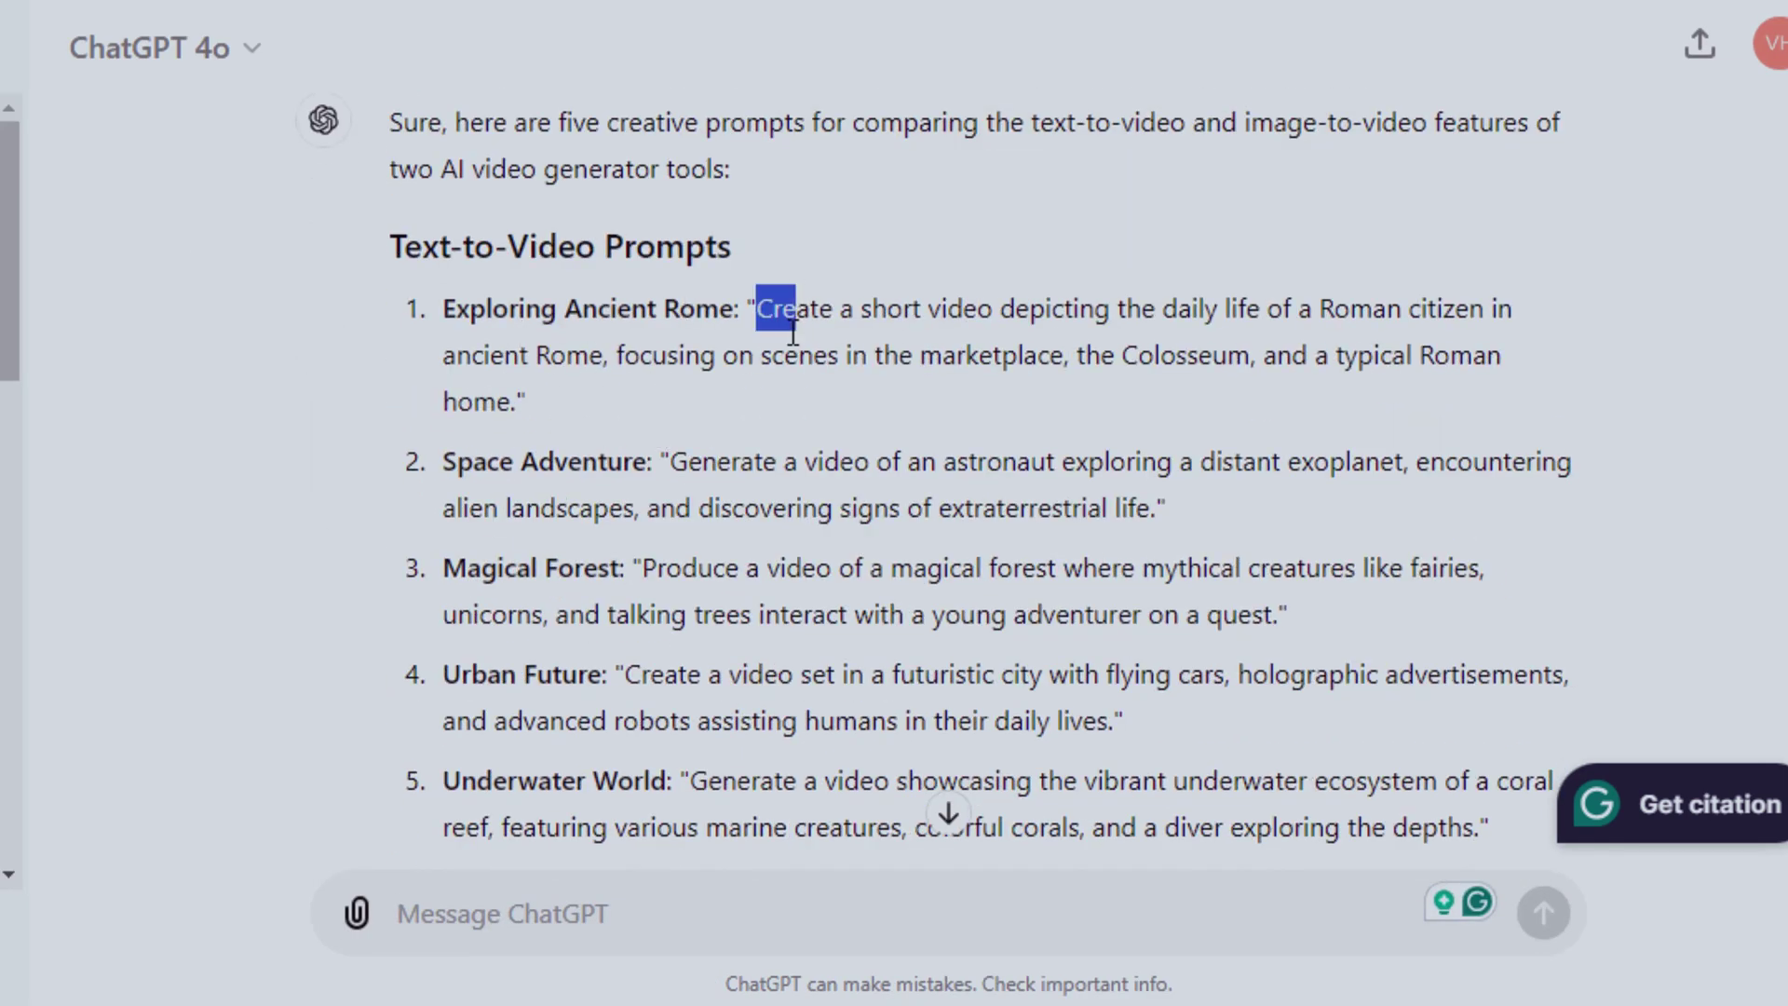
Ask ChatGPT to write one full prompt from the pasted Ancient Rome idea
click(739, 910)
text(Give me)
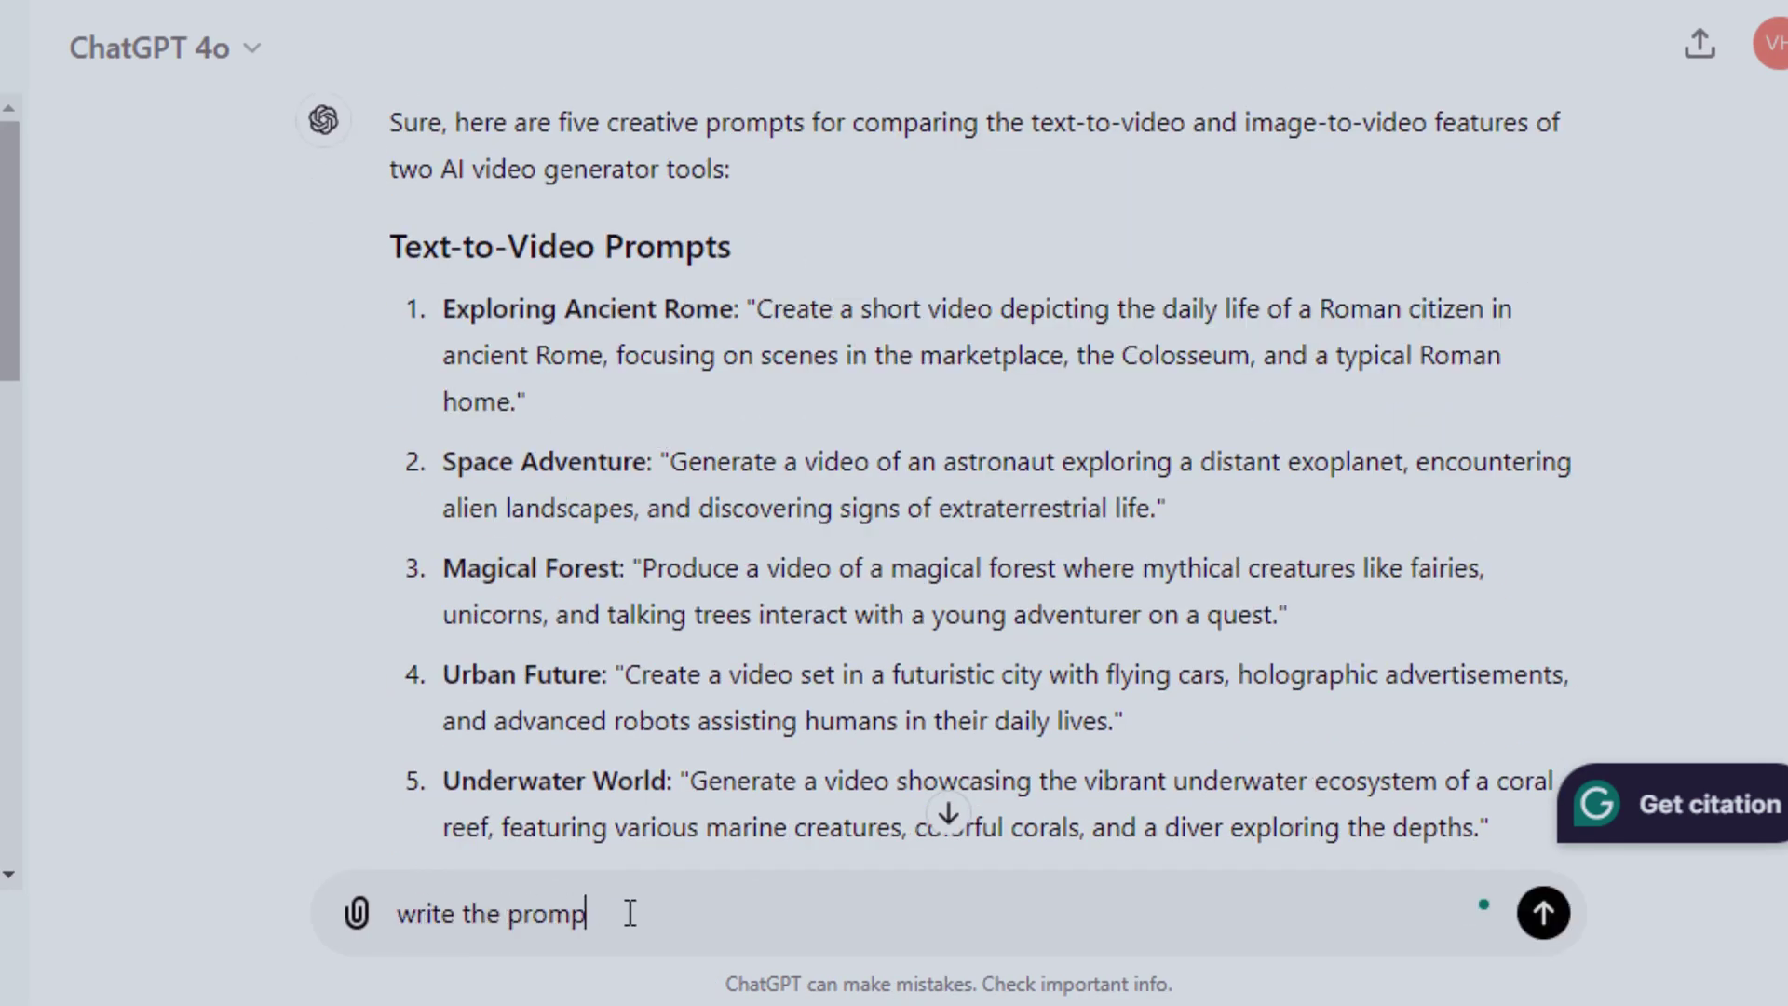
text(: Create a short video depicting the daily life of a Roman citizen in ancient Rome, focusing on scenes in the marketplace, the Colosseum, and a typical Roman home.)
click(607, 836)
key(BackSpace)
click(711, 835)
key(BackSpace)
key(Return)
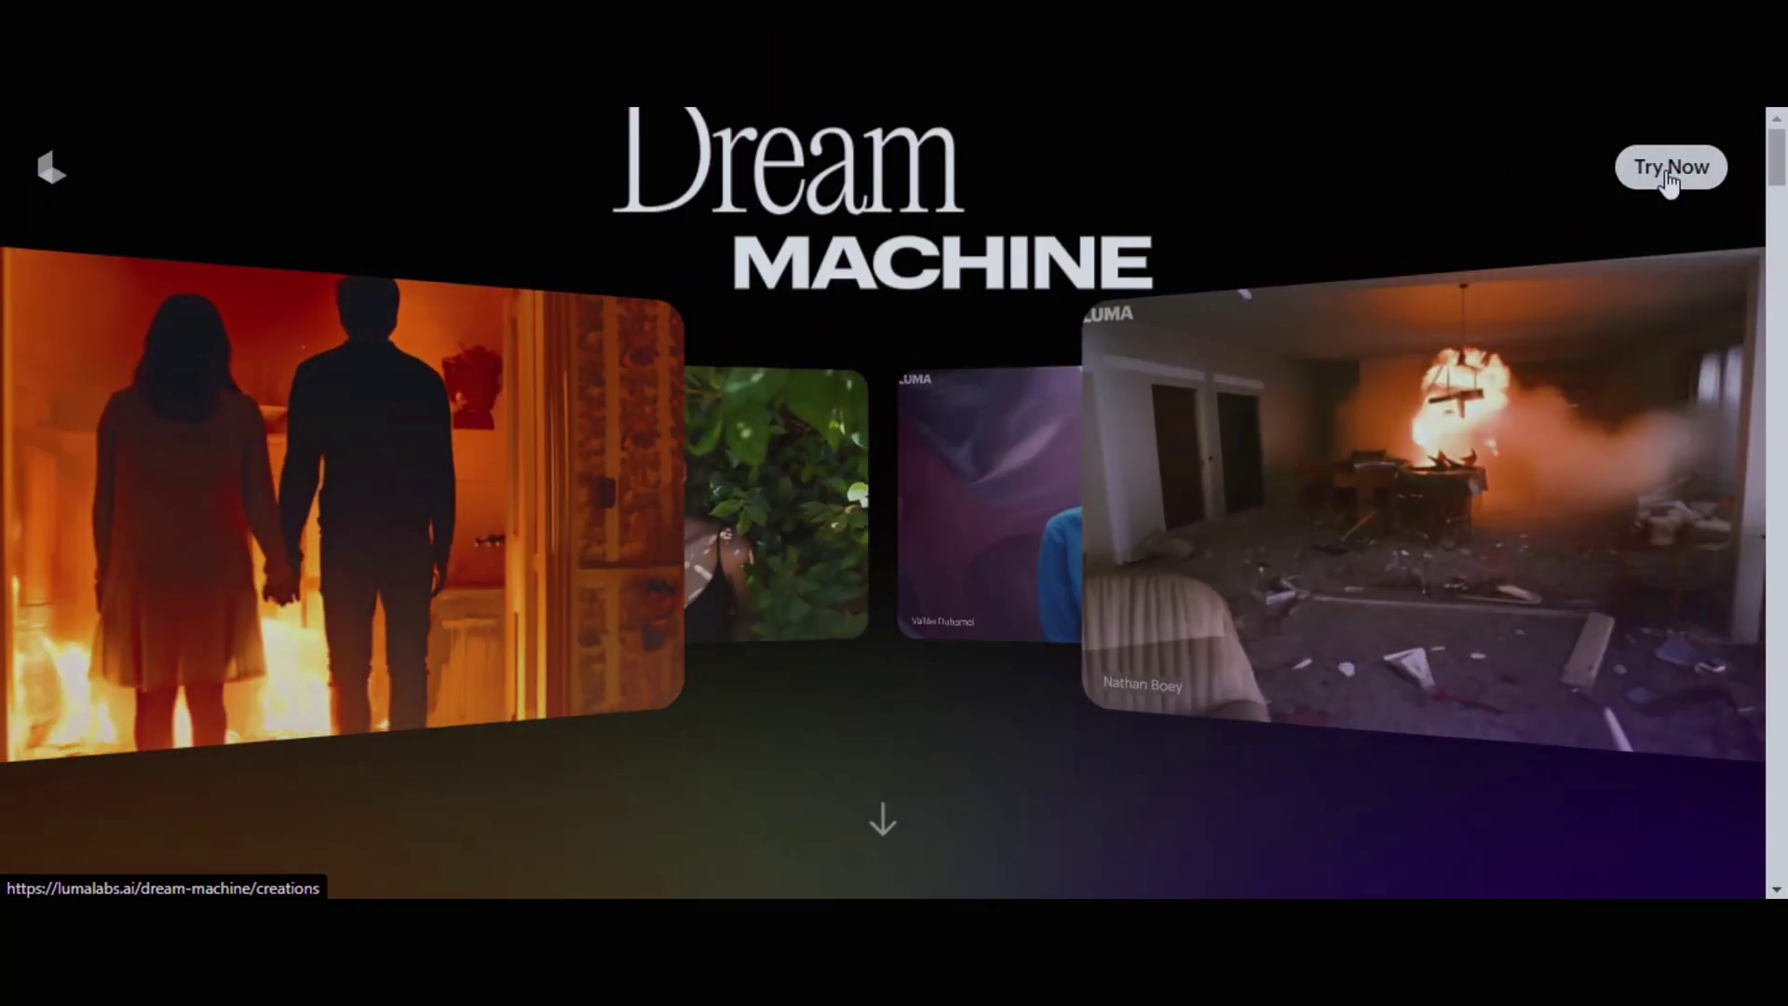
Start Dream Machine with Try Now and browse the Your Creations gallery
click(1668, 173)
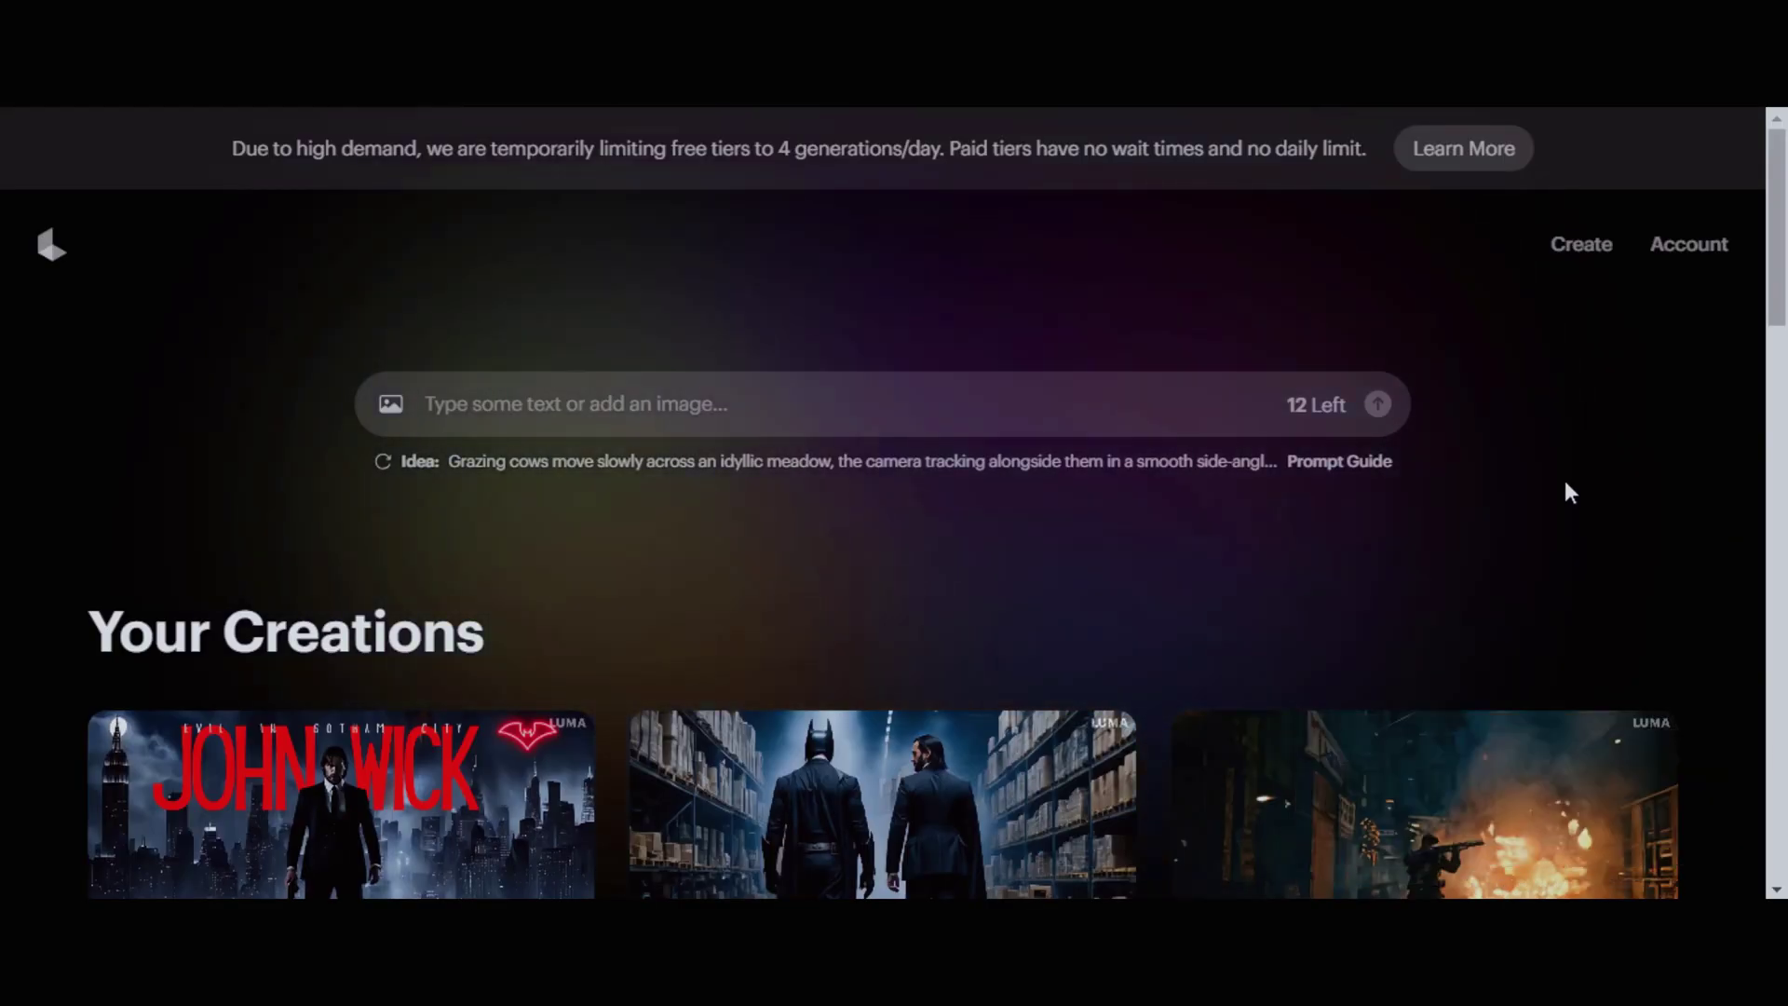
scroll(1658, 445, down, 5)
scroll(1695, 434, up, 2)
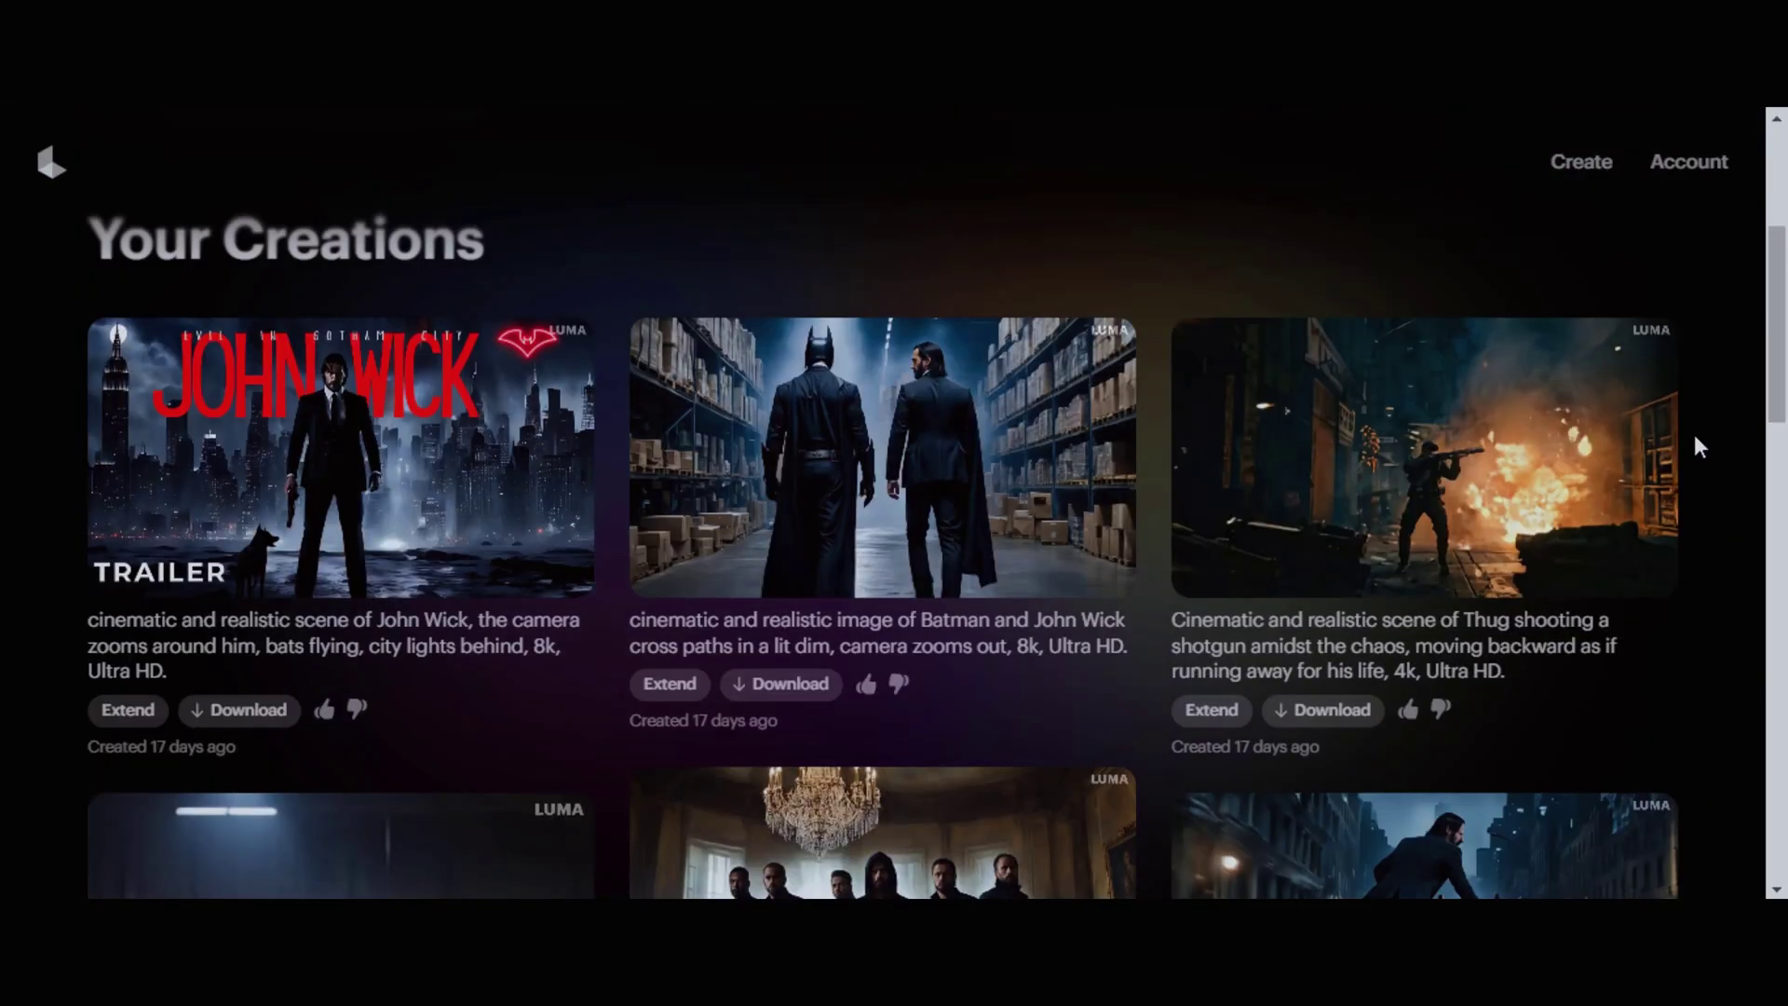
scroll(1695, 434, down, 4)
scroll(1695, 434, up, 7)
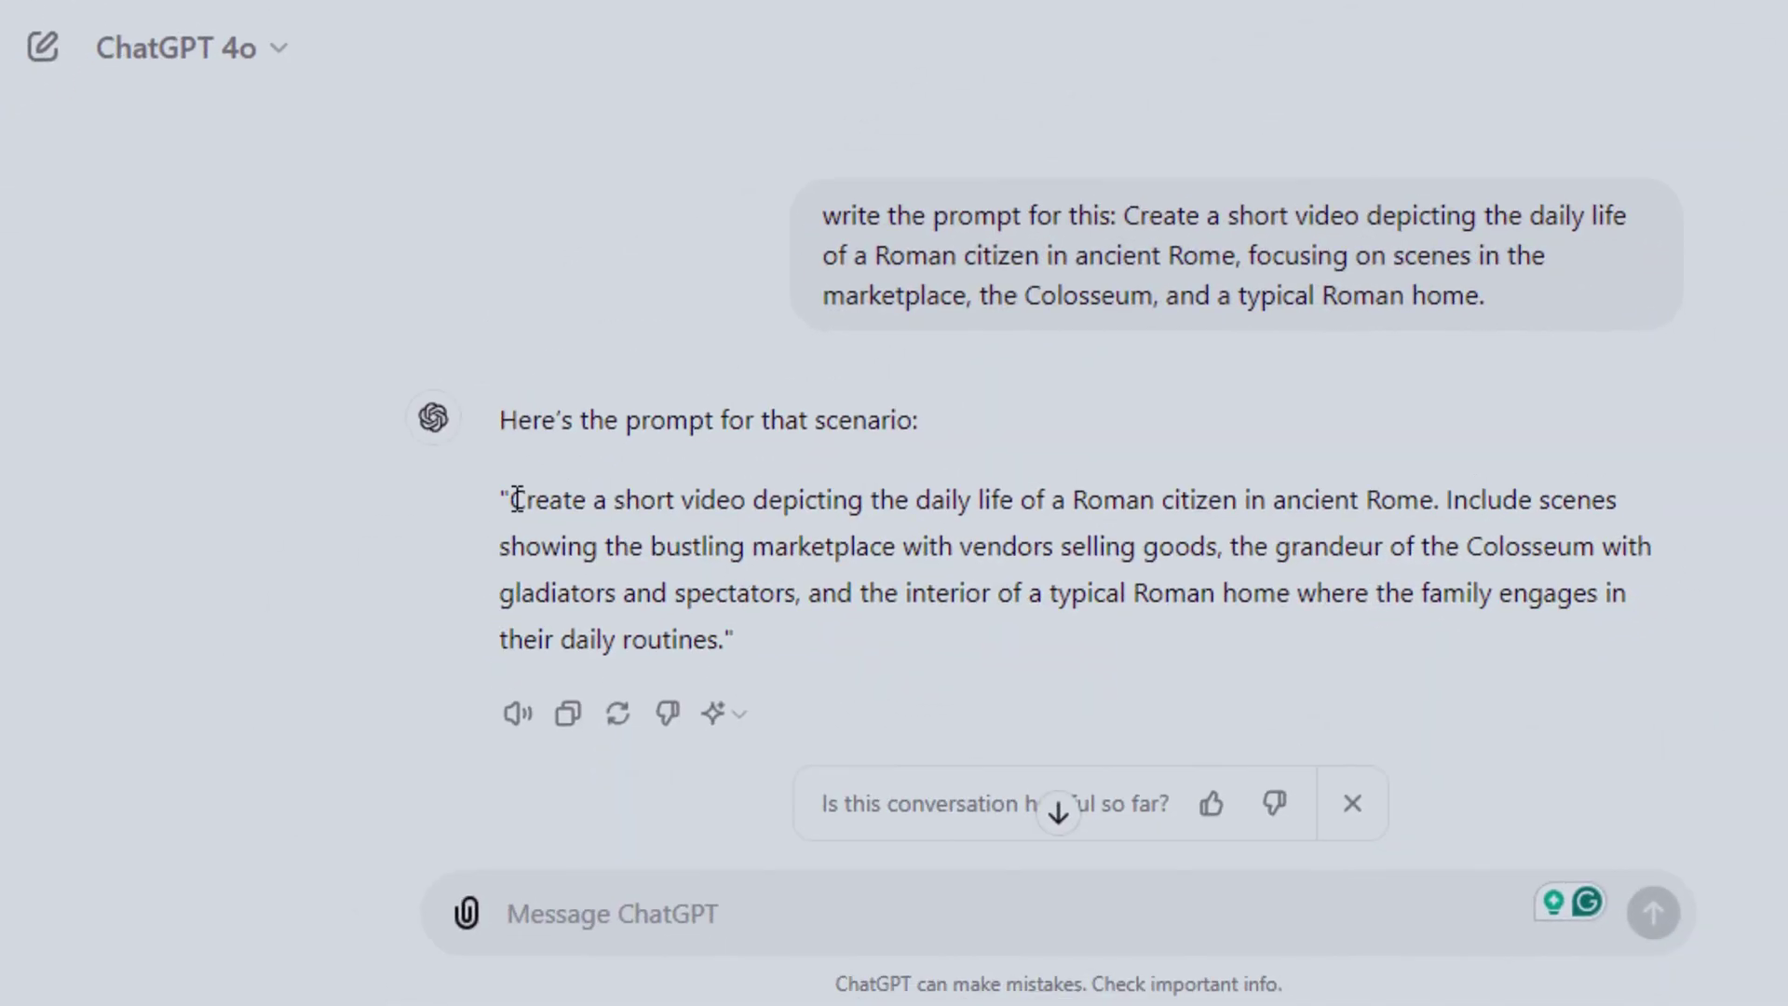
Select the Ancient Rome prompt in the ChatGPT reply for copying
drag(511, 498, 736, 633)
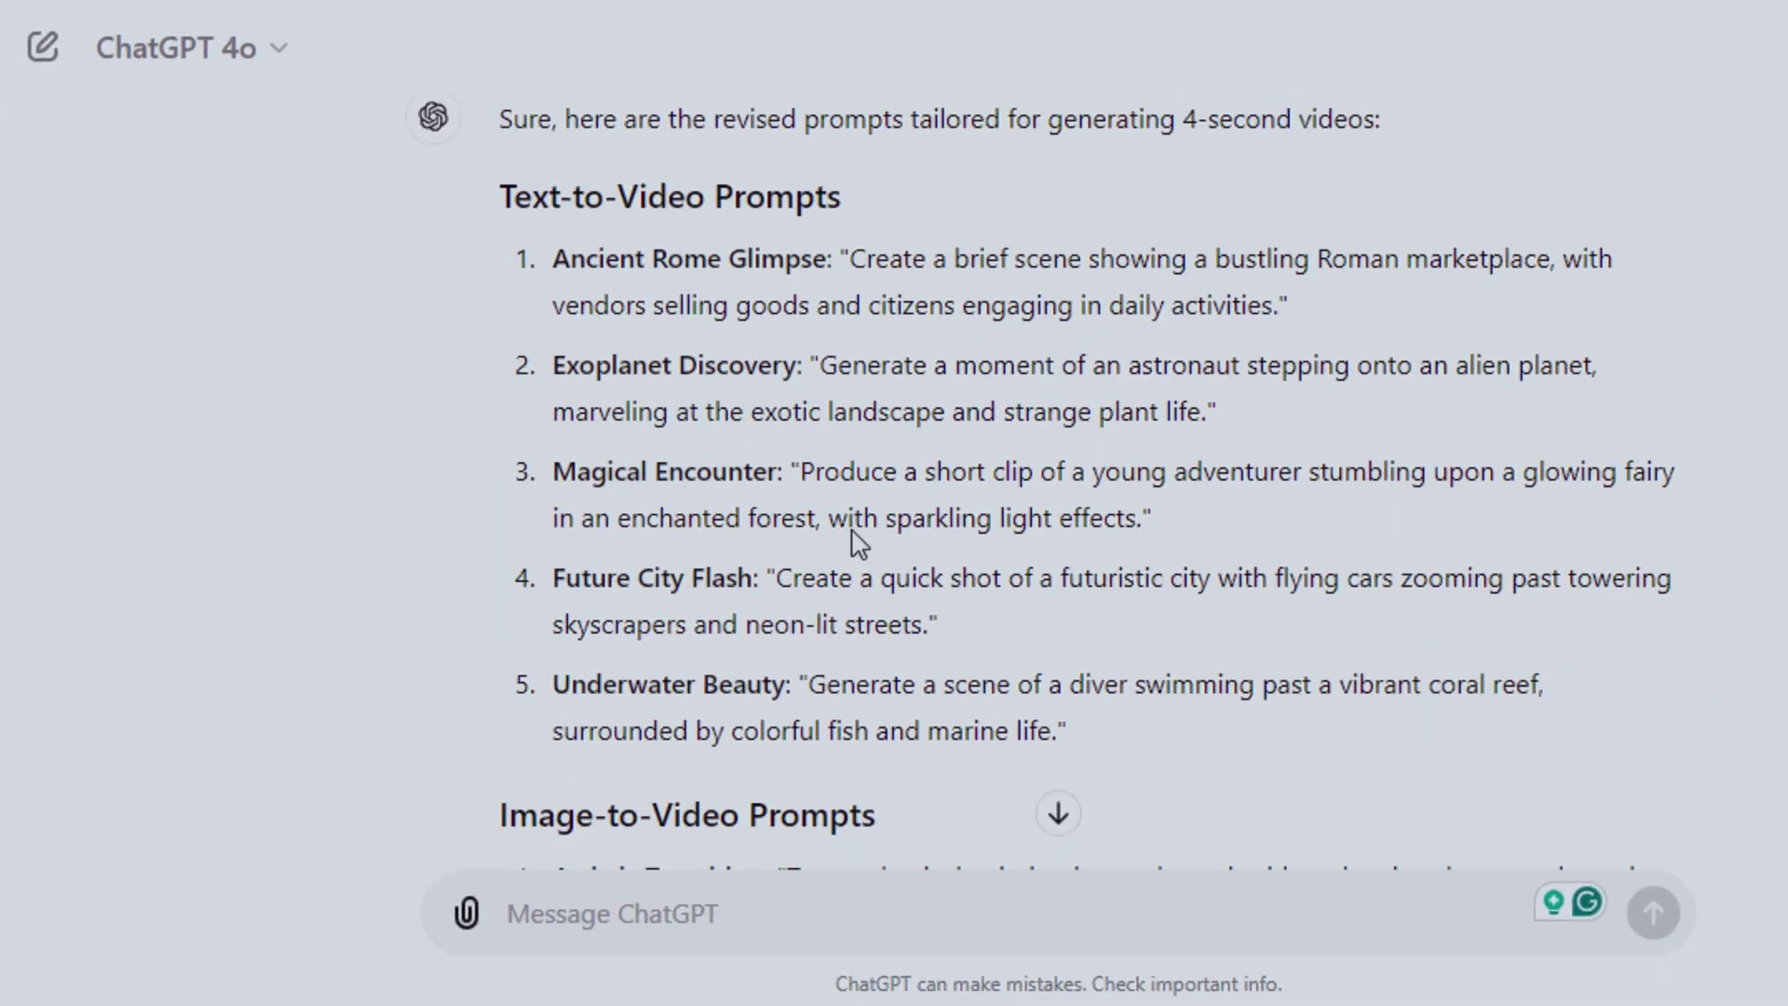
scroll(550, 256, down, 10)
scroll(627, 743, up, 9)
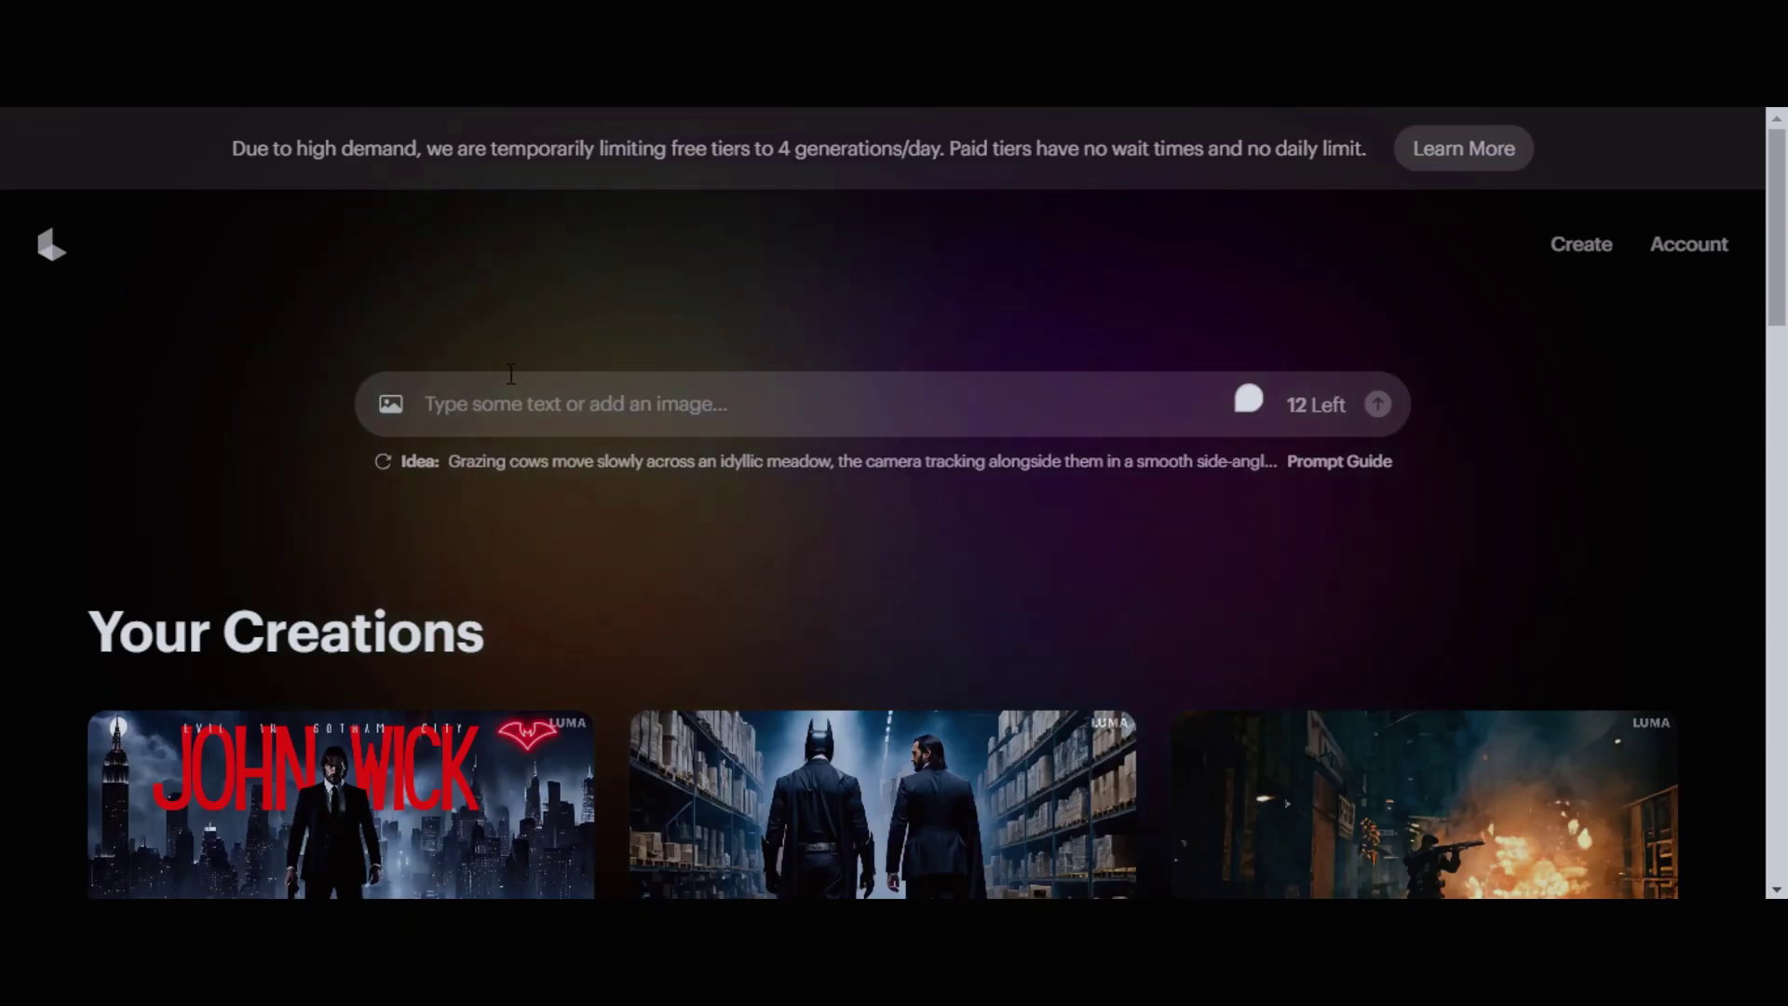
Paste the Roman citizen daily-life prompt into Dream Machine and submit it for generation
click(511, 373)
text(Create a short video depicting the daily life of a Roman citizen in ancient Rome. Include scenes showing the bustling marketplace with vendors selling goods, the grandeur of the Colosseum with gladiators and spectators, and the interior of a typical Roman home where the family engages in their daily routines.")
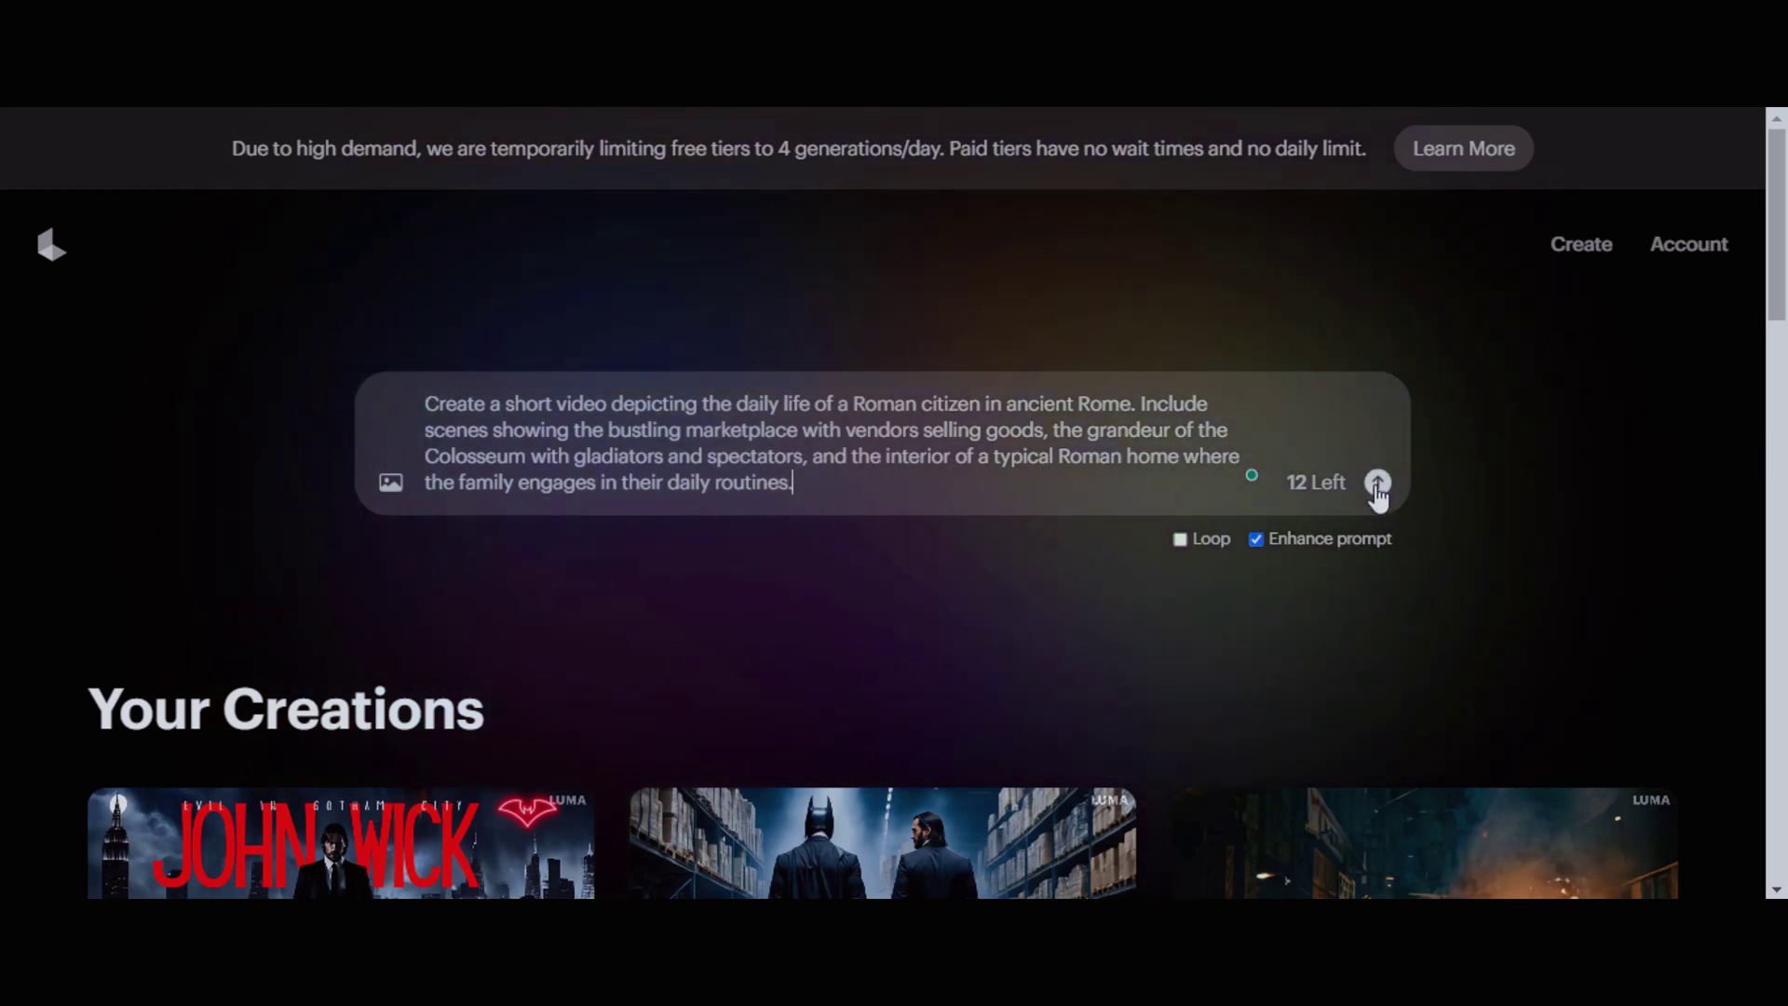
key(Return)
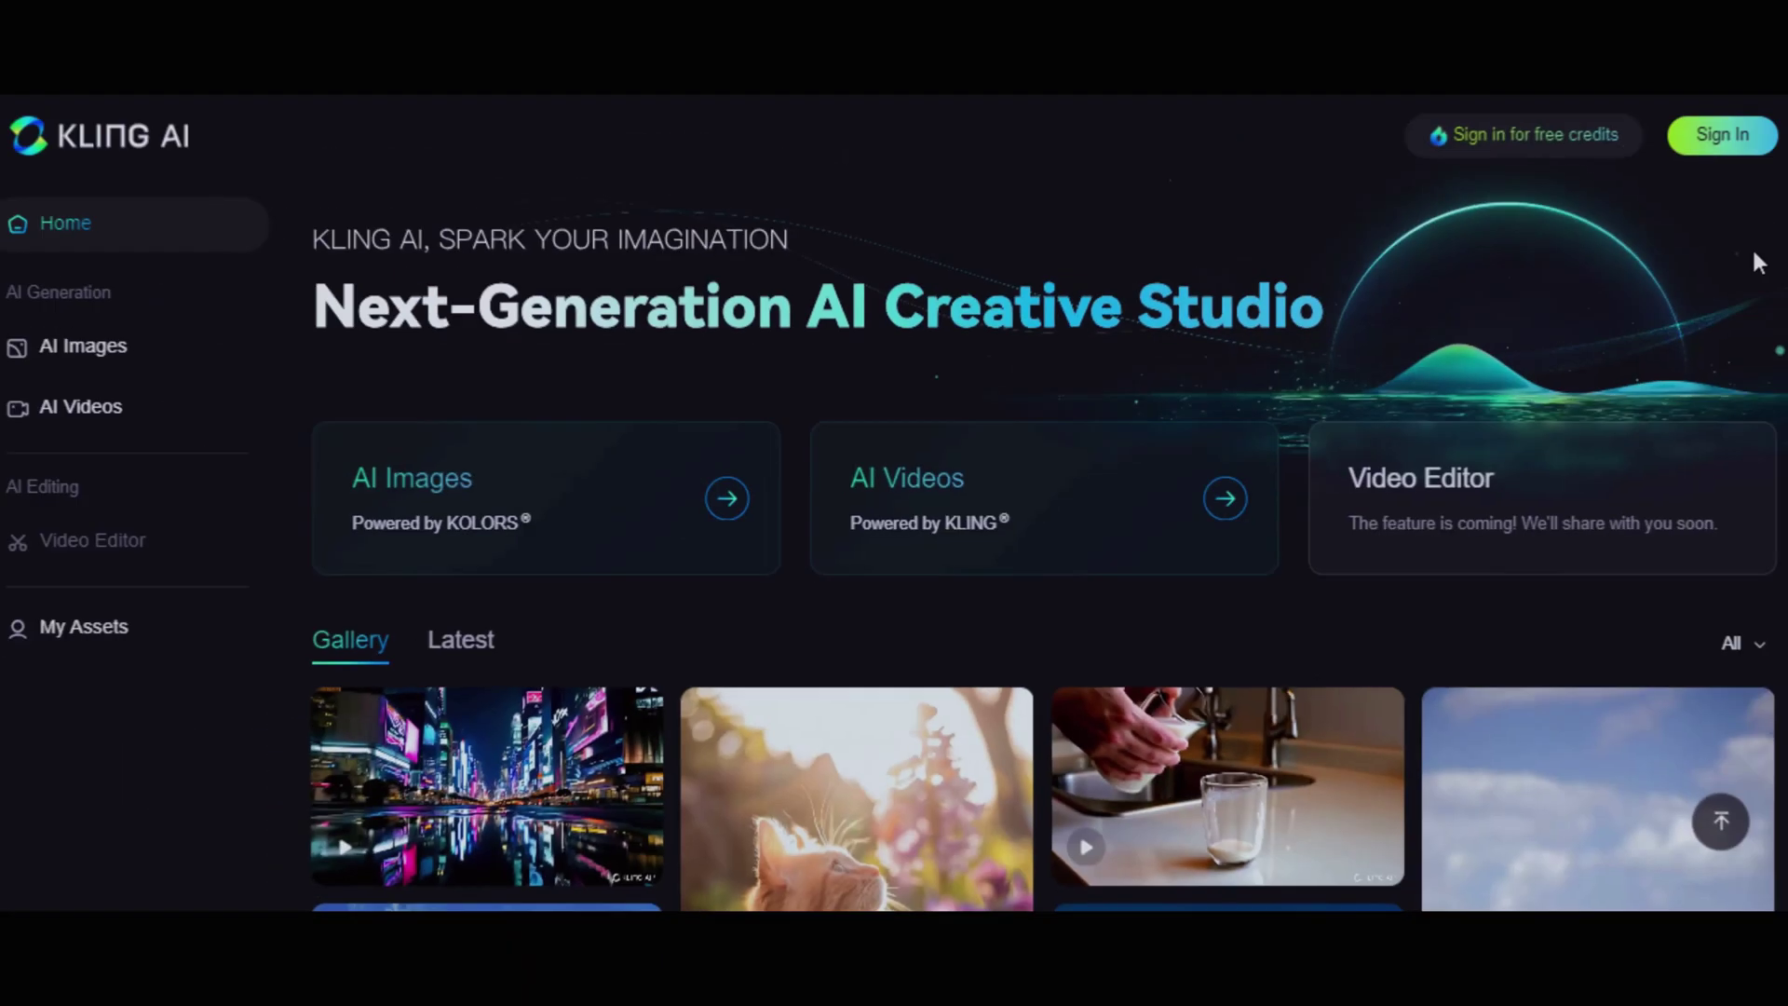
scroll(1565, 470, down, 5)
scroll(1564, 470, down, 3)
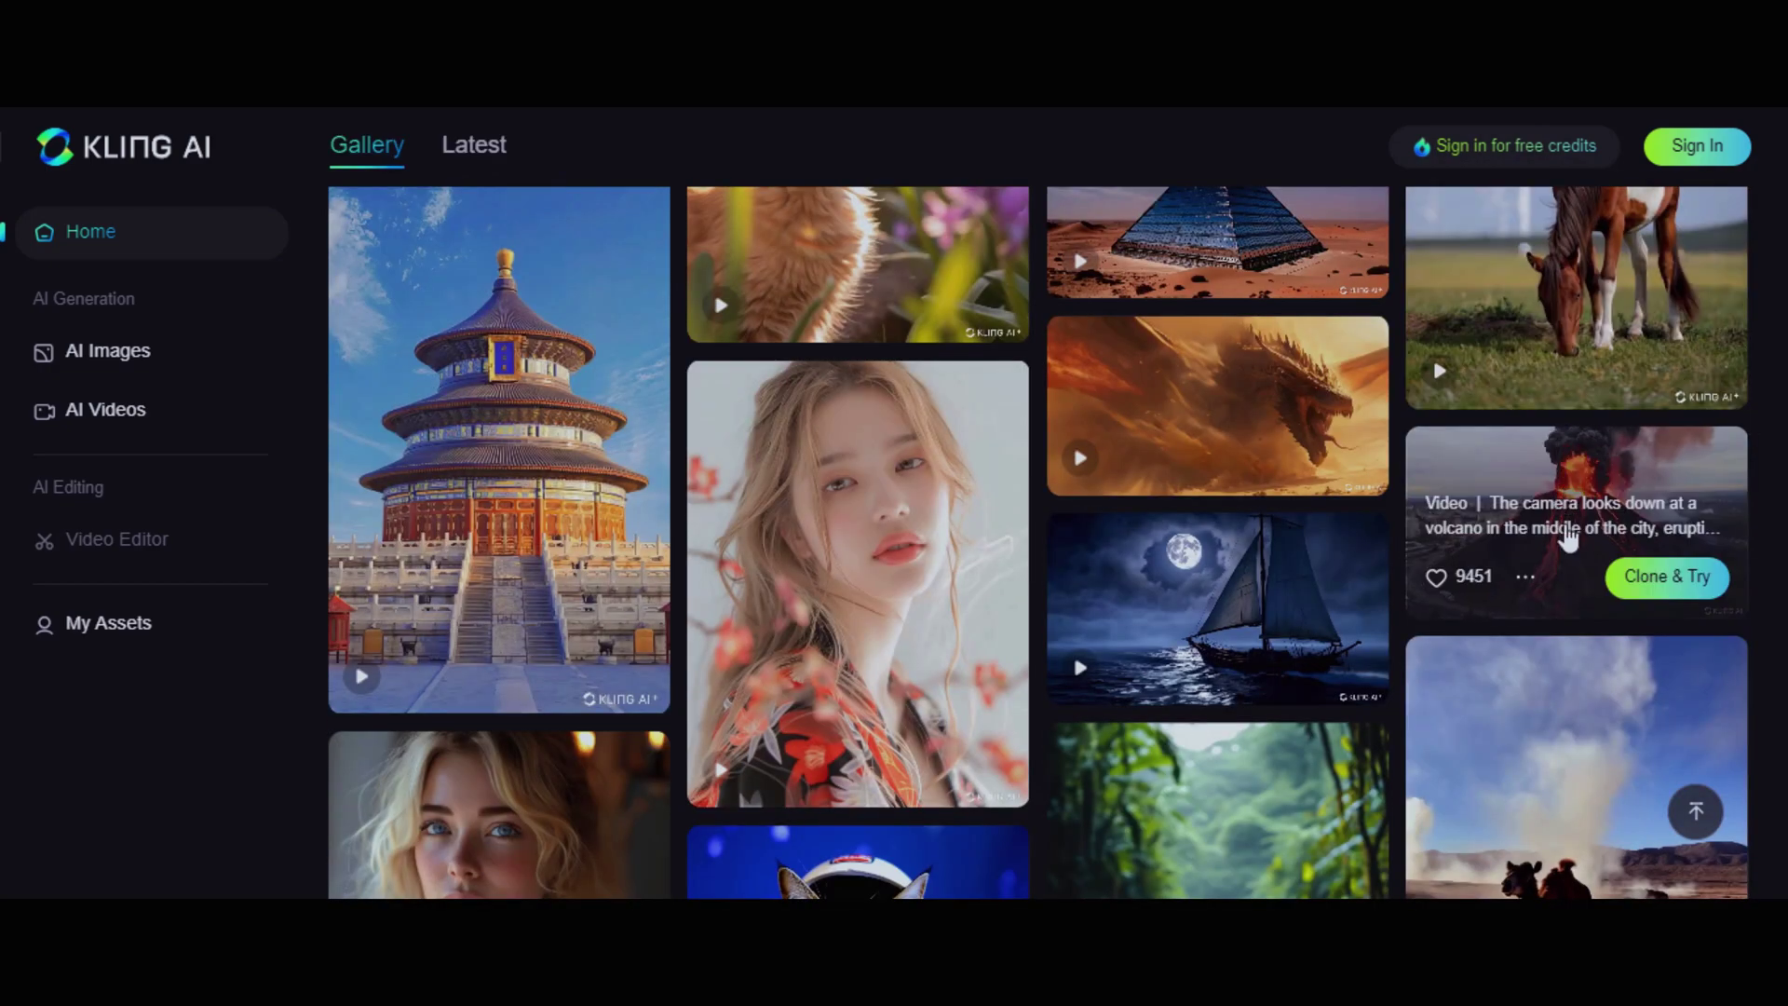
Sign up for Kling AI and enter the Roman-life prompt in Text to Video, minus the trailing quote
click(1565, 470)
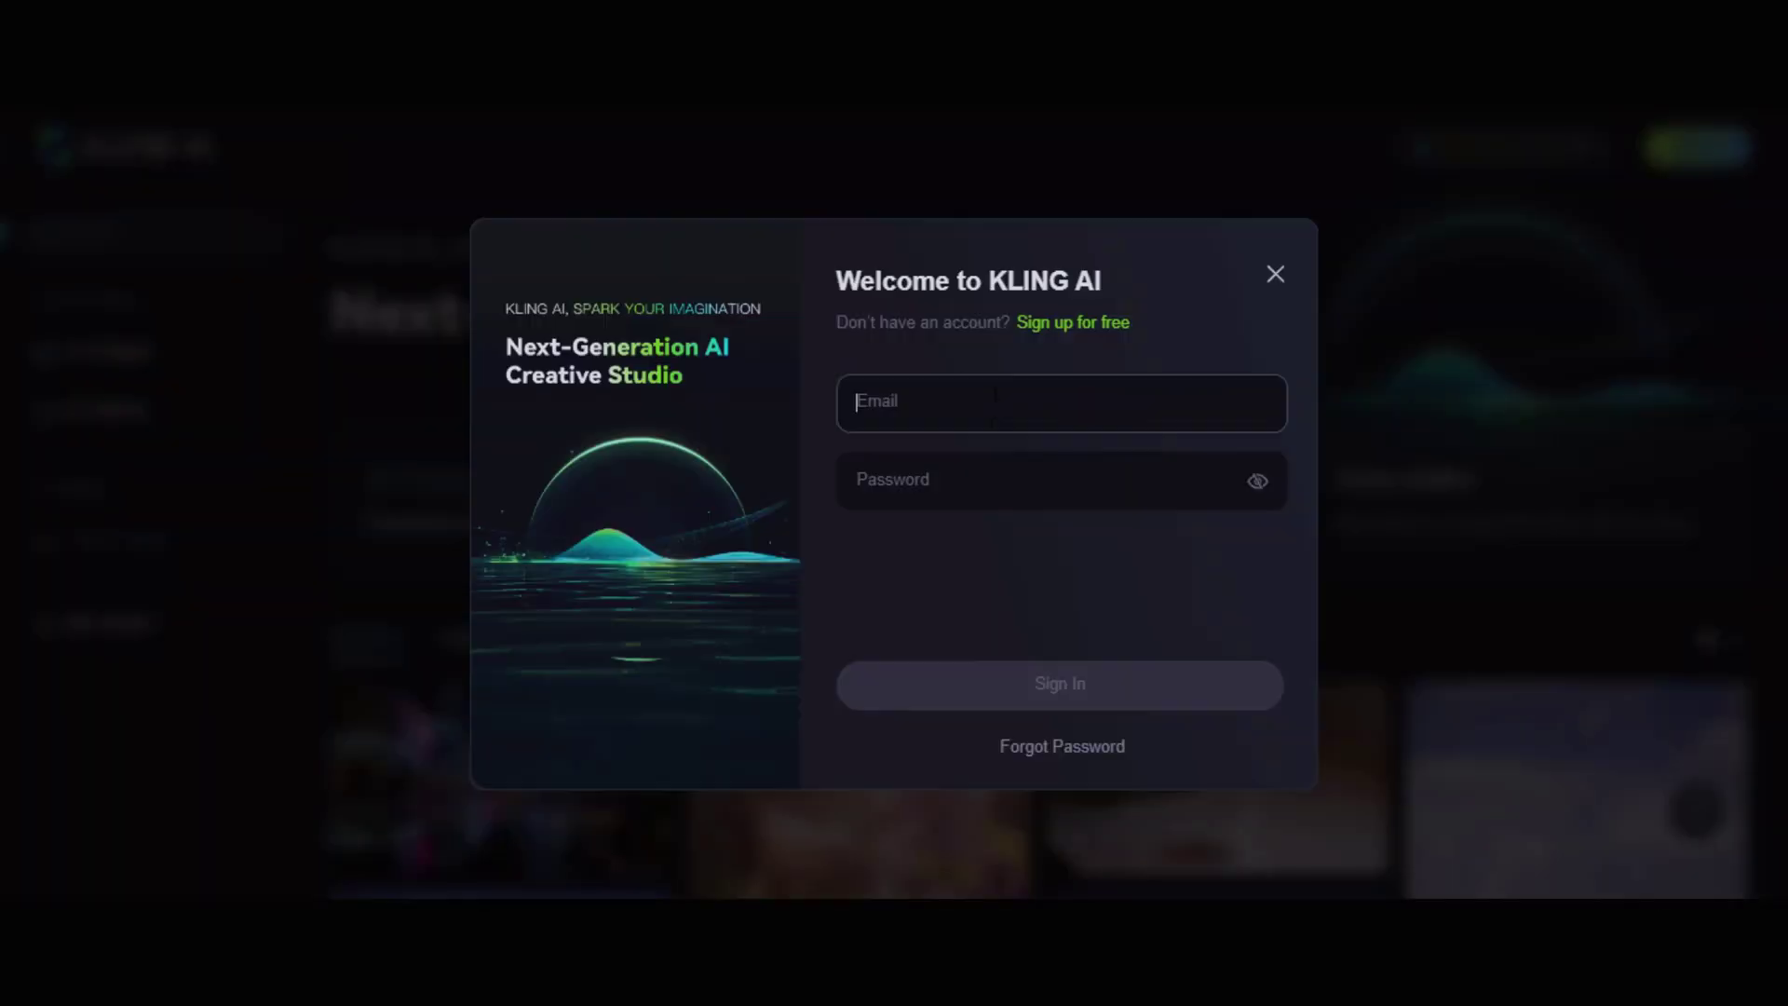
click(1073, 321)
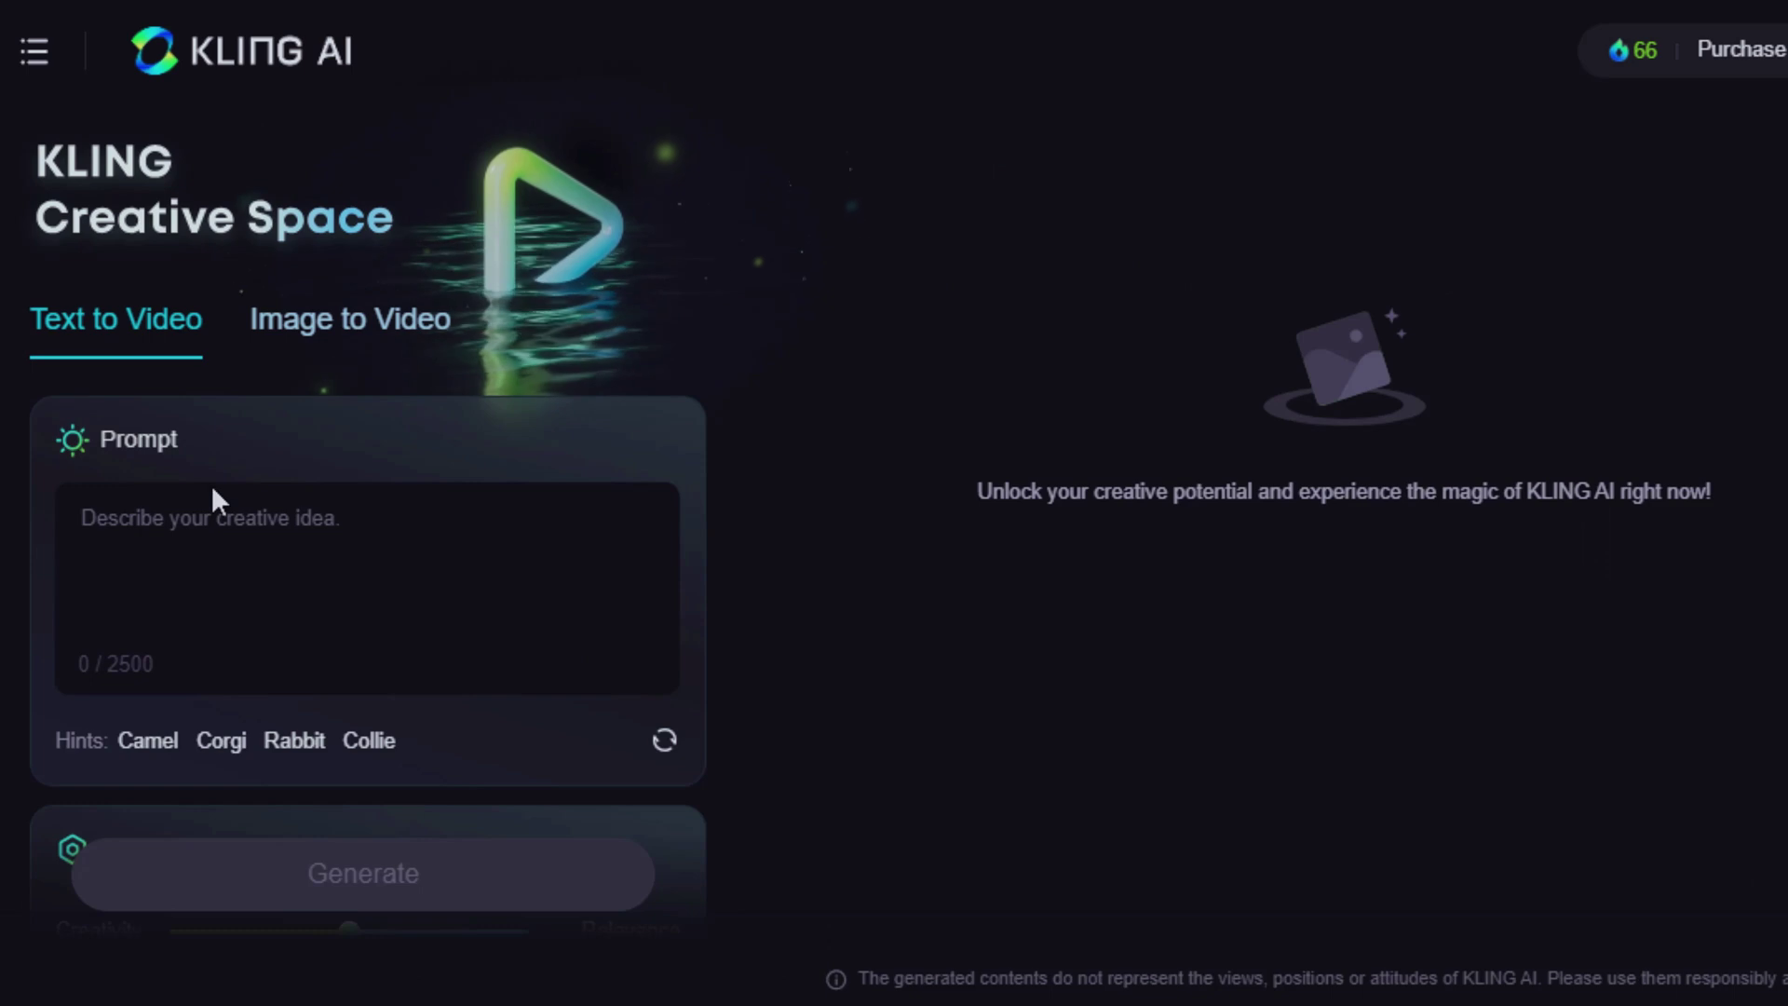
click(334, 555)
text(Create a short video depicting the daily life of a Roman citizen in ancient Rome. Include scenes showing the bustling marketplace with vendors selling goods, the grandeur of the Colosseum with gladiators and spectators, and the interior of a typical Roman home where the family engages in their daily routines.\")
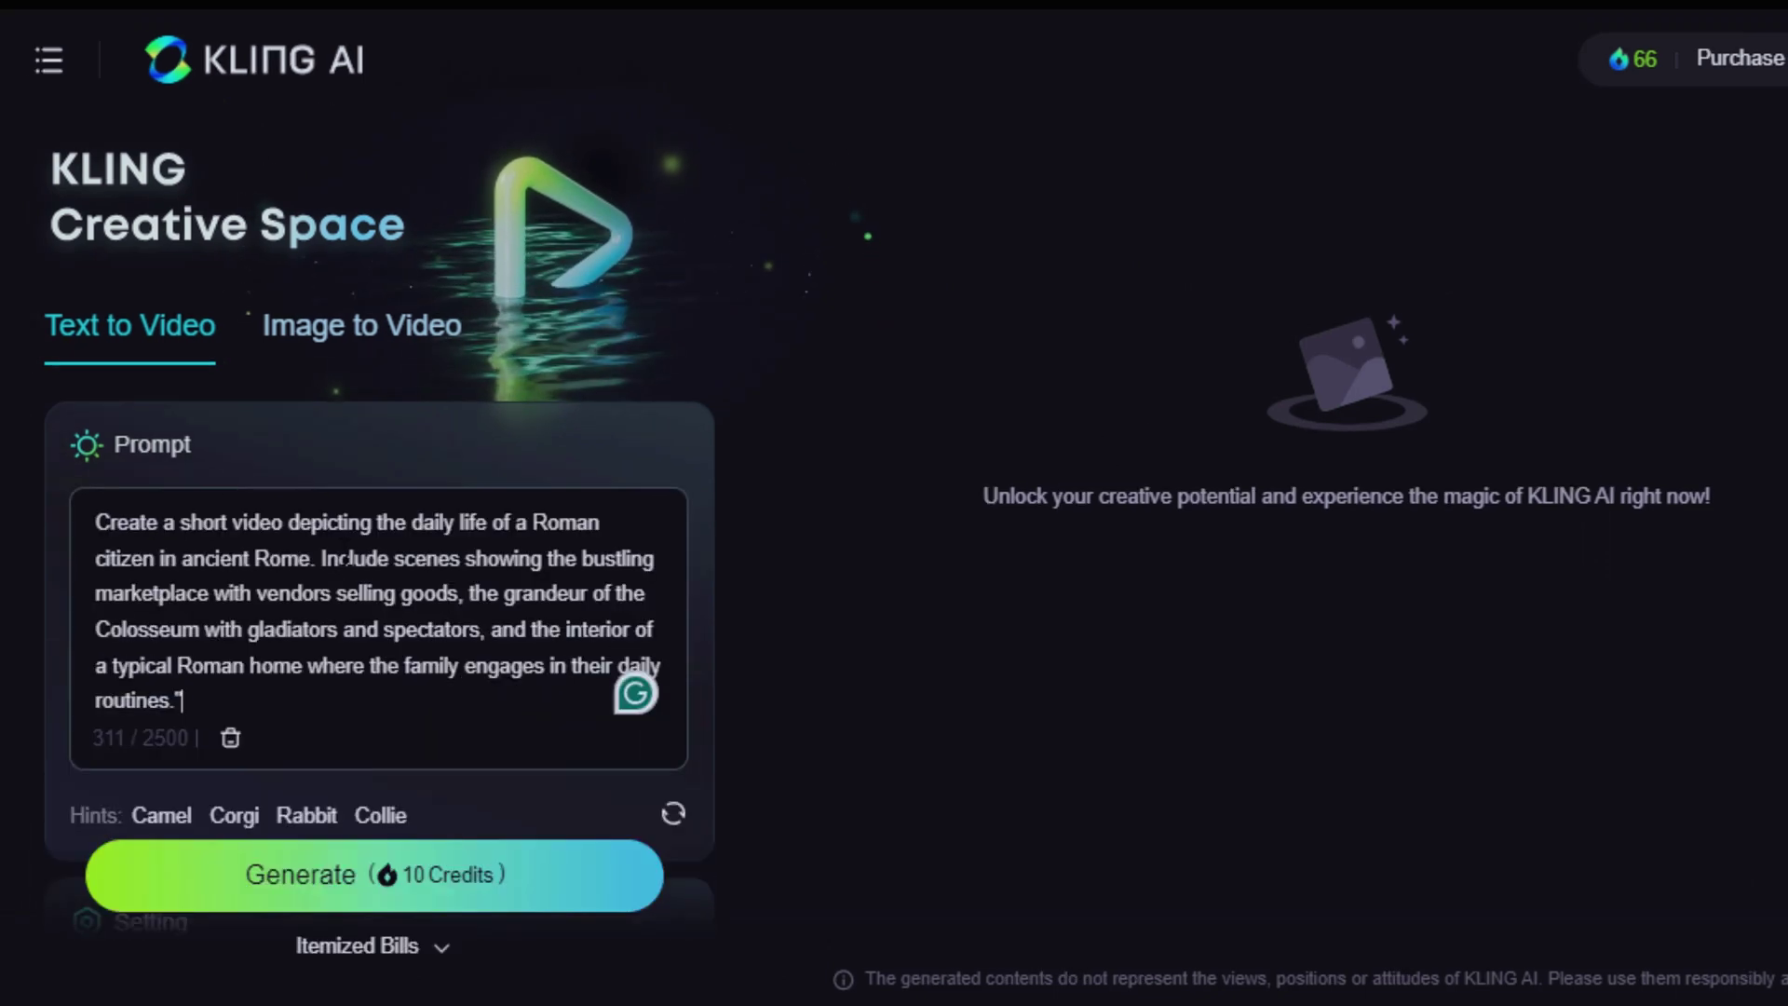
key(BackSpace)
scroll(347, 559, down, 5)
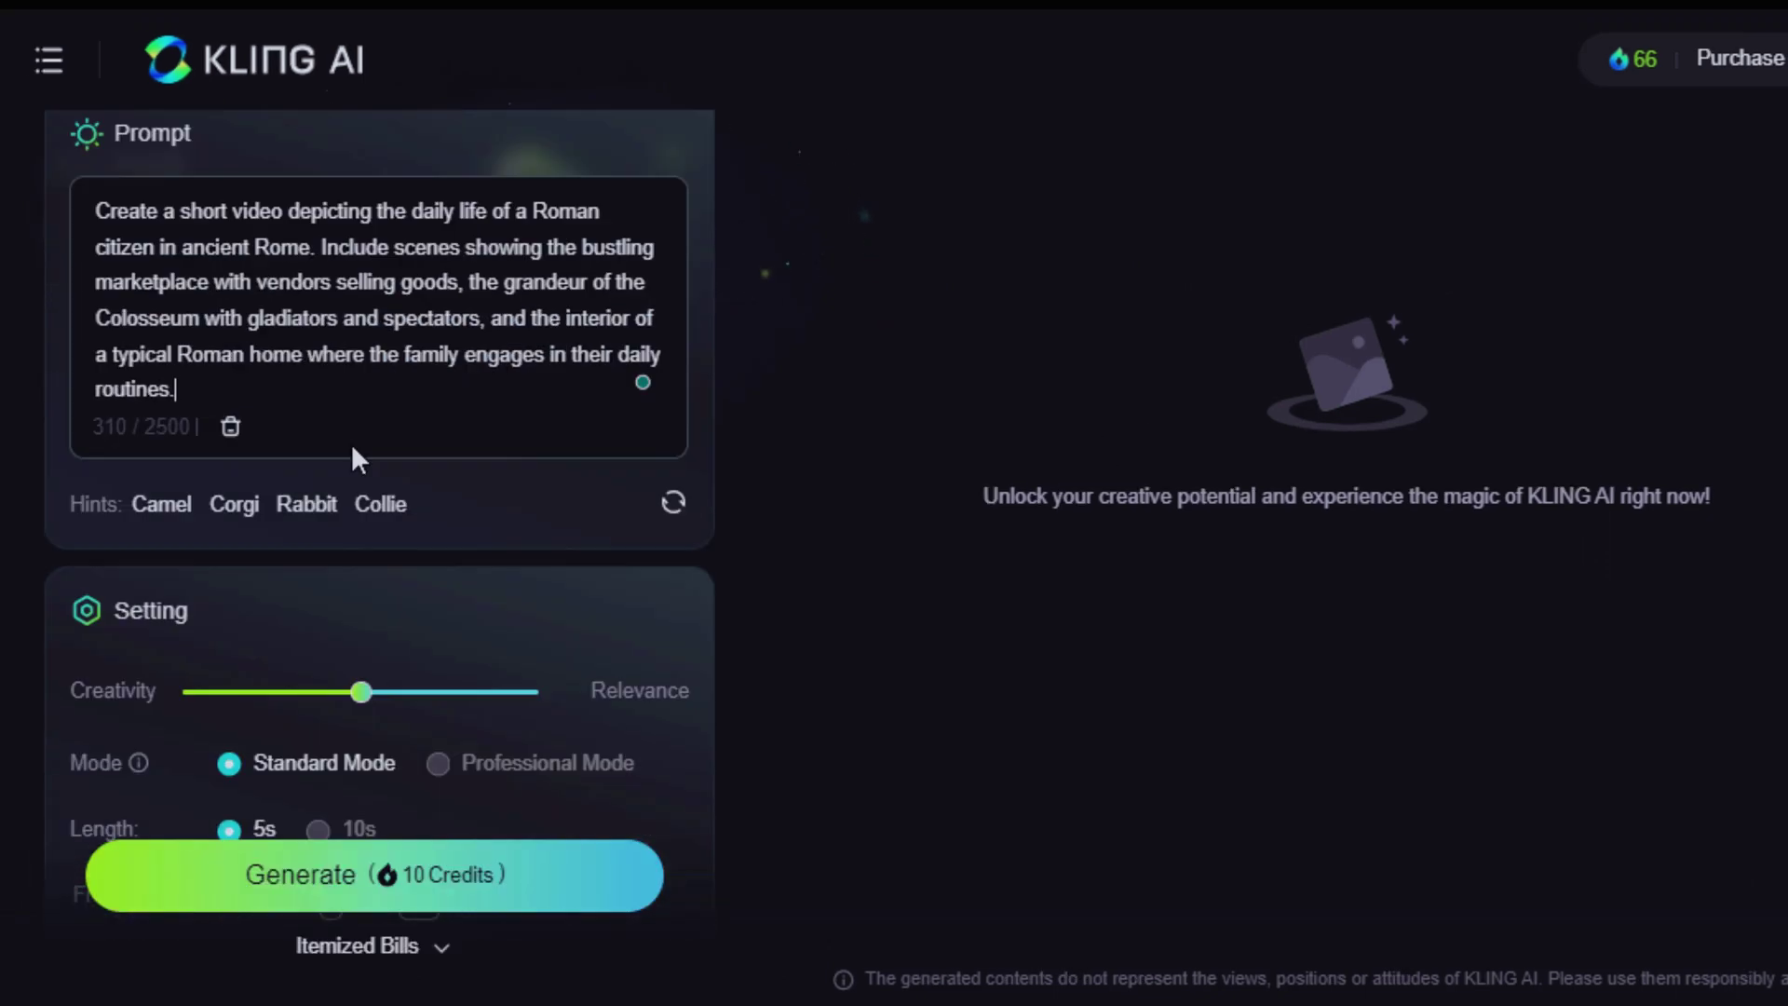
mouse_move(370, 510)
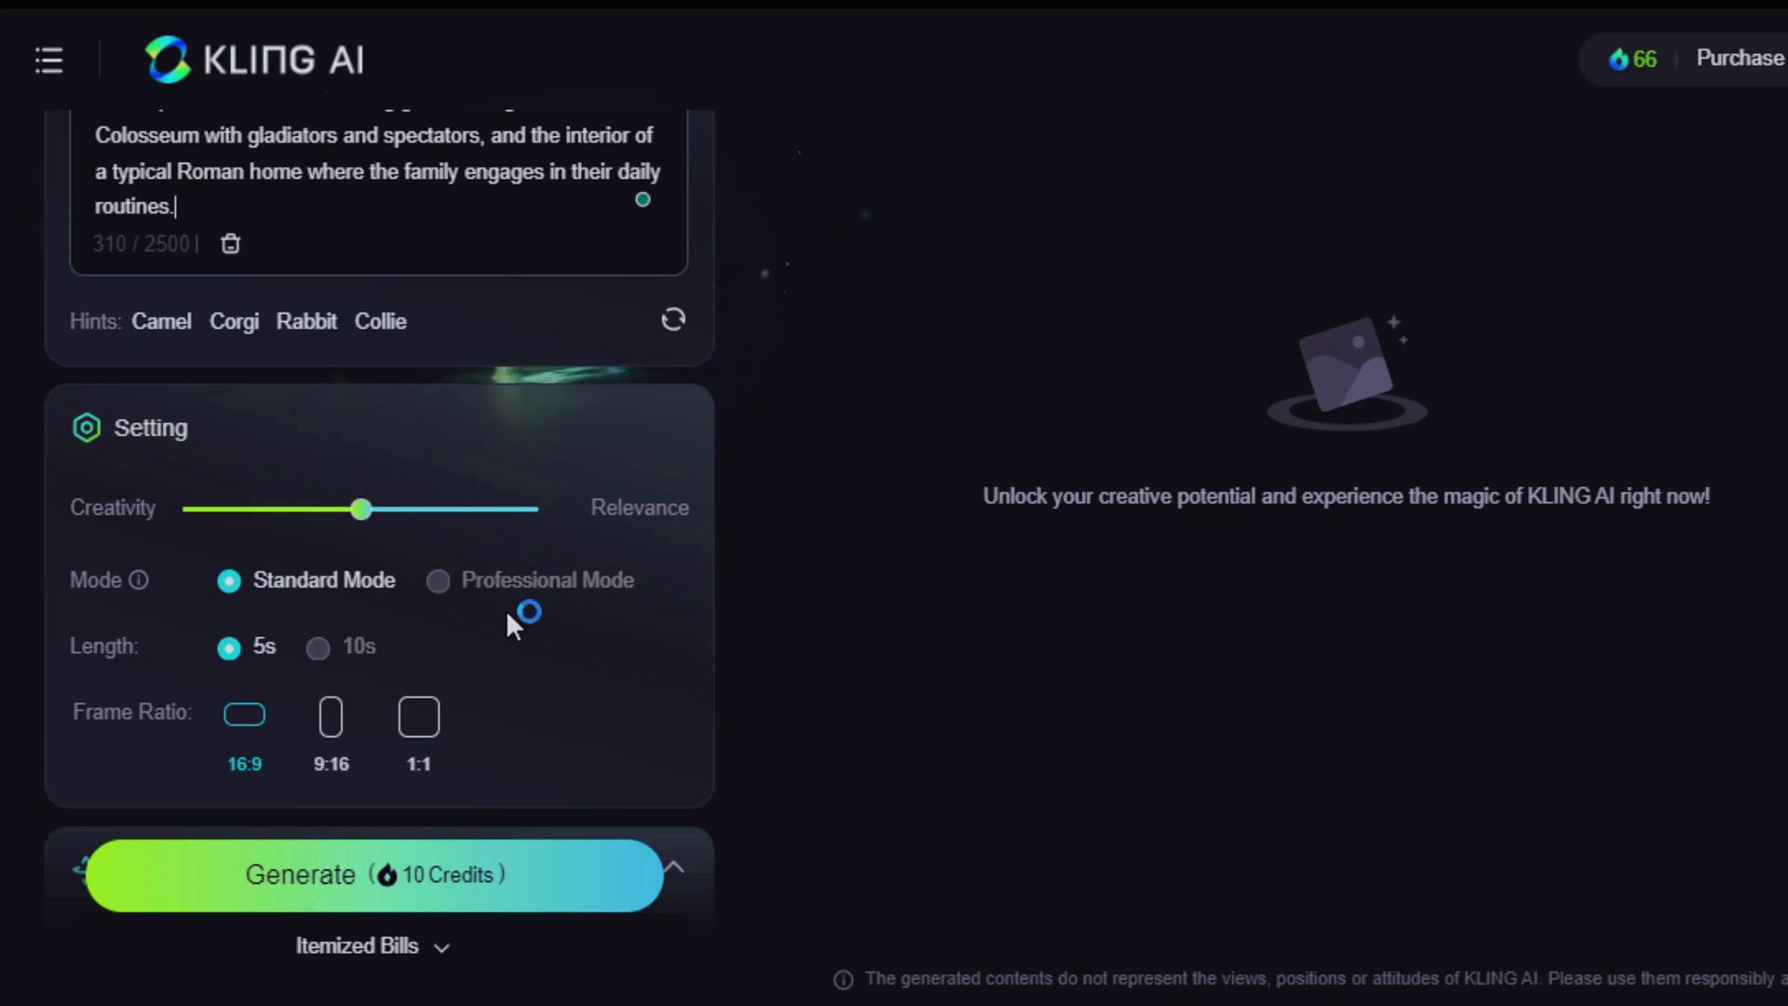
mouse_move(456, 585)
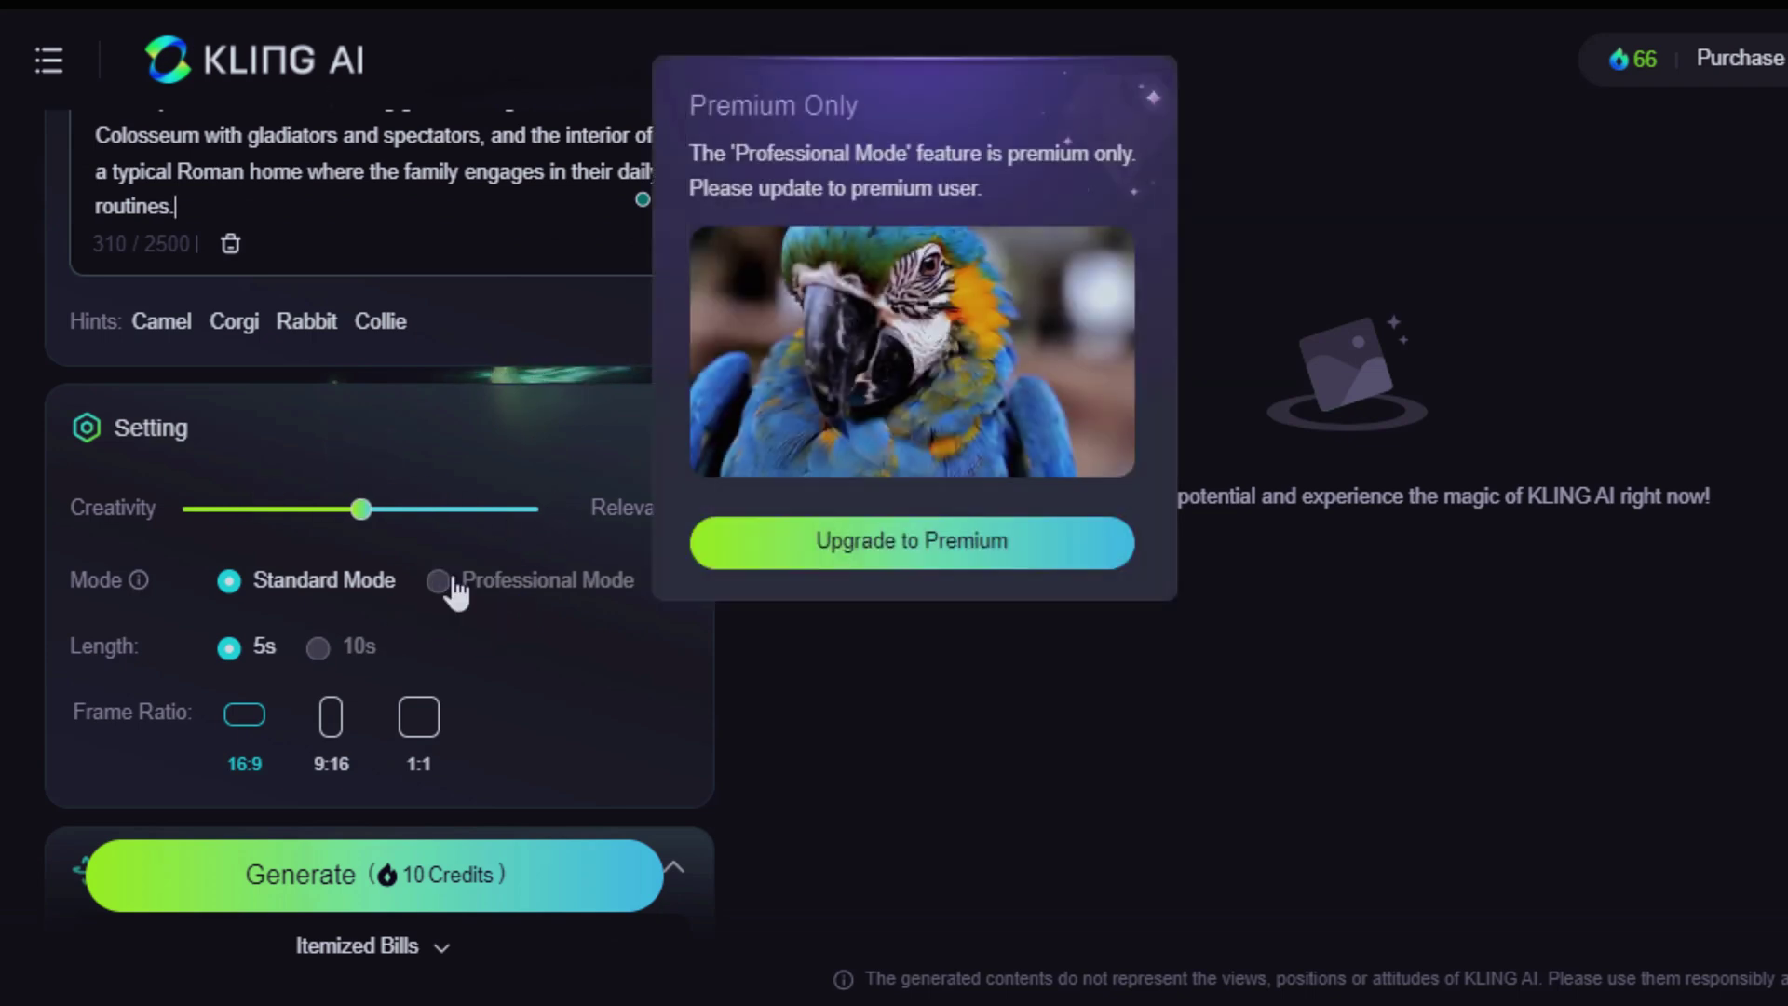
Open Kling AI's premium plans, check their credit details, and show monthly pricing
click(723, 555)
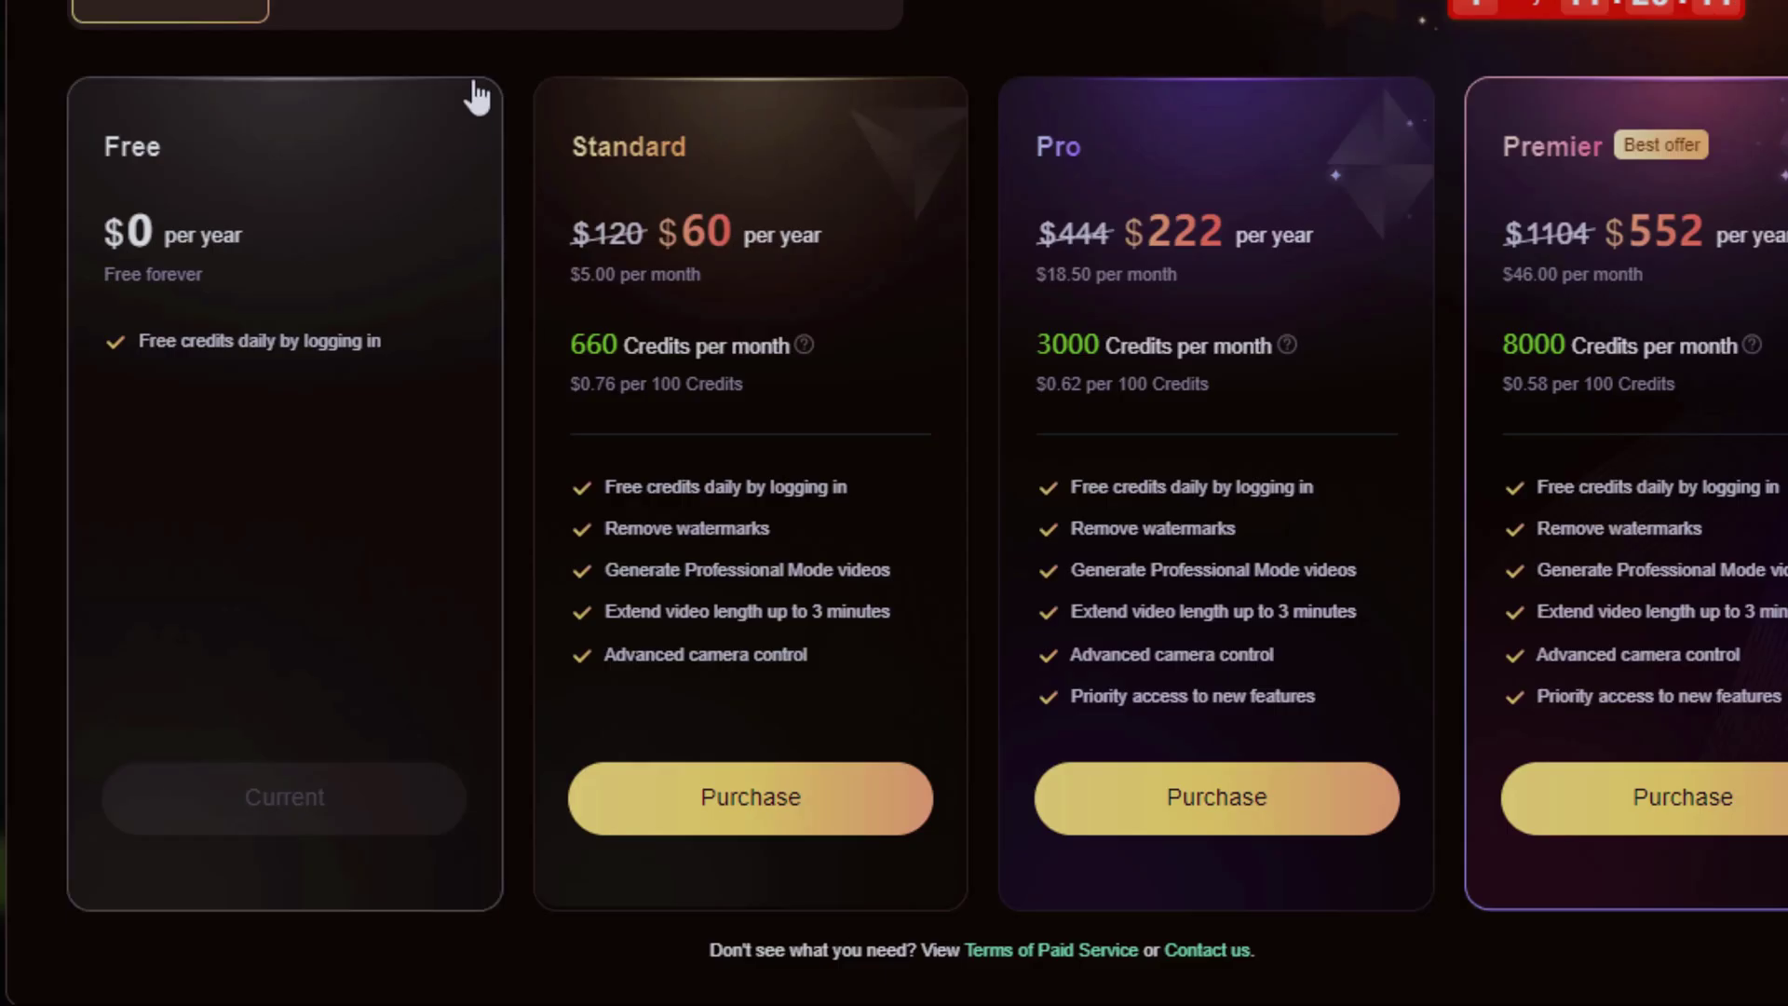
scroll(758, 399, up, 2)
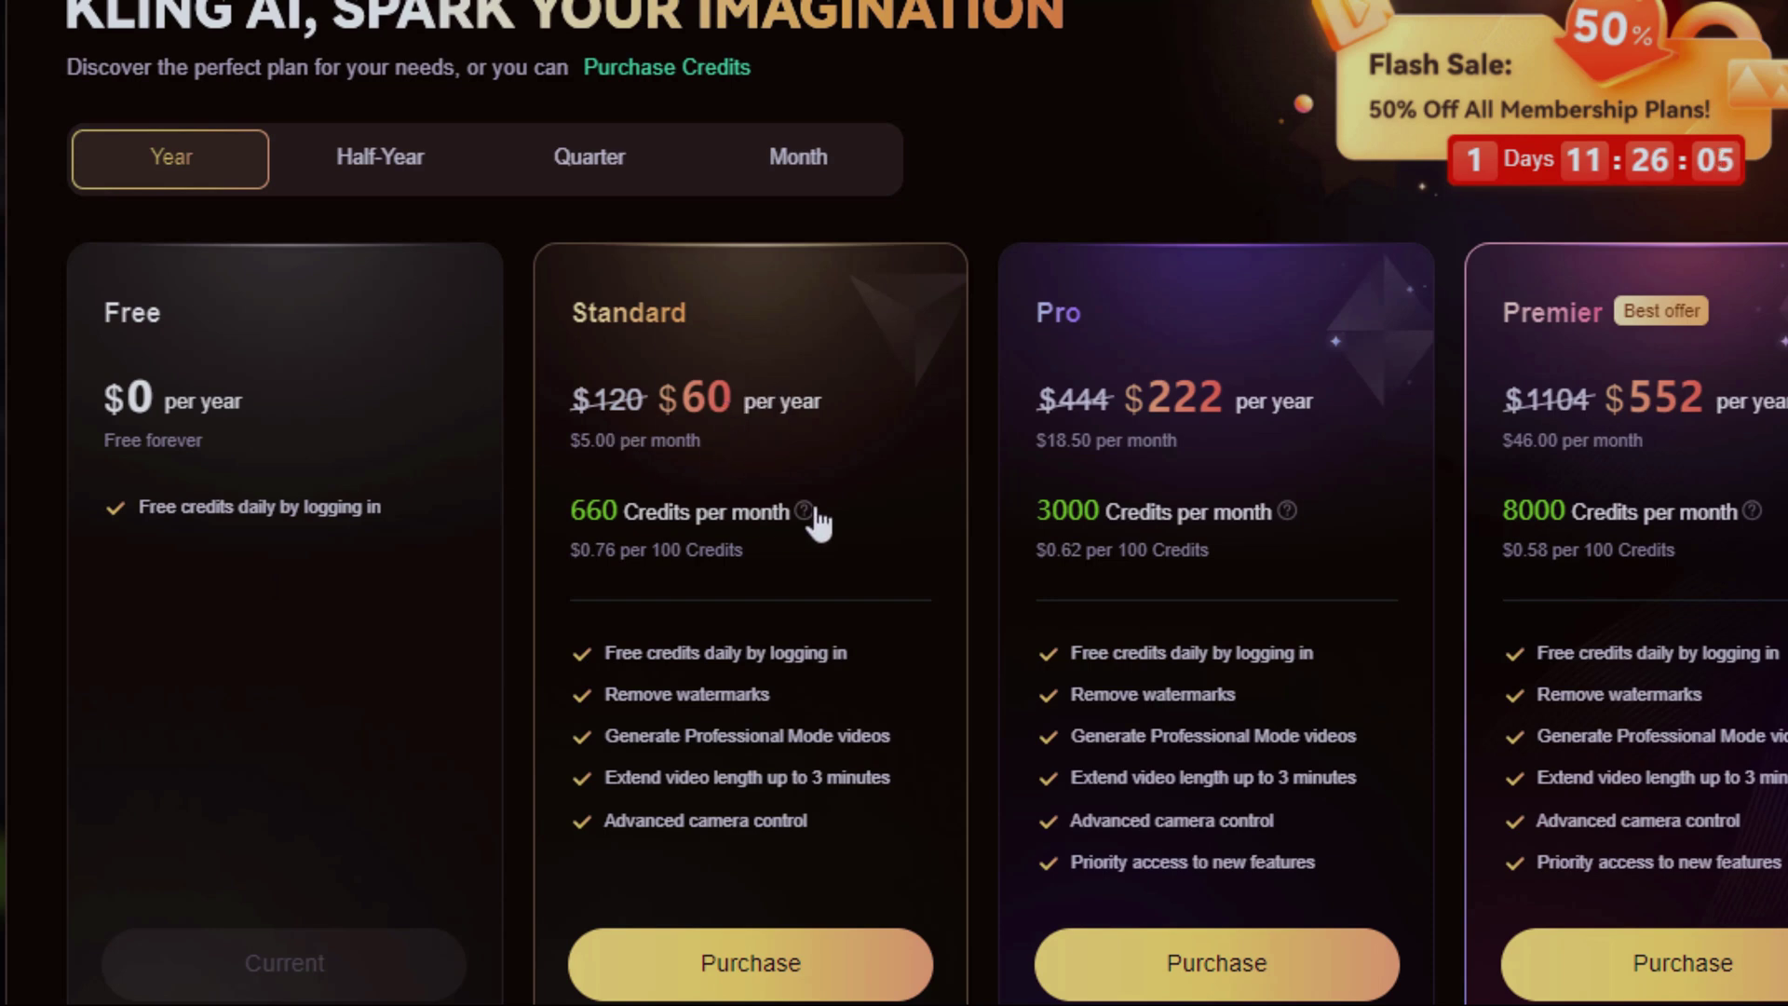
mouse_move(815, 512)
mouse_move(812, 514)
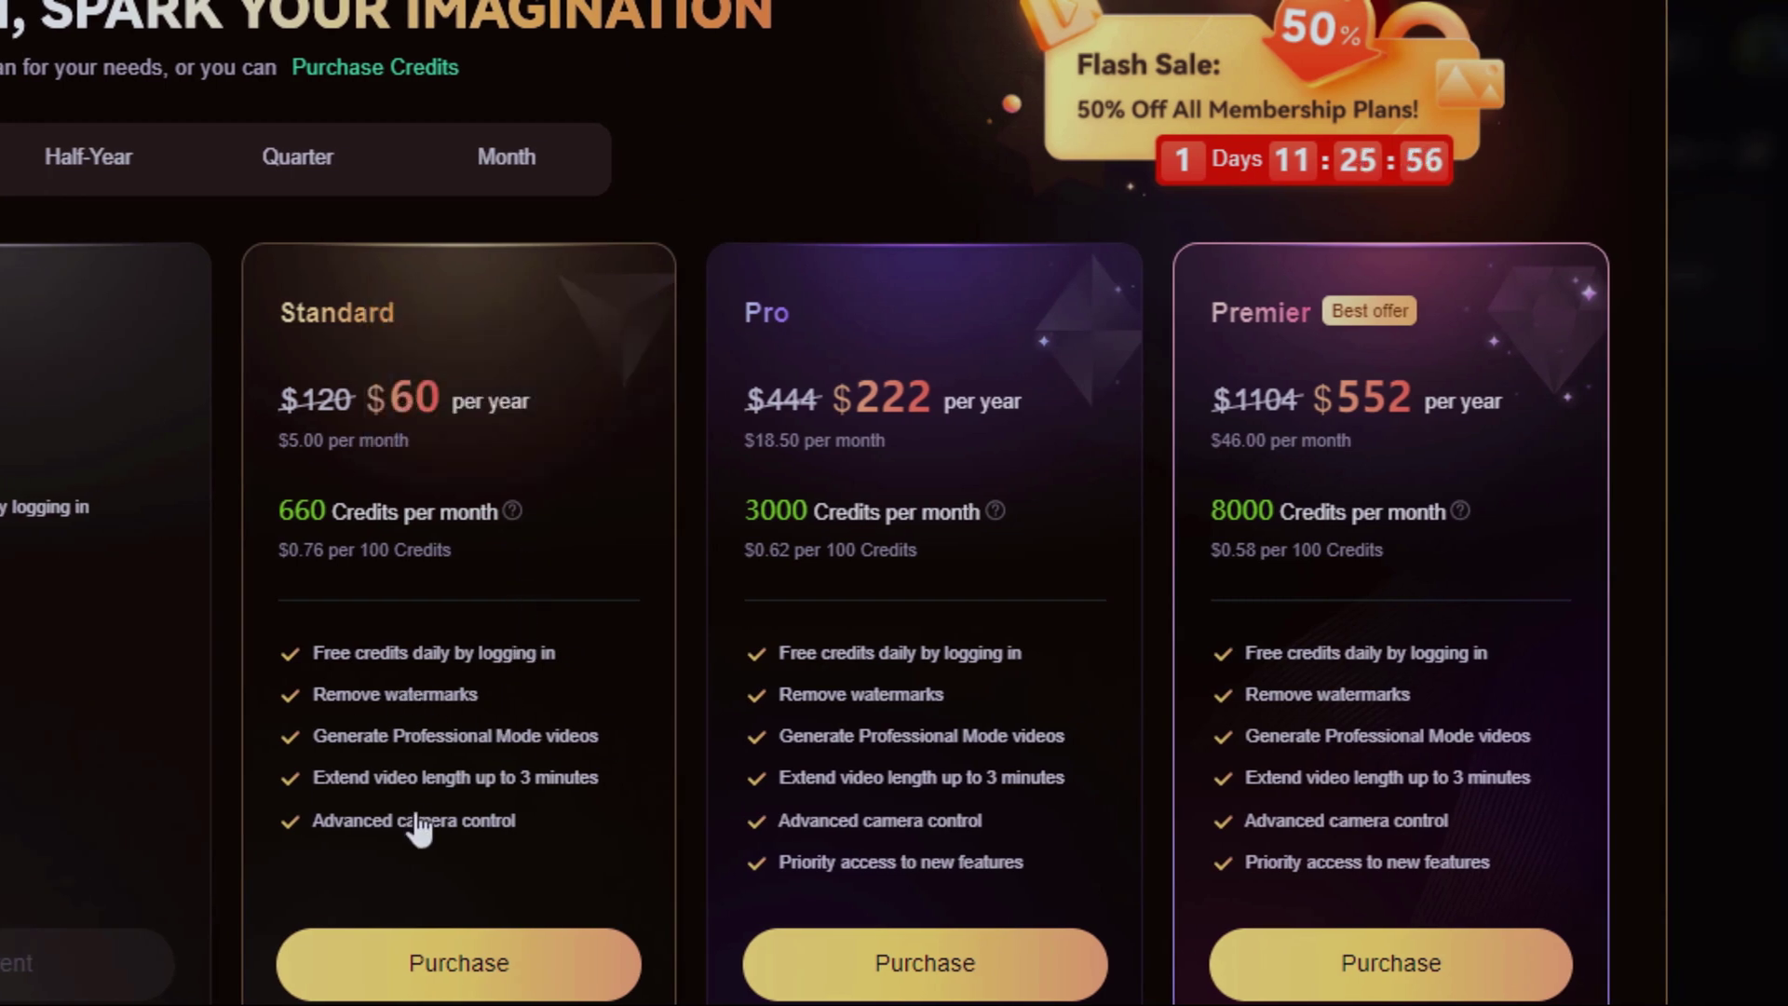
scroll(259, 506, up, 1)
click(503, 244)
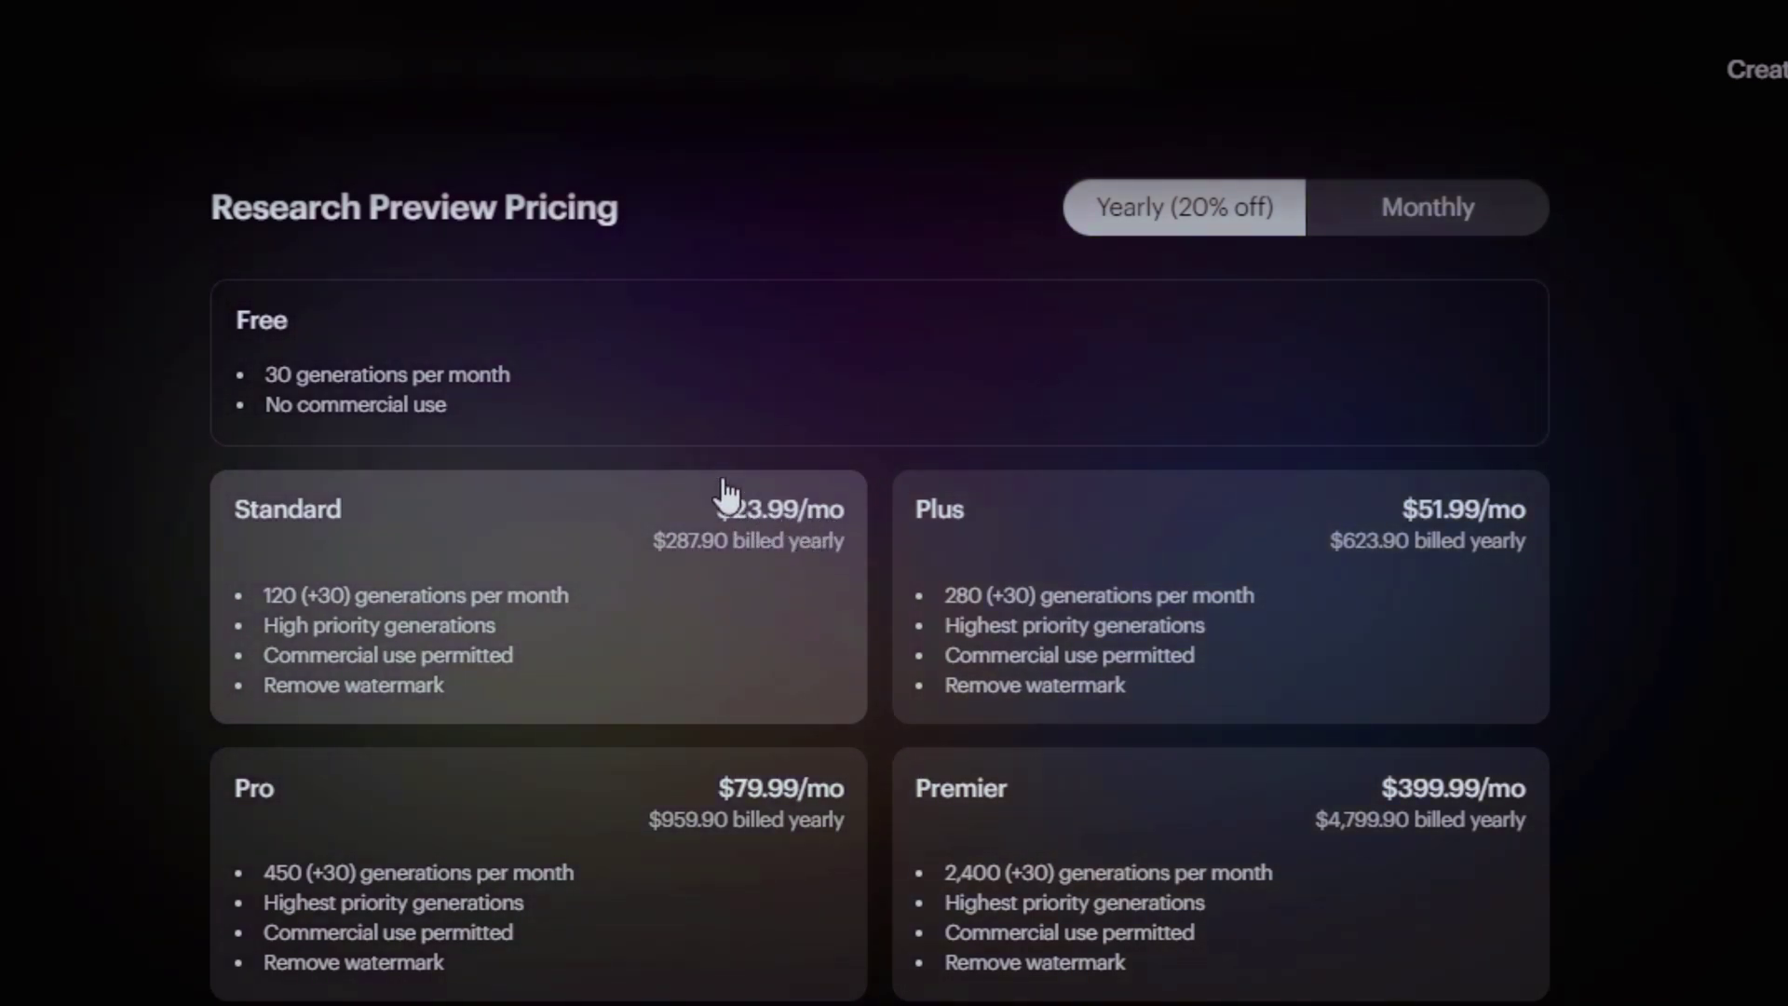
Toggle Dream Machine pricing between Yearly and Monthly, ending on Monthly with Standard at $29.99
click(1379, 239)
click(1379, 233)
scroll(931, 447, down, 2)
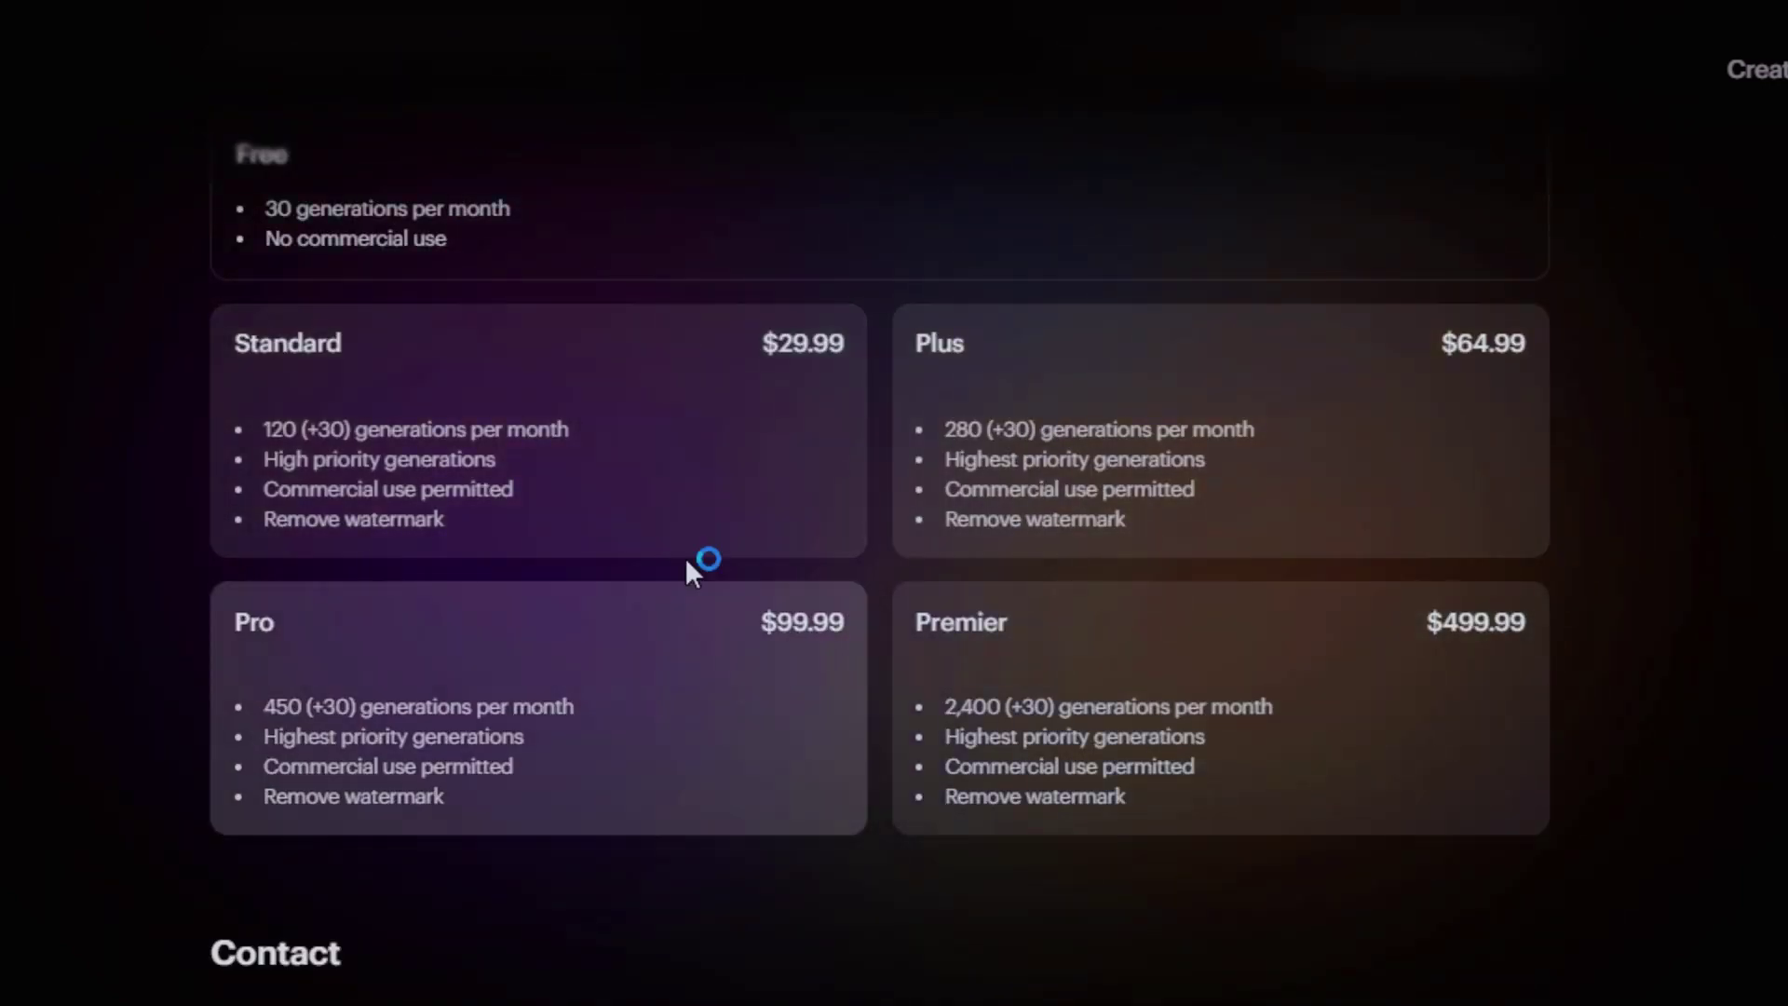
scroll(679, 451, up, 2)
click(1145, 219)
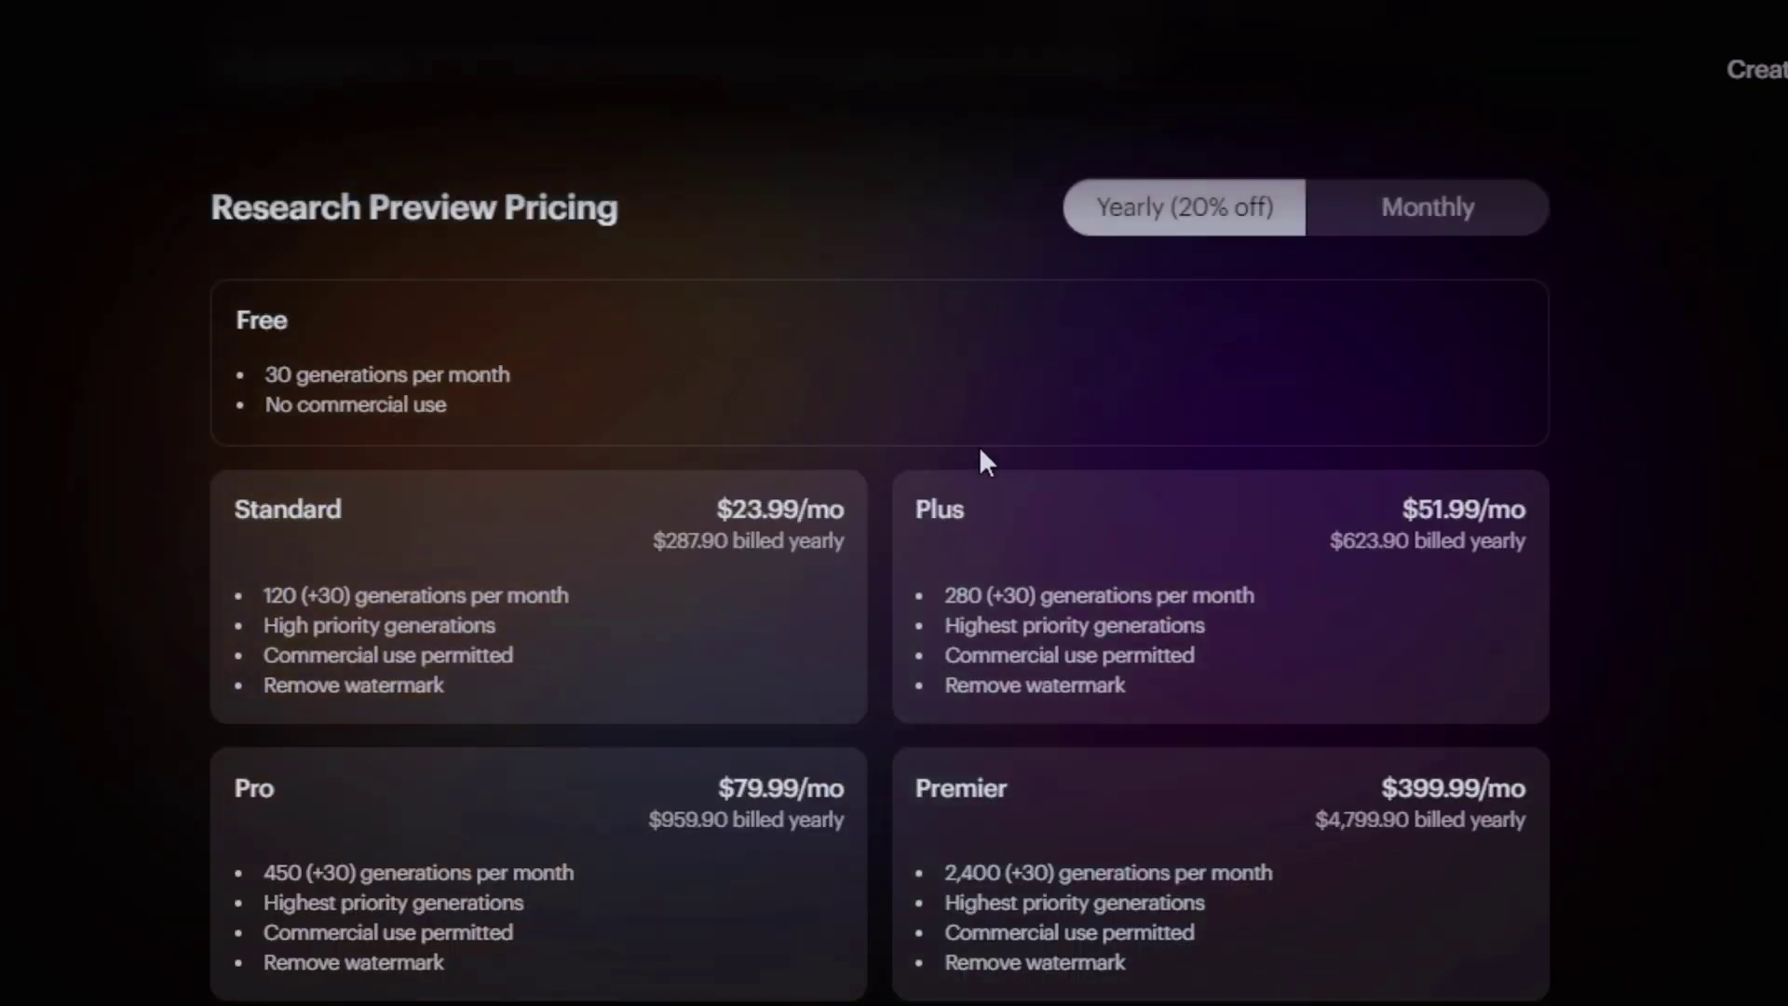
scroll(643, 461, down, 1)
scroll(643, 461, down, 1)
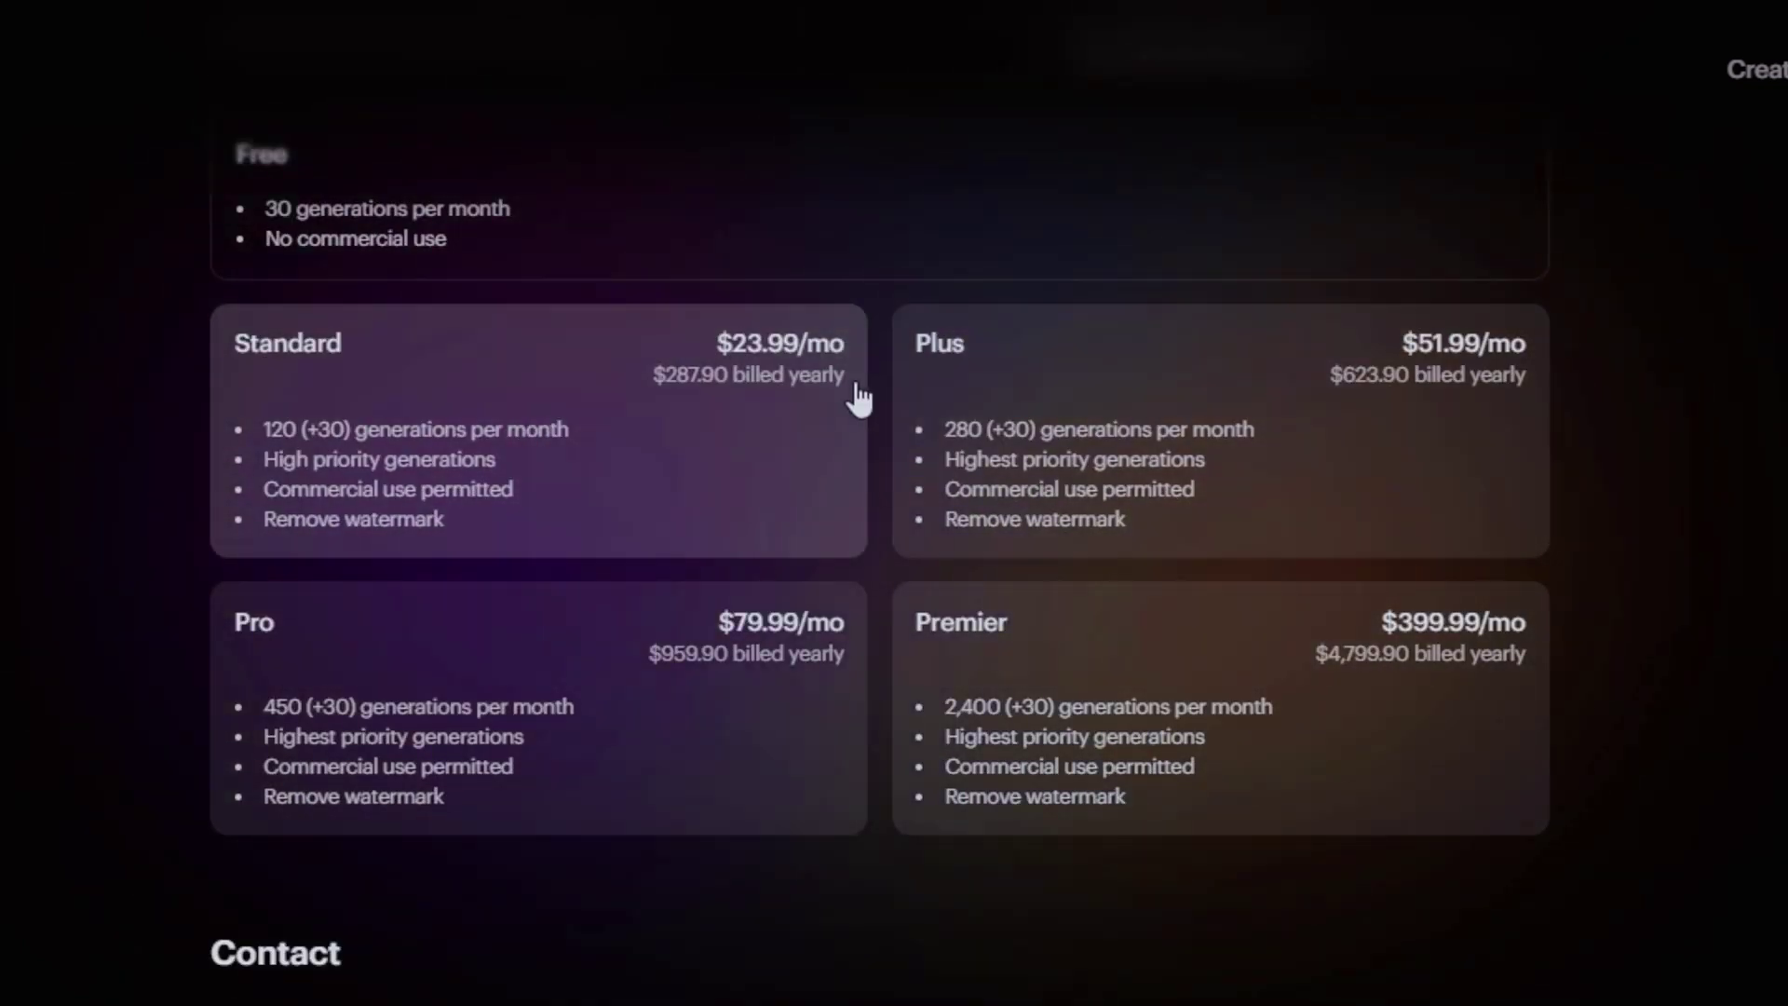
scroll(1277, 171, up, 2)
click(1501, 228)
scroll(1651, 261, down, 2)
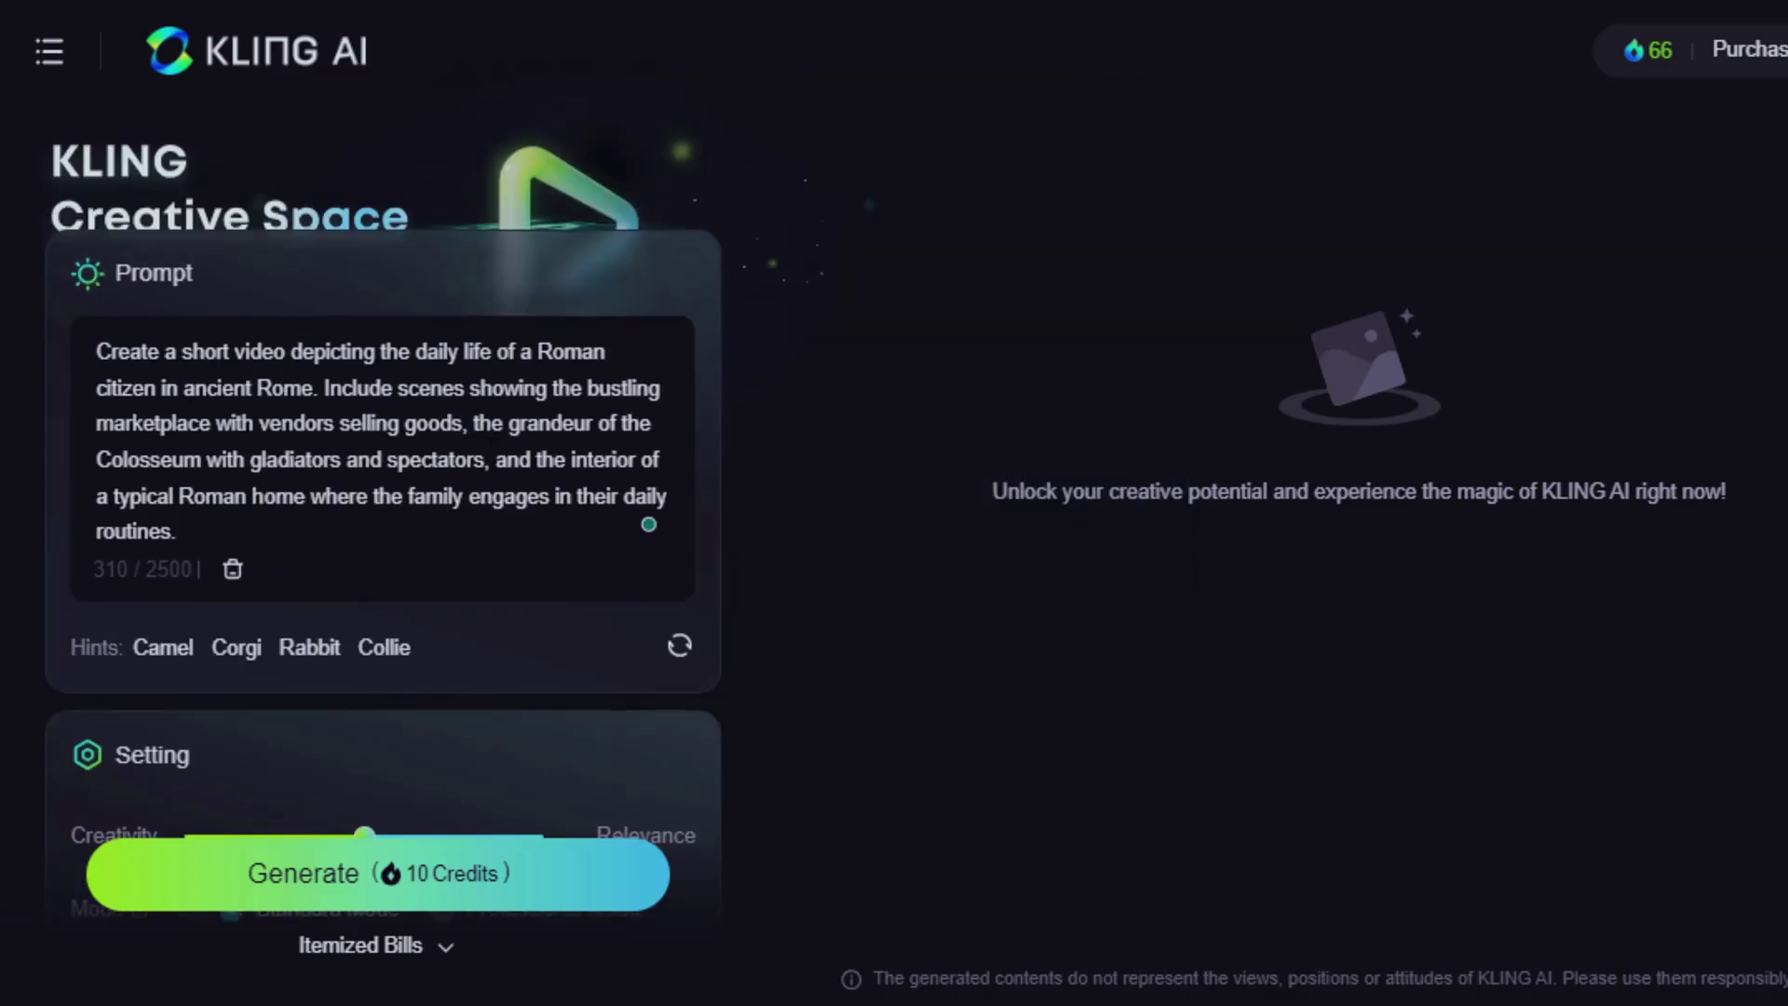
scroll(487, 475, down, 6)
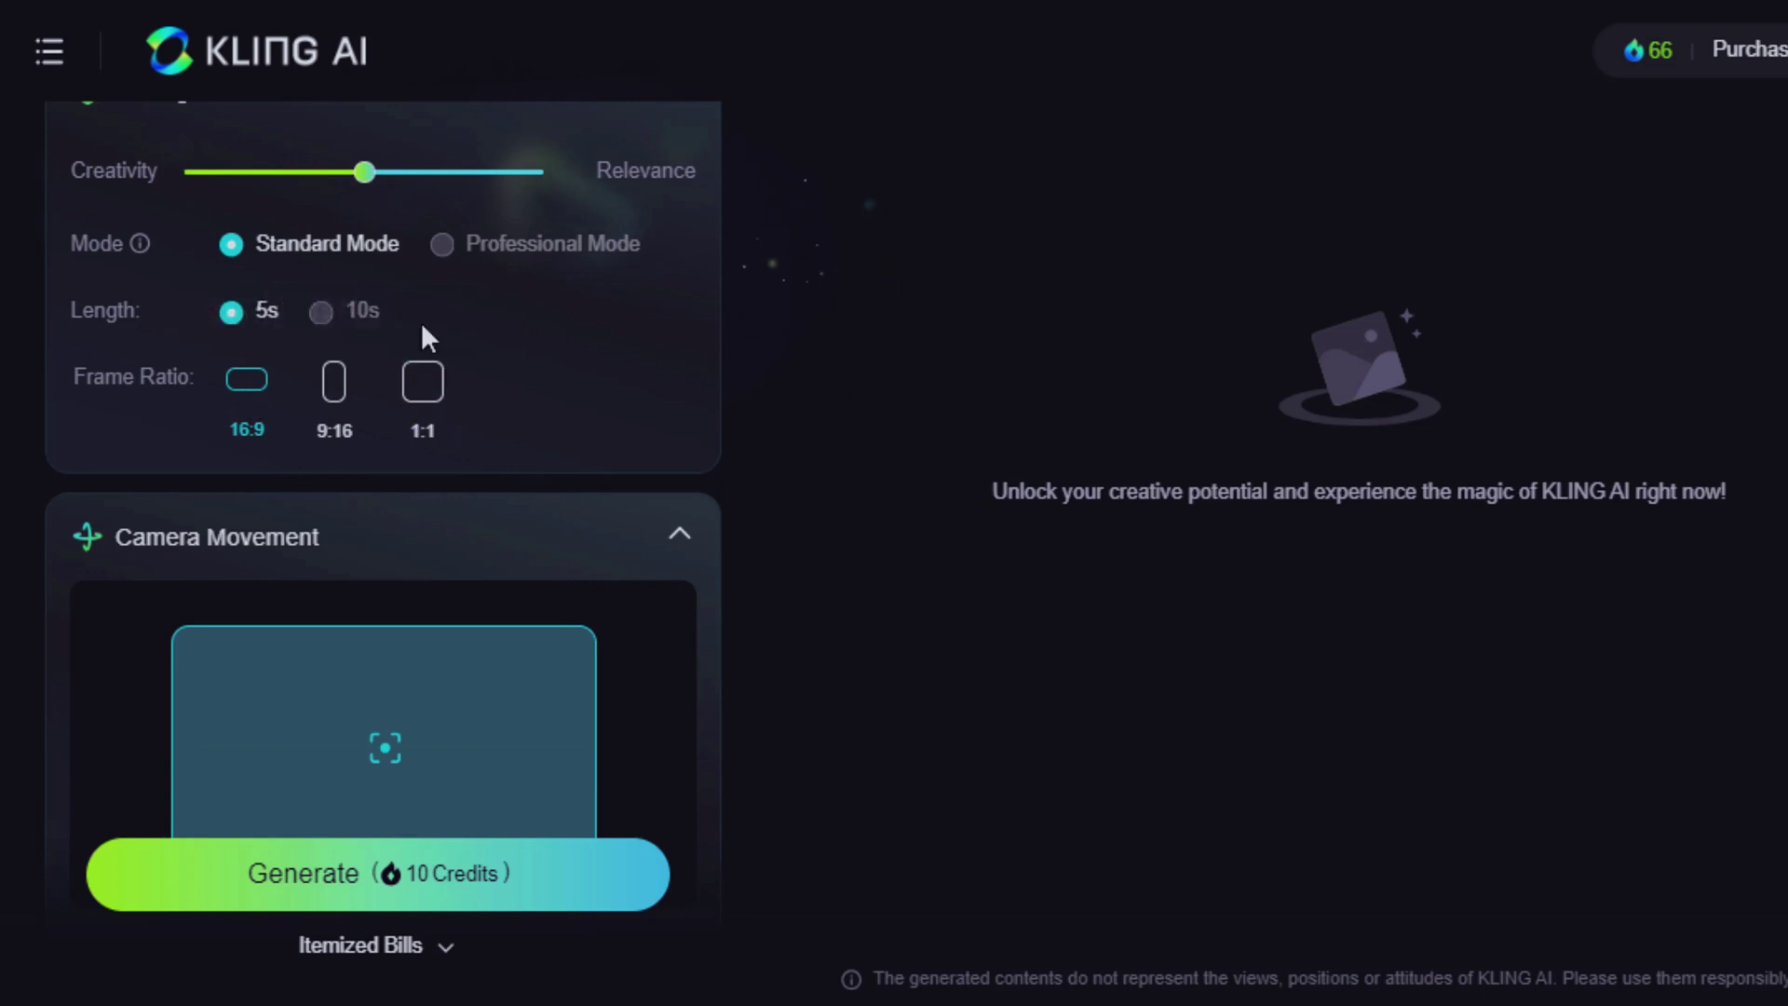
mouse_move(344, 328)
scroll(344, 328, down, 3)
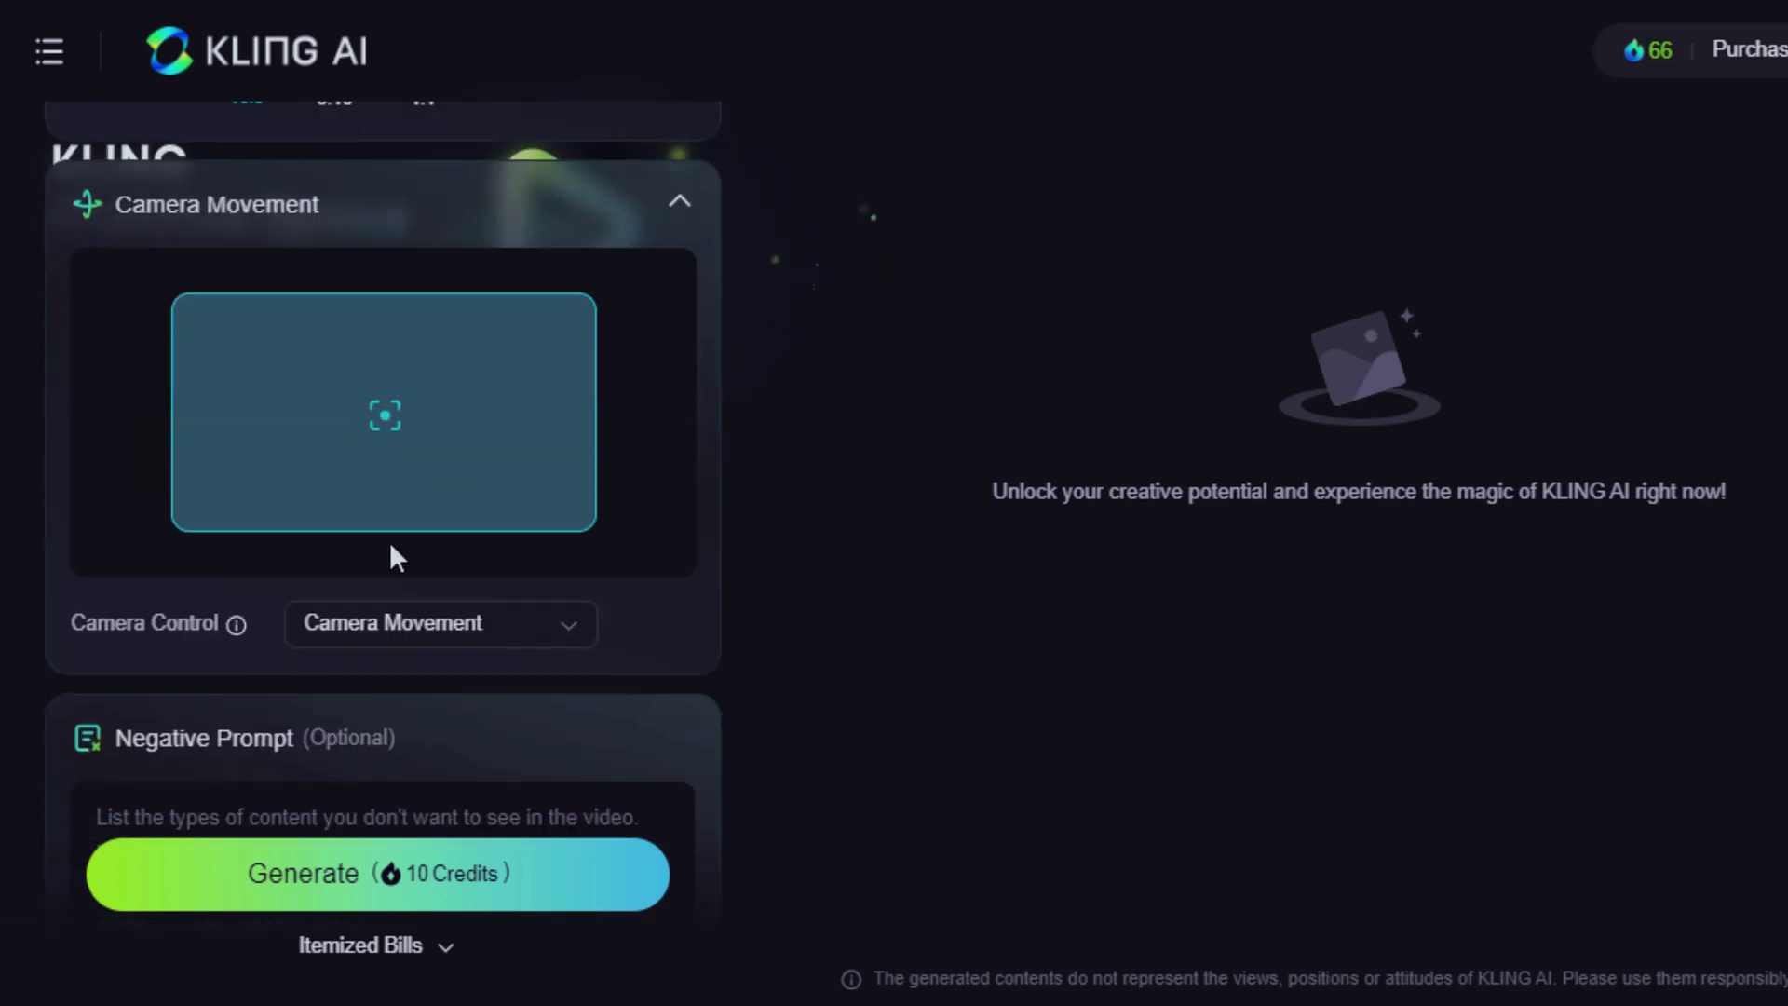
click(424, 626)
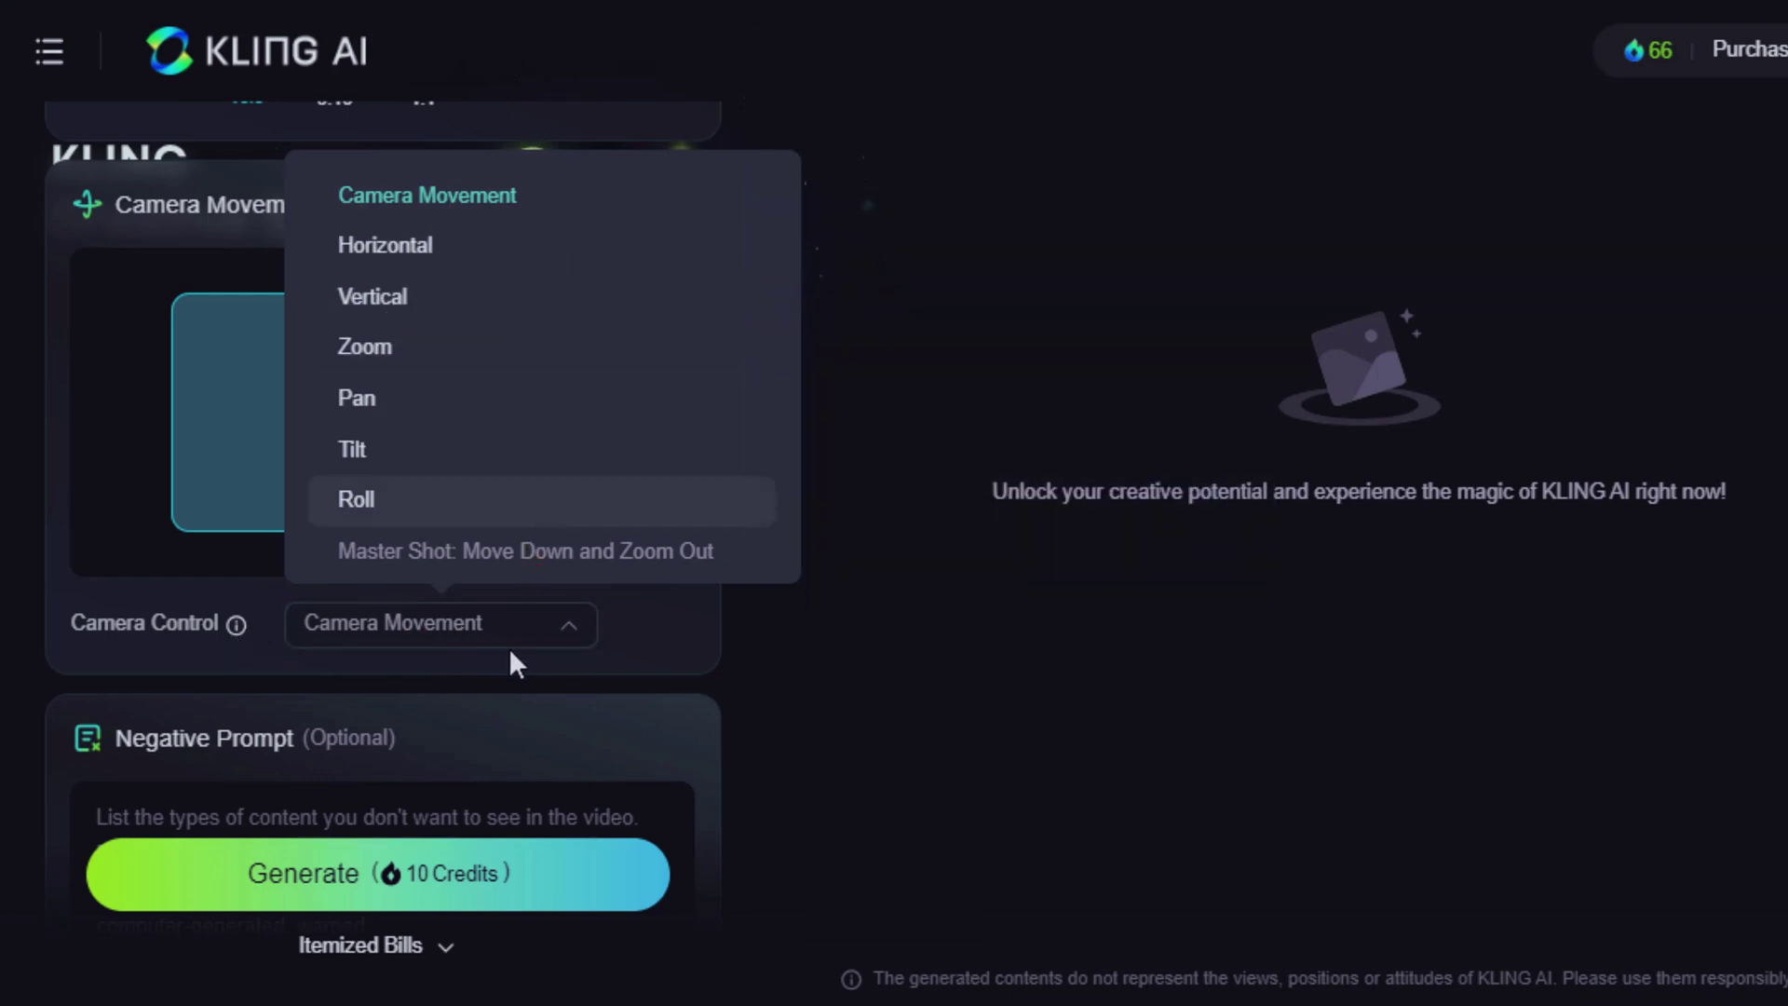
click(823, 651)
mouse_move(236, 624)
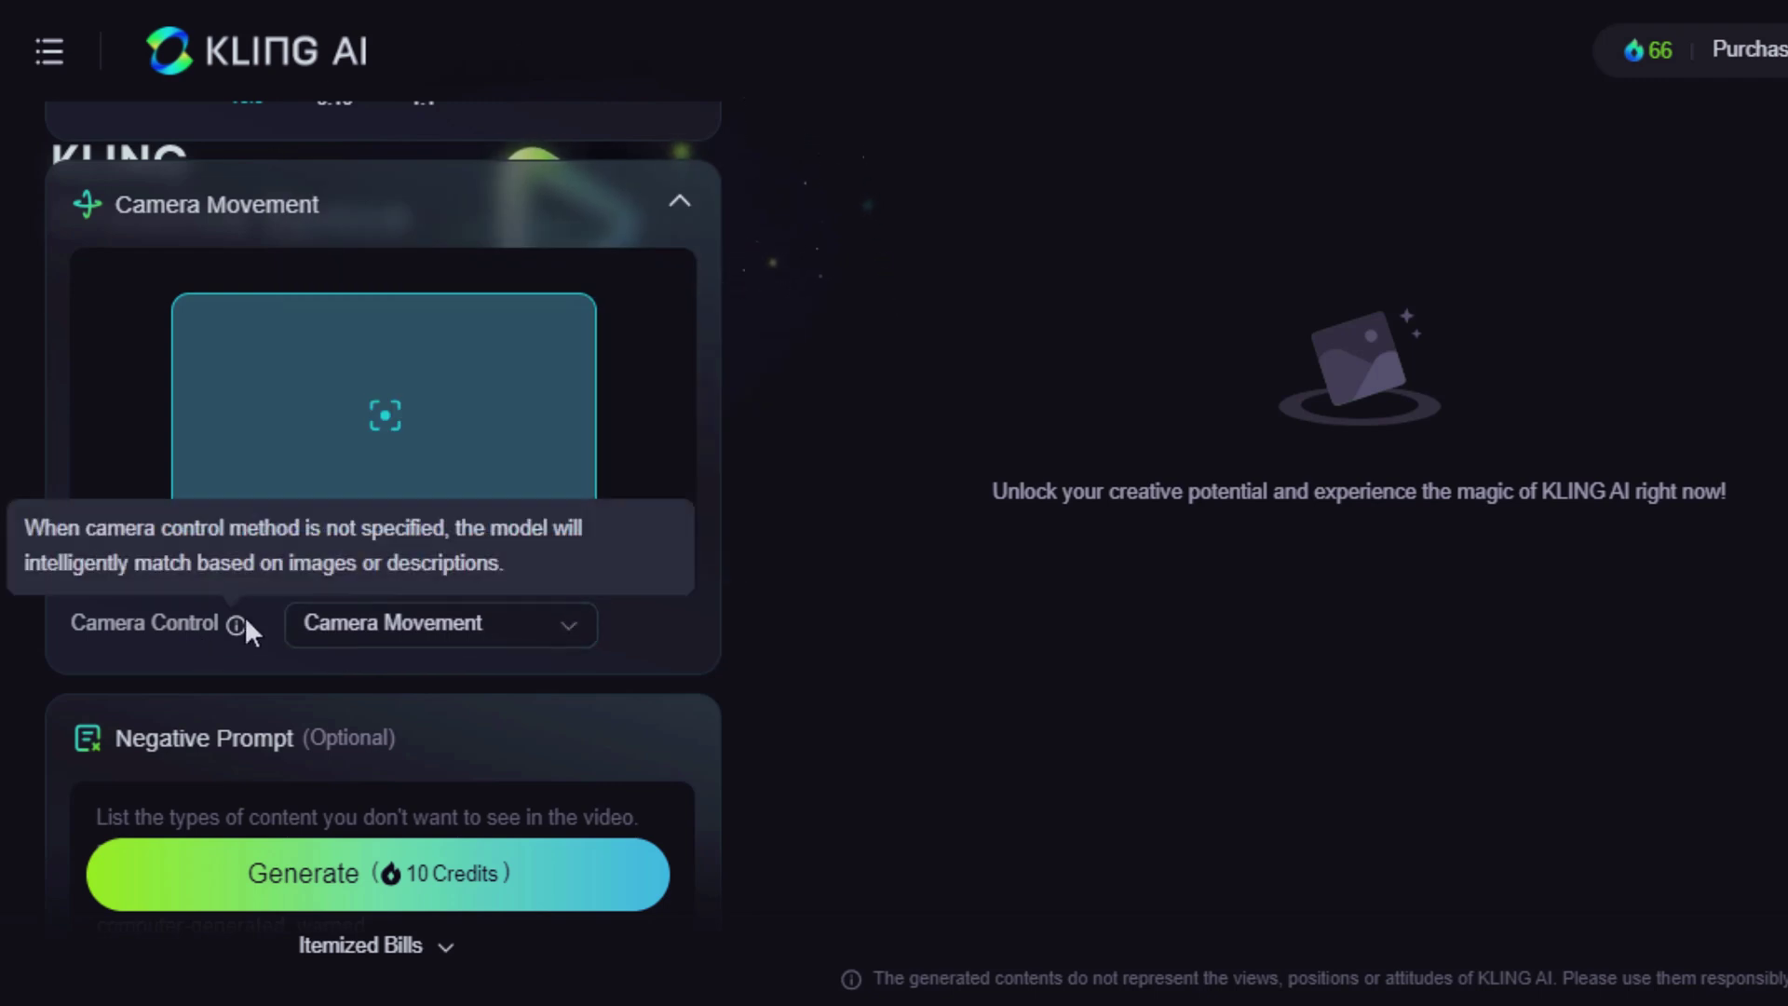
Enter 'blur, deform, low quality' as Kling AI's negative prompt and generate the Roman-life video
scroll(400, 604, down, 2)
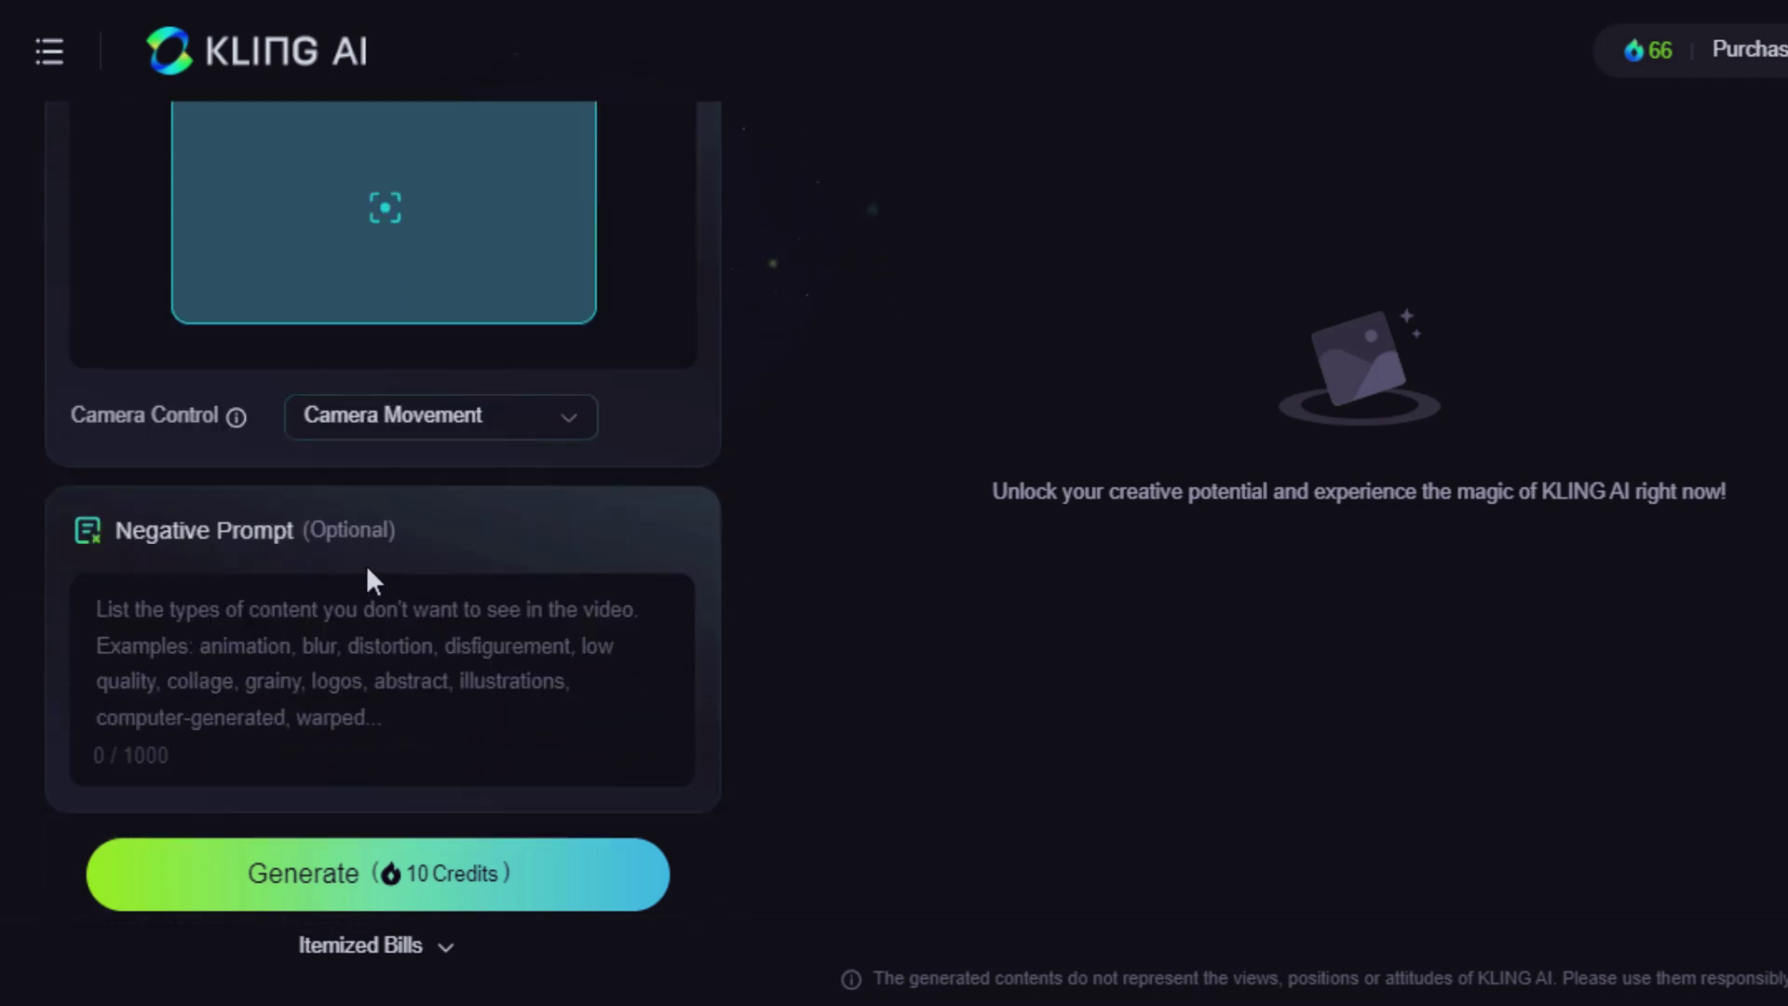
click(238, 617)
text(blu)
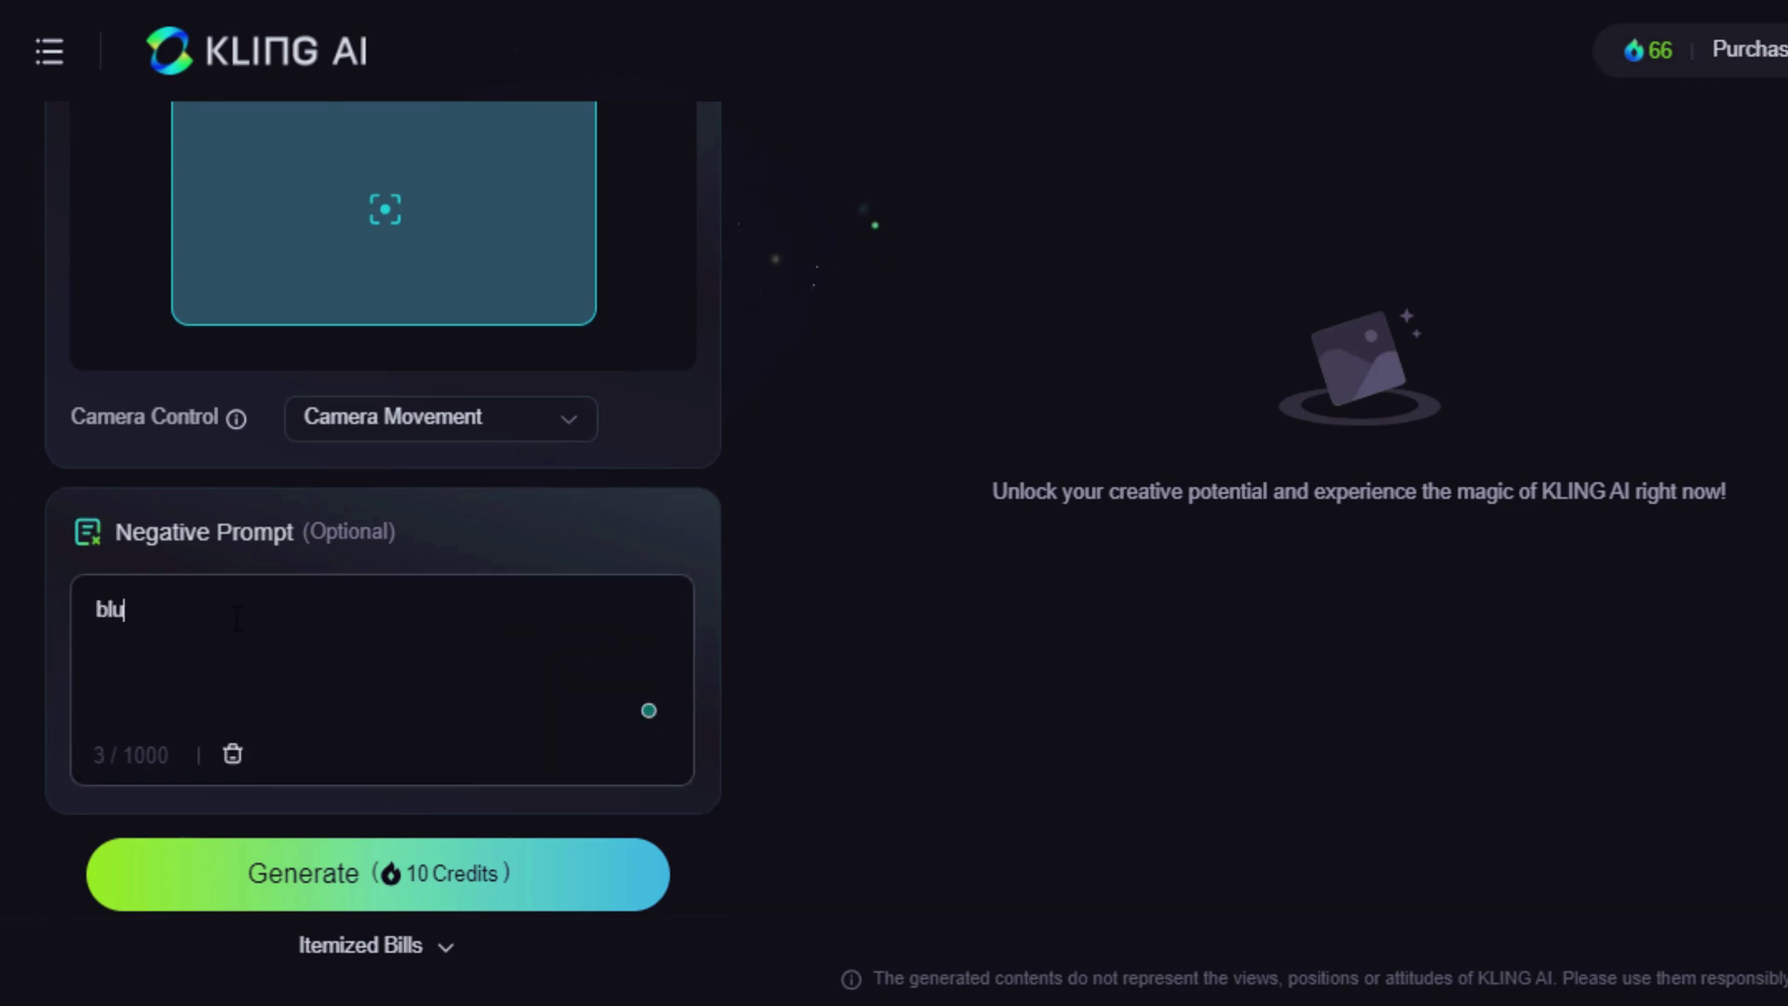
text(r, deform, low quality)
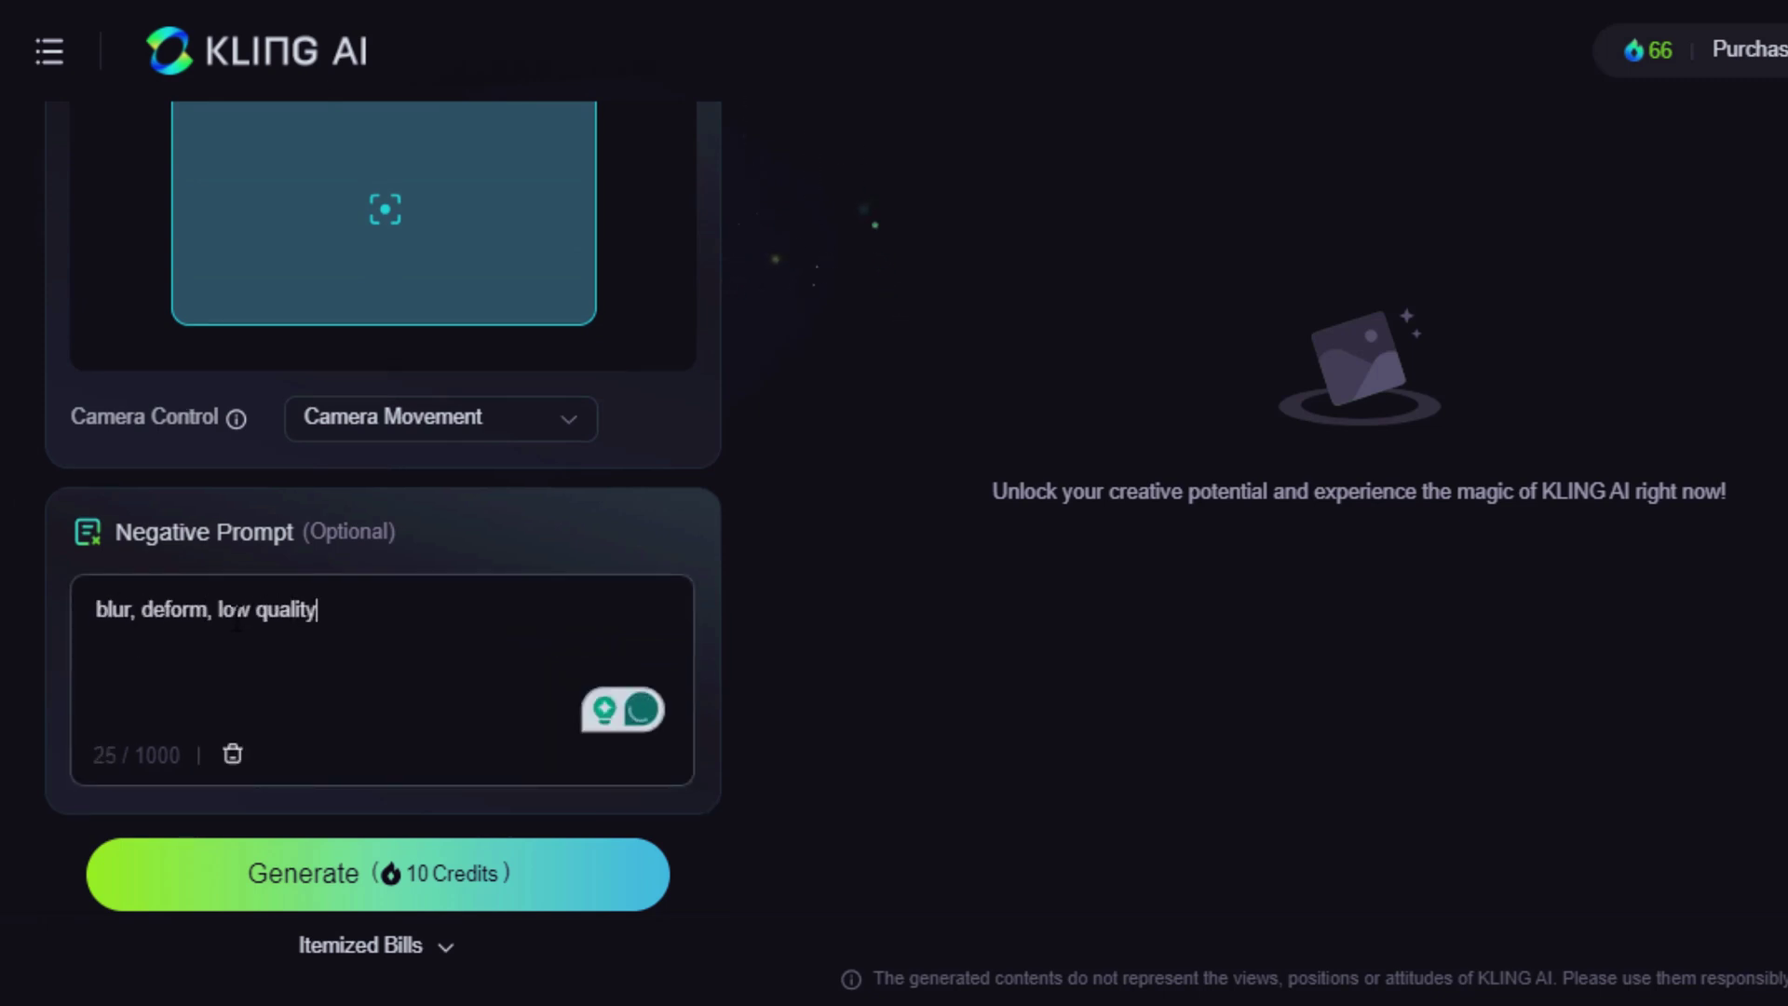
click(451, 865)
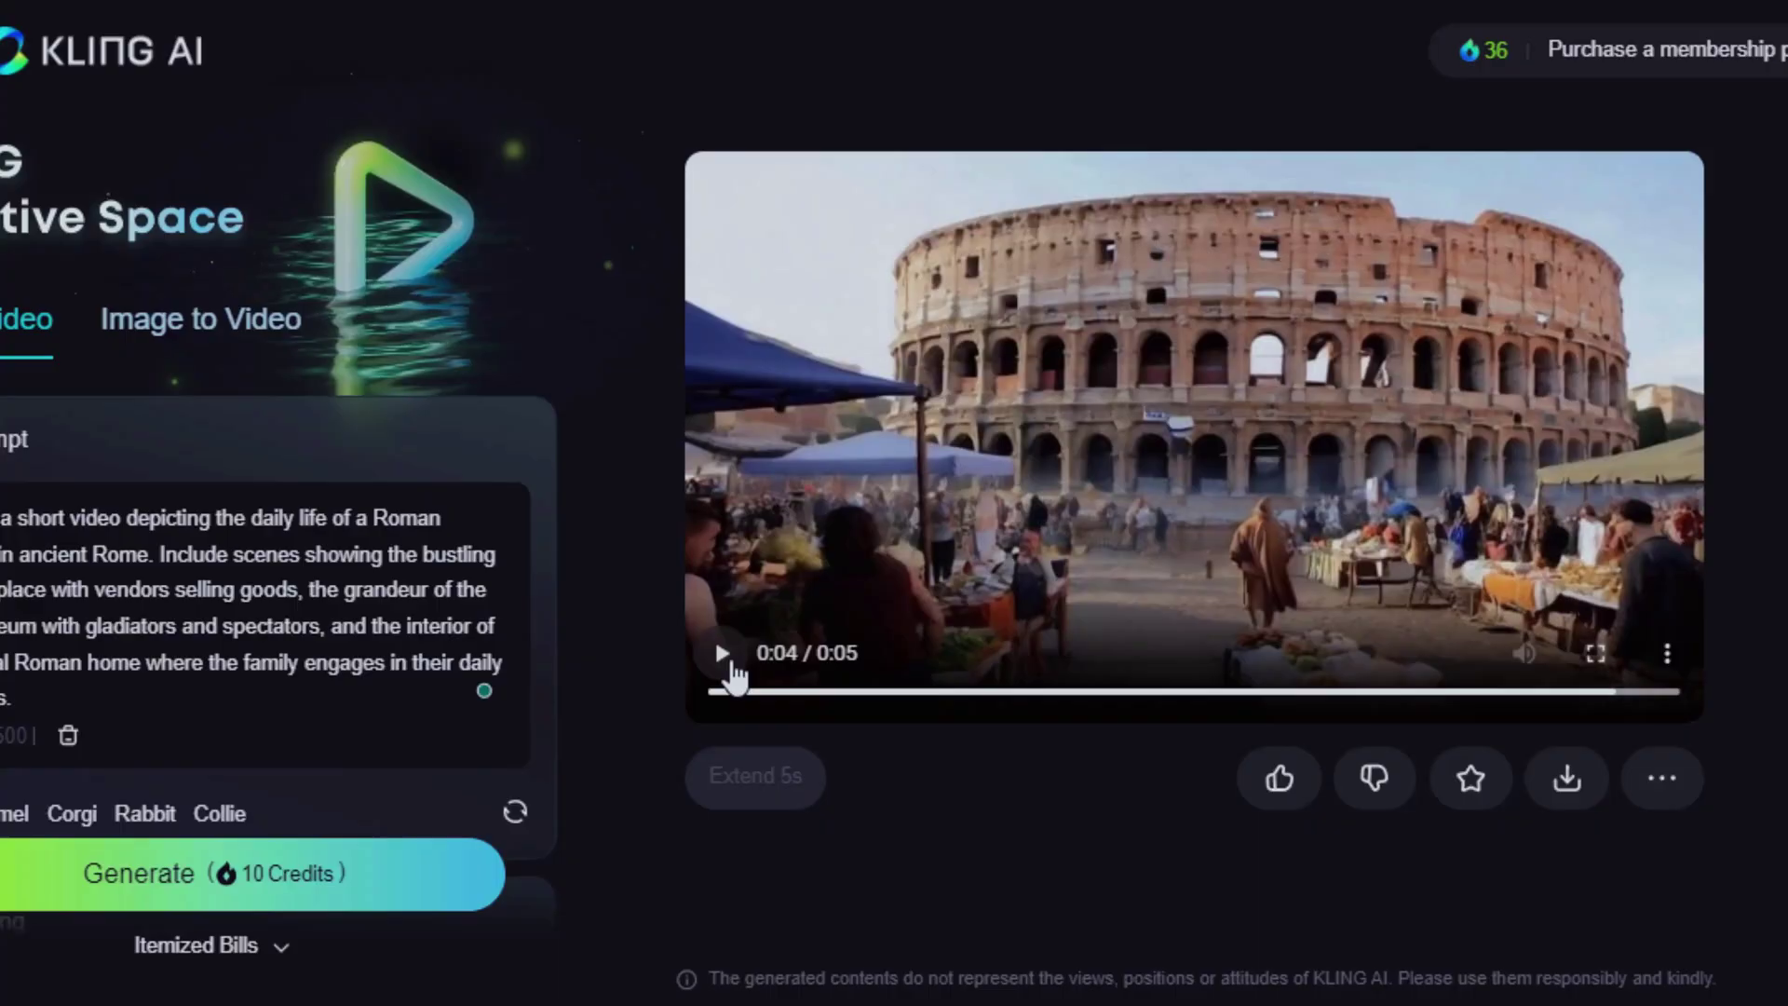
Replay the generated Ancient Rome video from the start
click(723, 654)
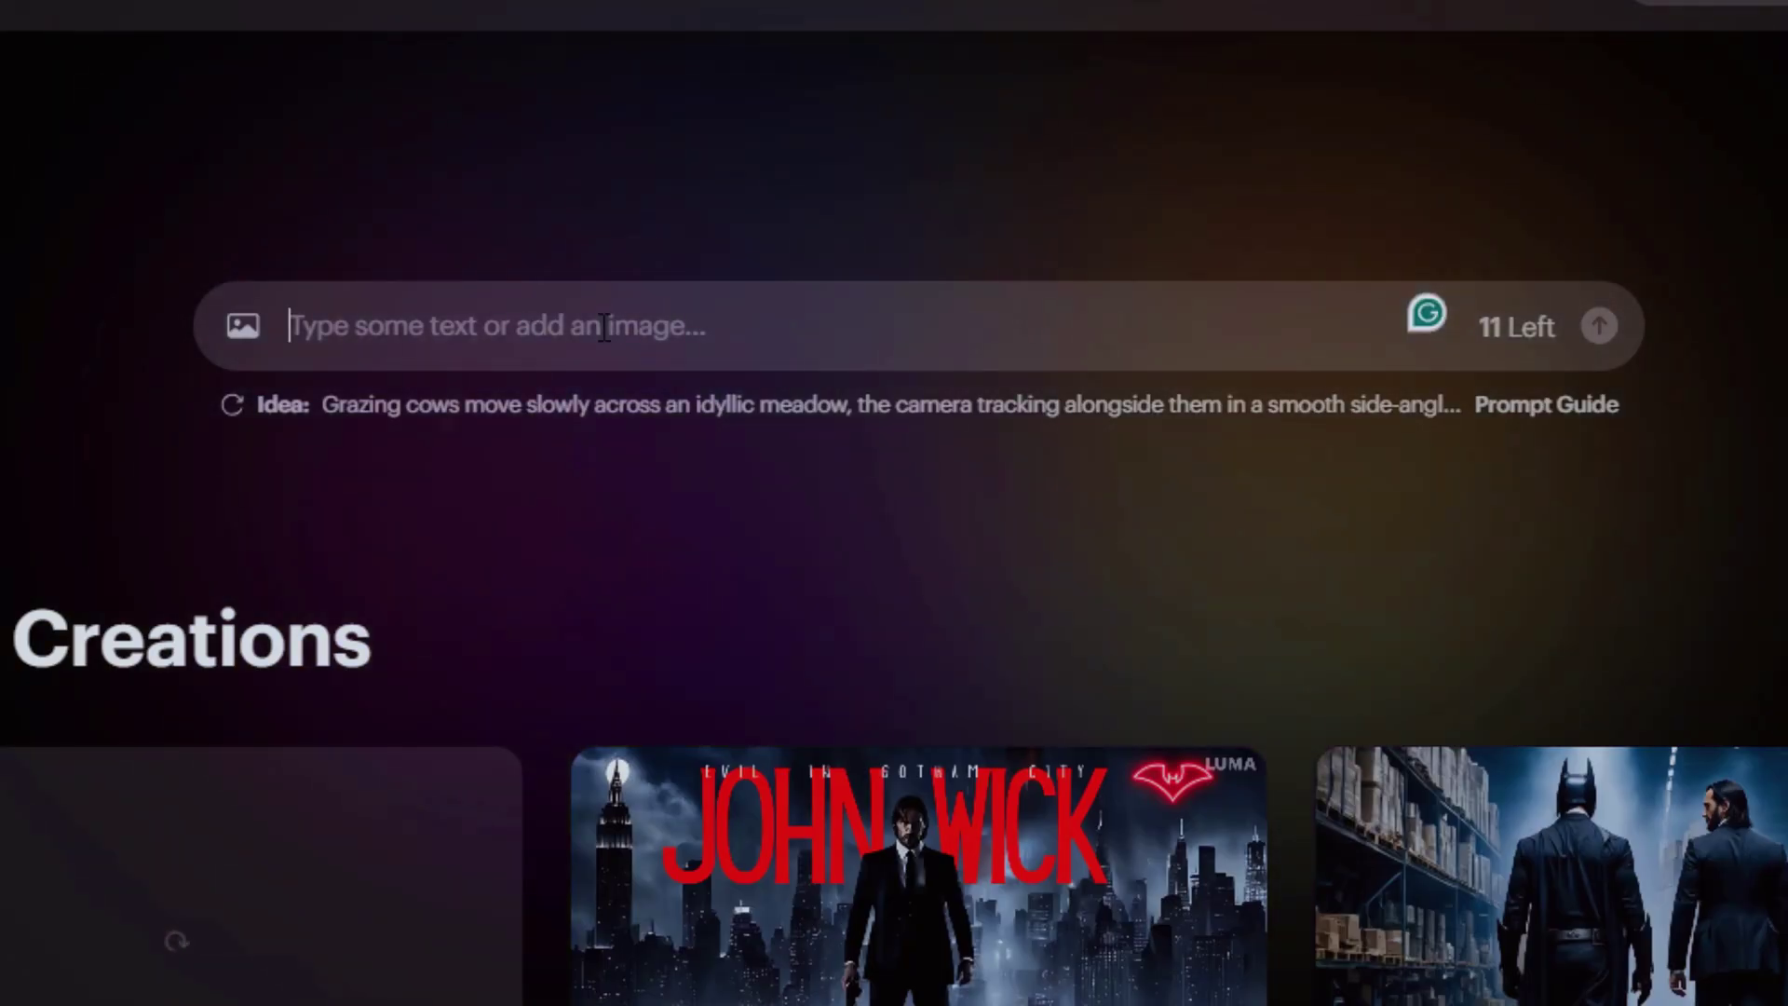
Submit the astronaut-on-an-alien-planet prompt to Dream Machine, without the leading quote mark
text("Generate a moment of an astronaut stepping onto an alien planet, marveling at the exotic landscape and strange plant life.)
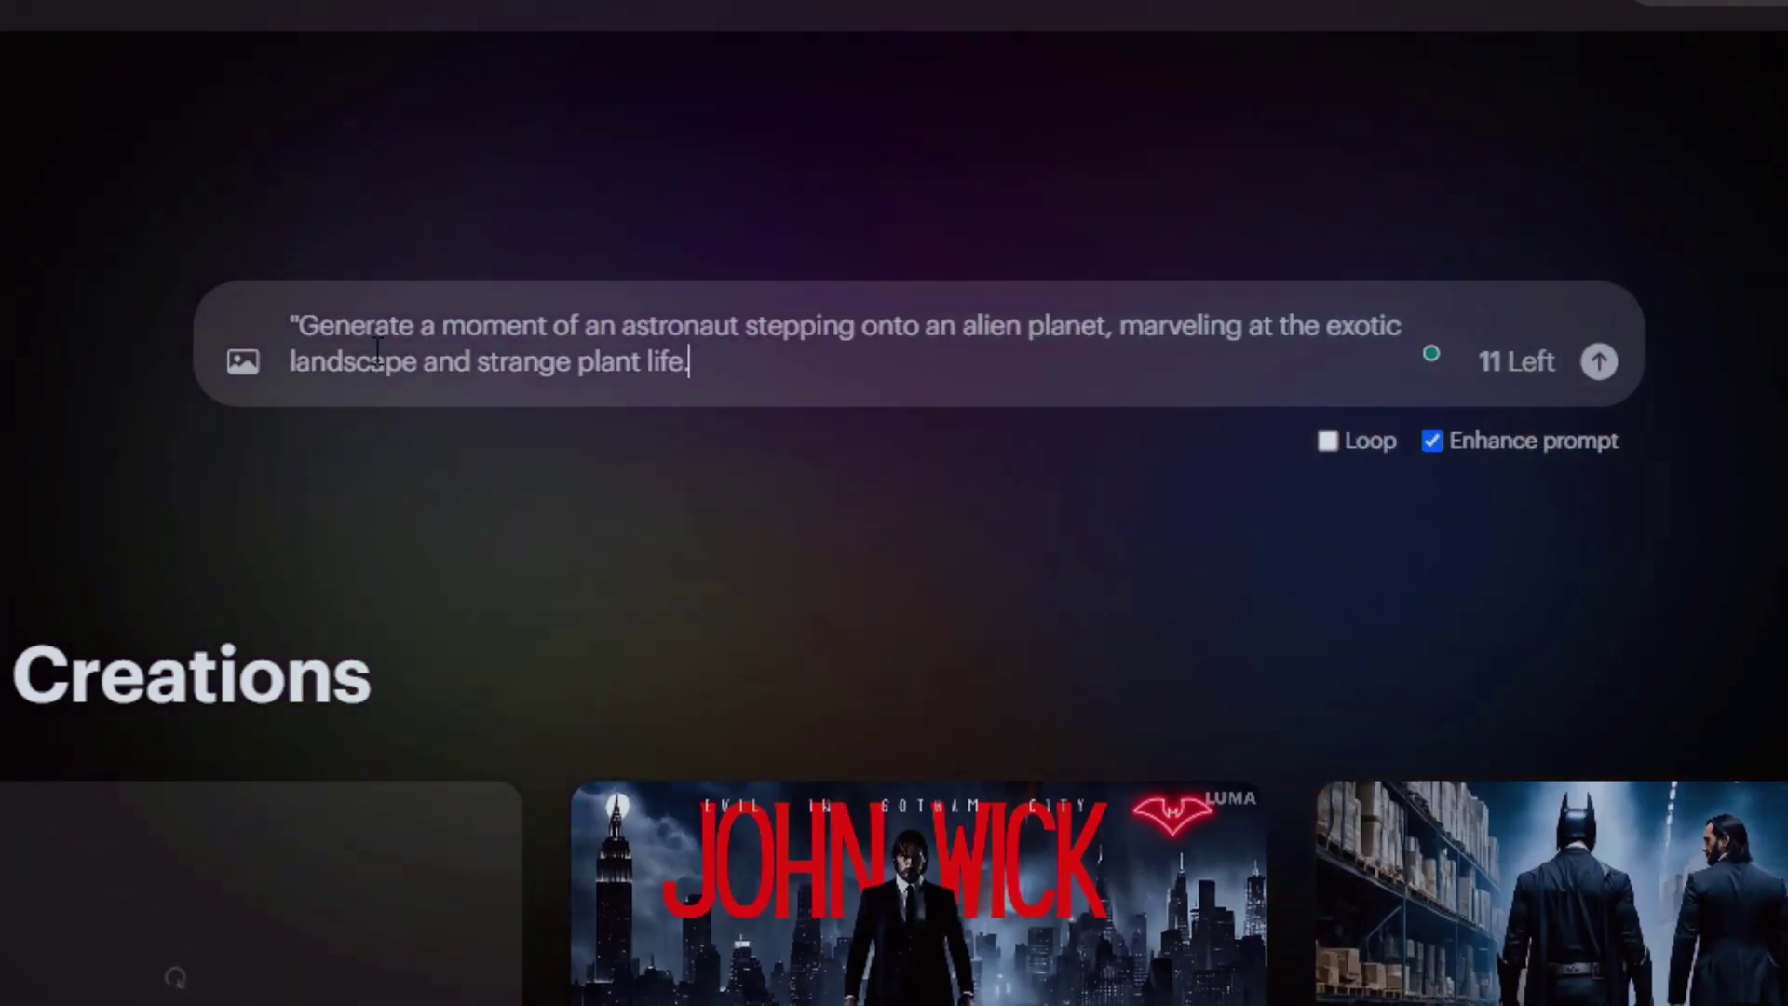
key(Delete)
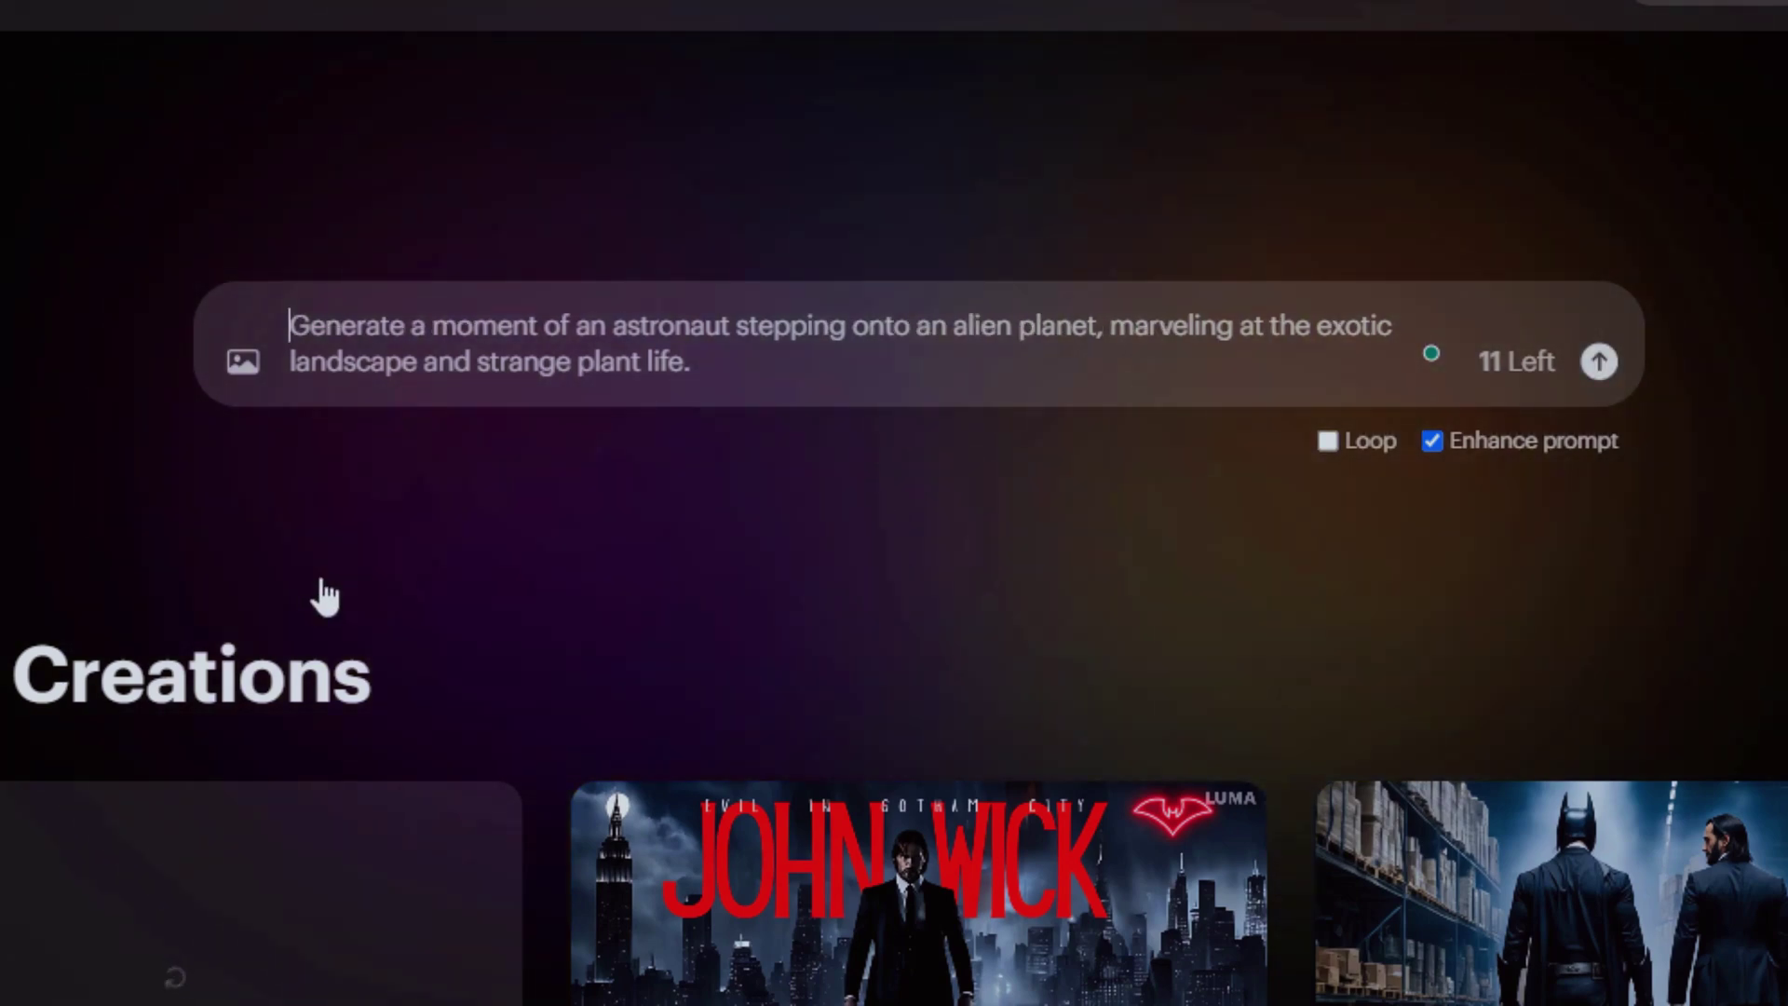
key(Return)
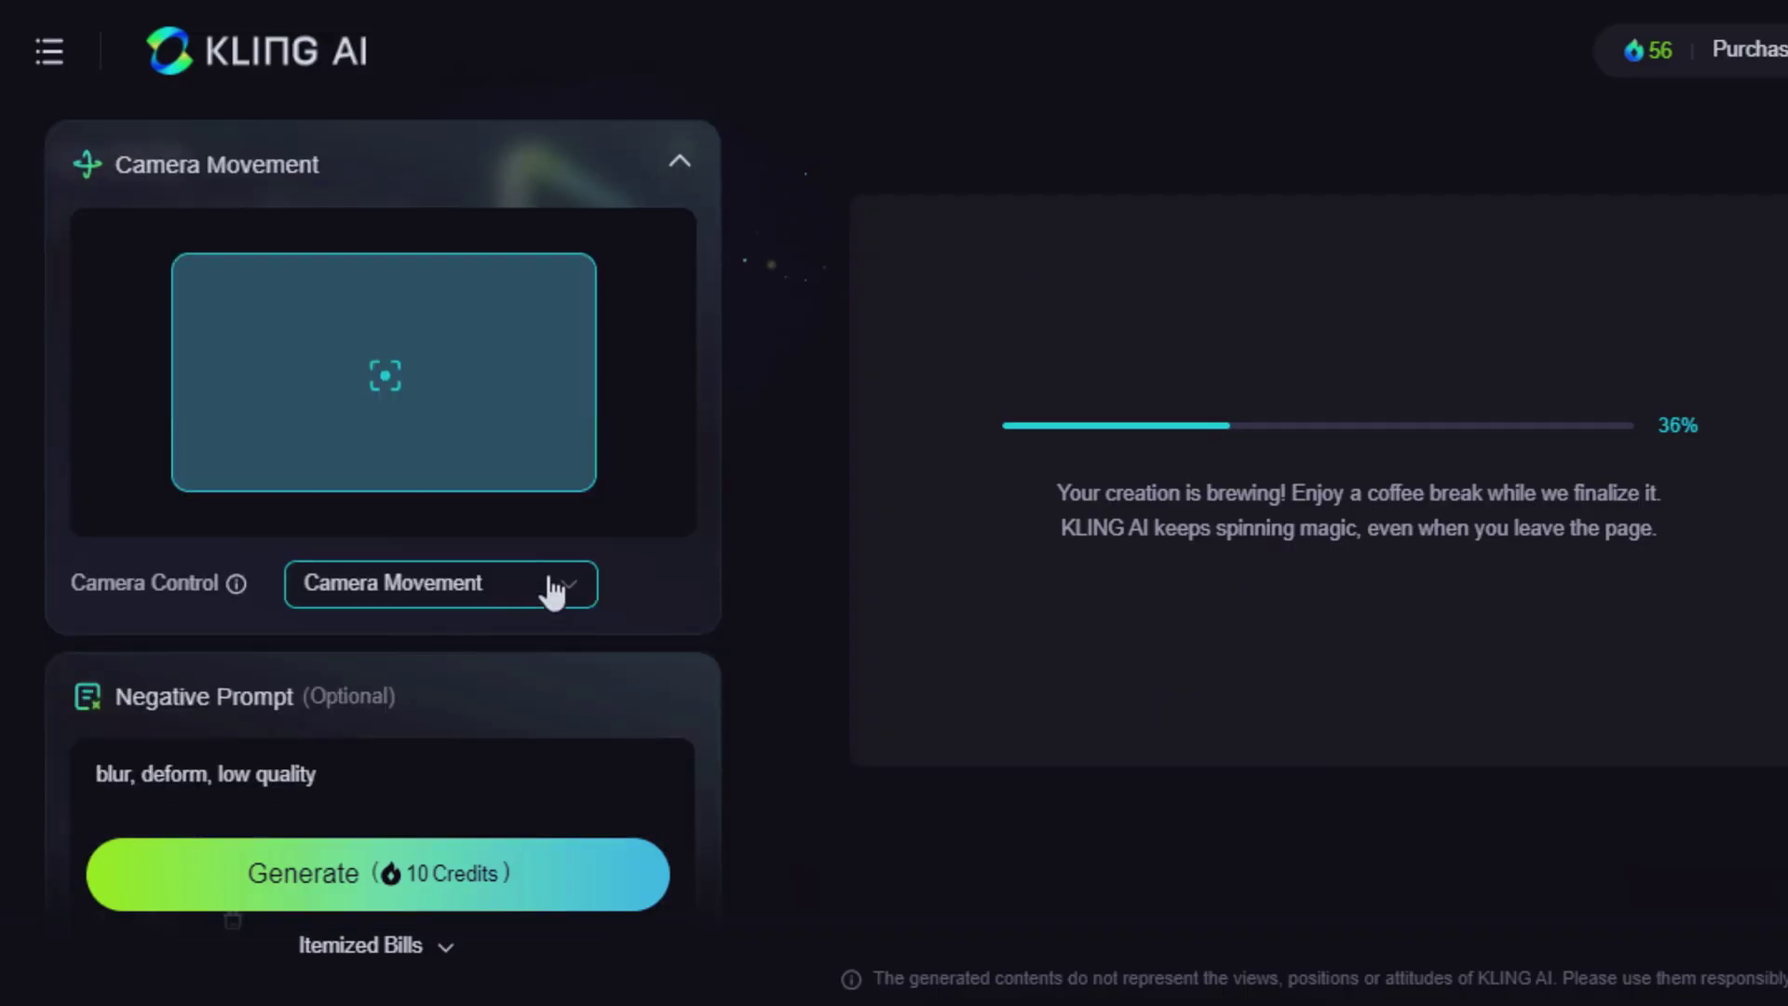
click(662, 591)
Set Kling AI's camera movement to Roll
click(472, 467)
scroll(259, 549, down, 2)
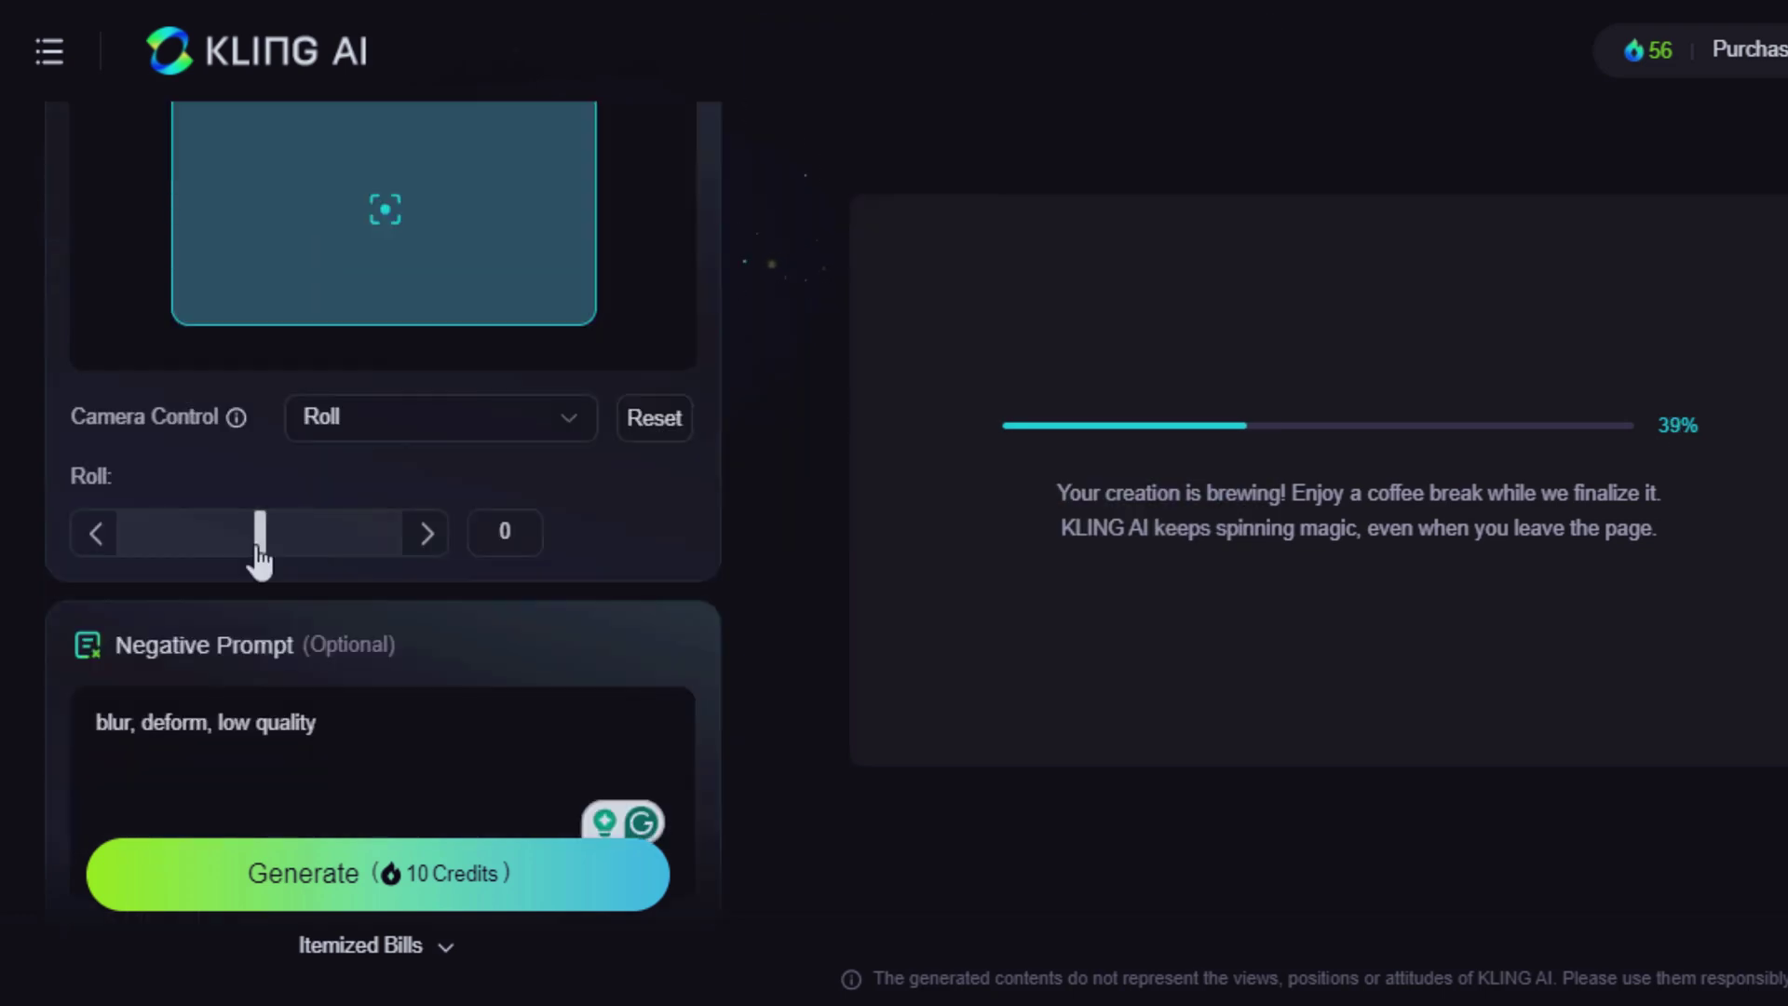
scroll(426, 549, down, 1)
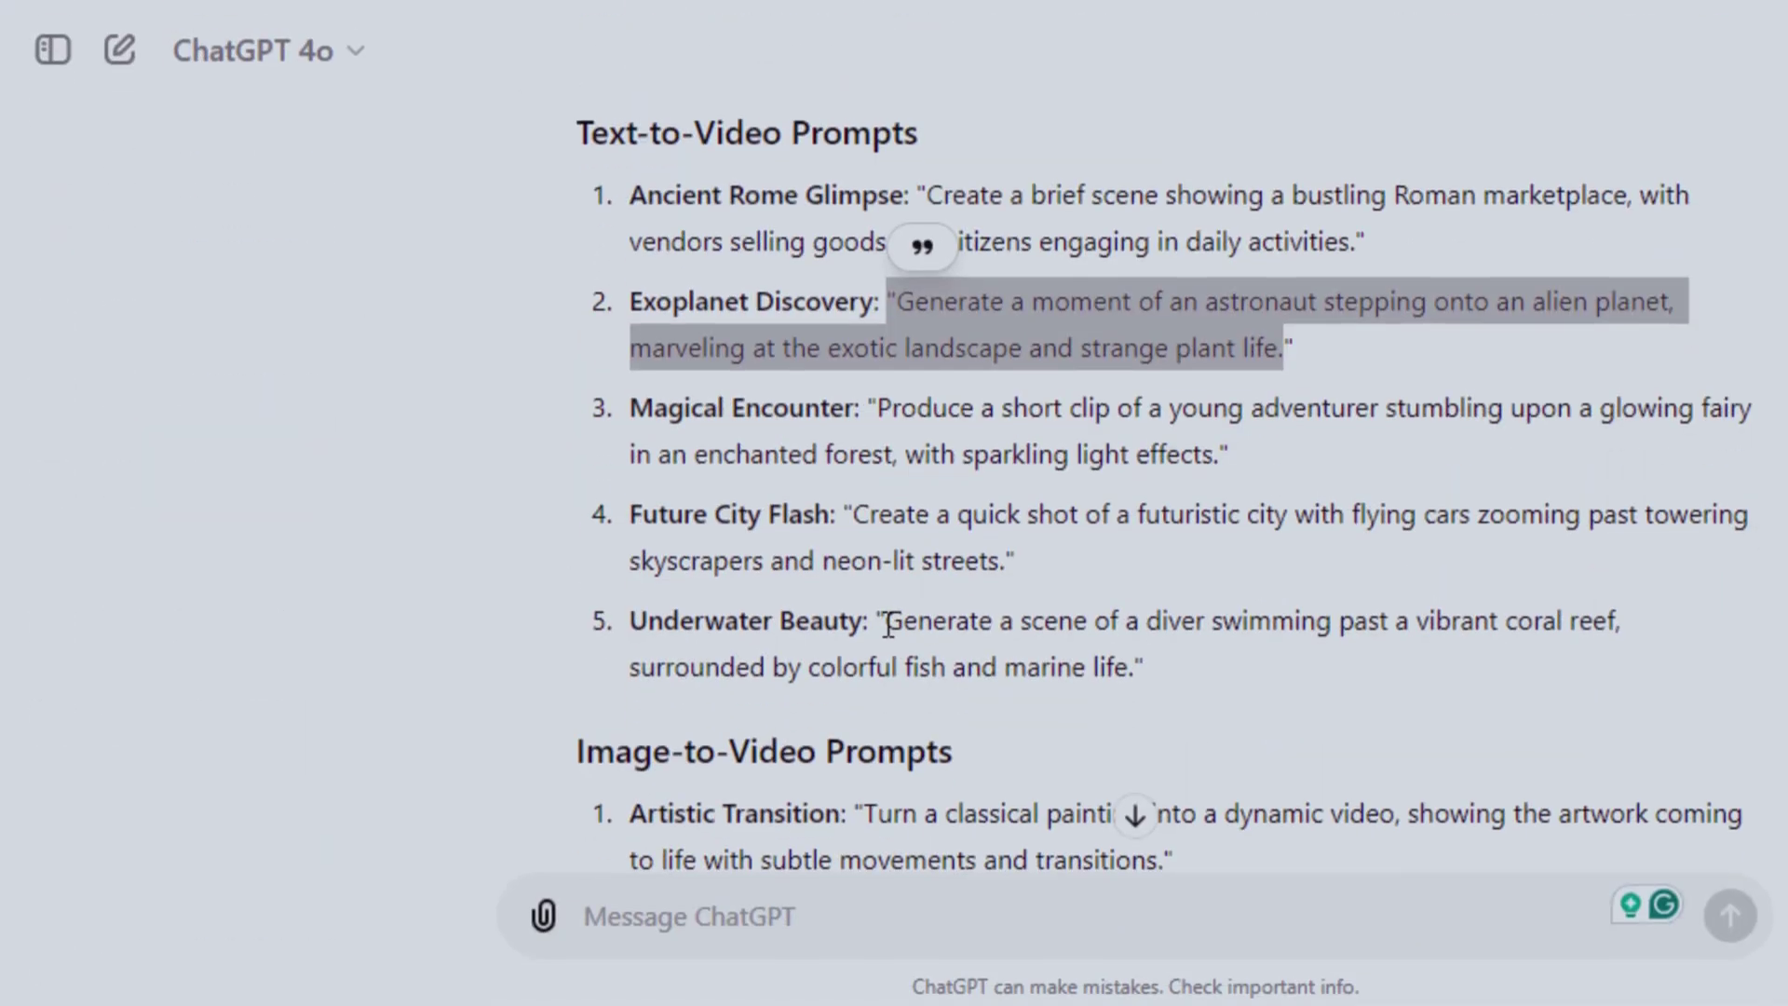
Select the Underwater Beauty prompt text in ChatGPT's list
drag(885, 618, 1136, 647)
click(1139, 669)
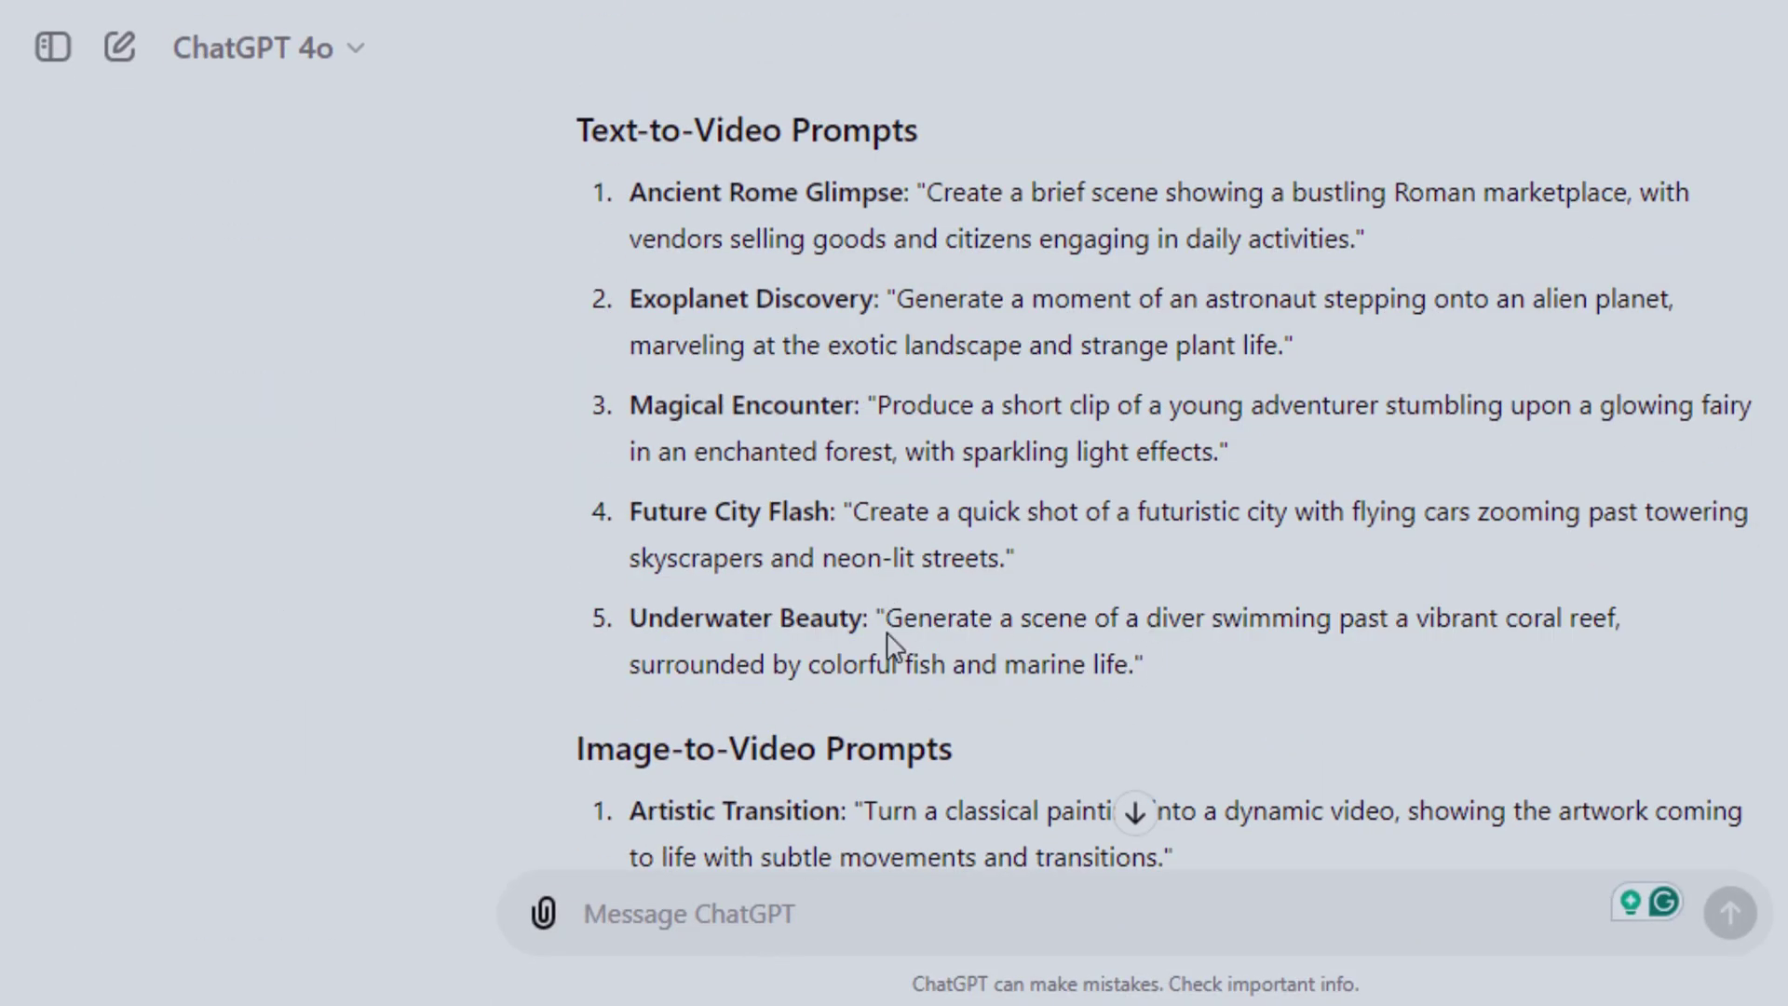
drag(891, 635, 1135, 659)
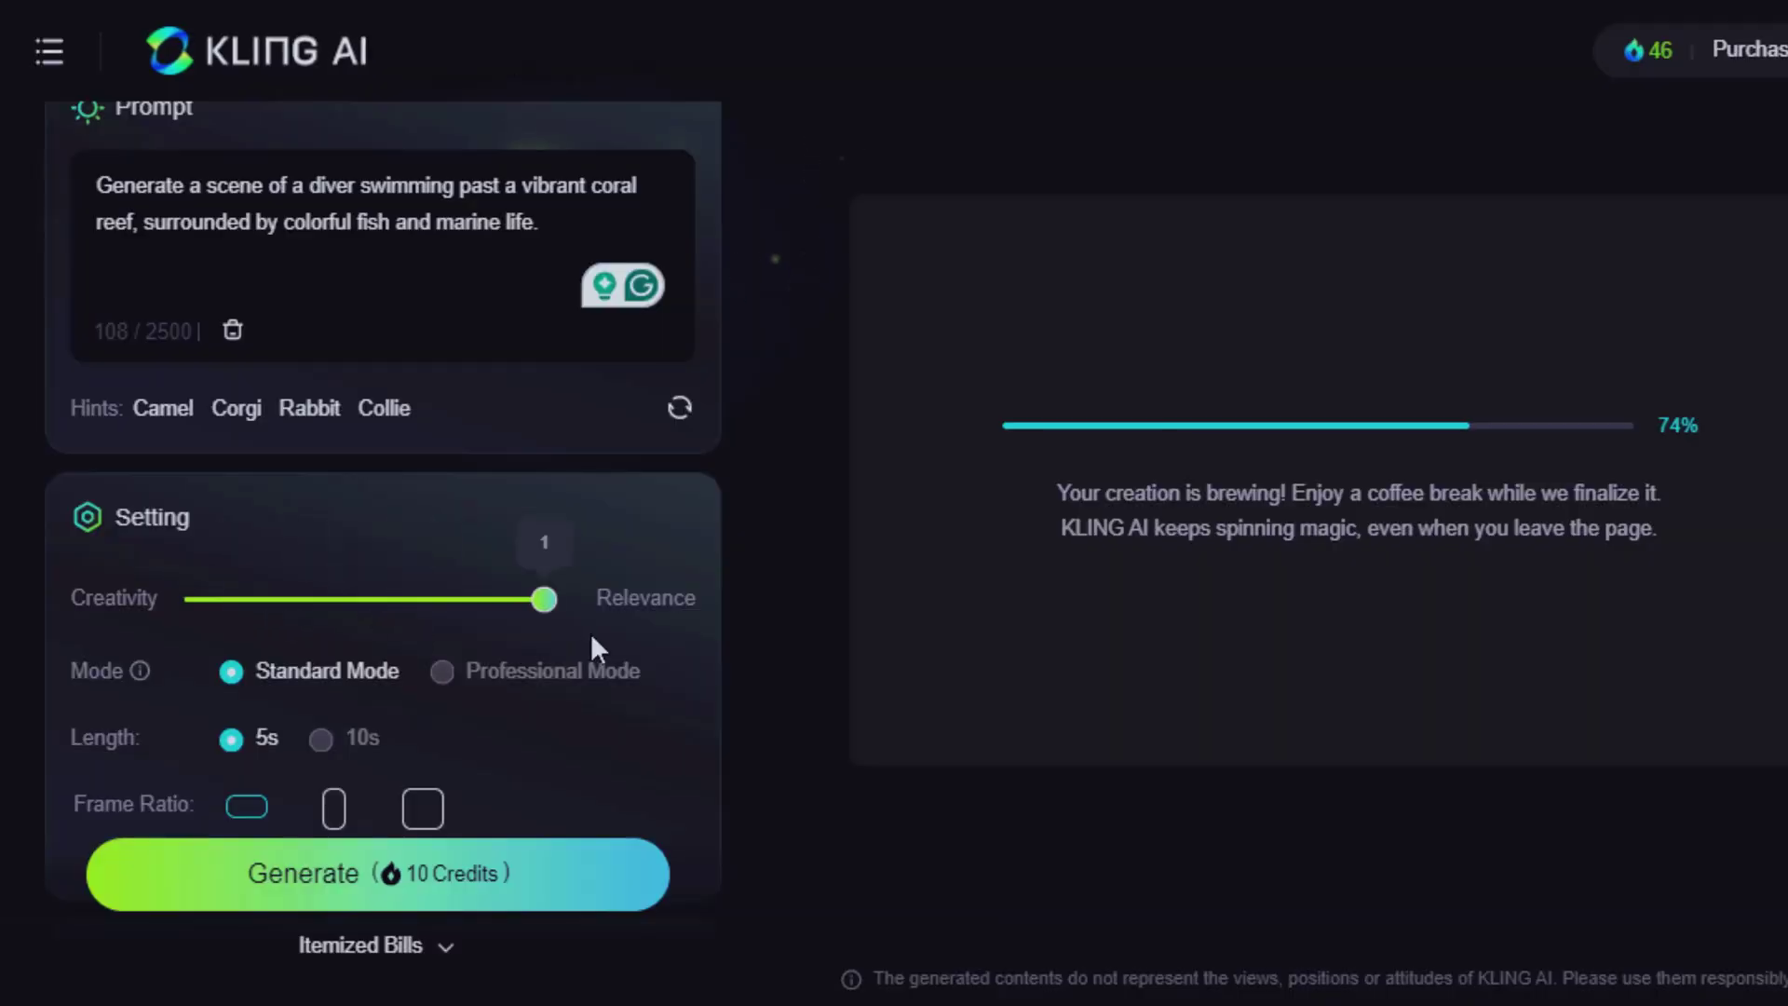
Scroll through the finished Luma video of the diver passing the coral reef and orange fish
scroll(590, 633, down, 10)
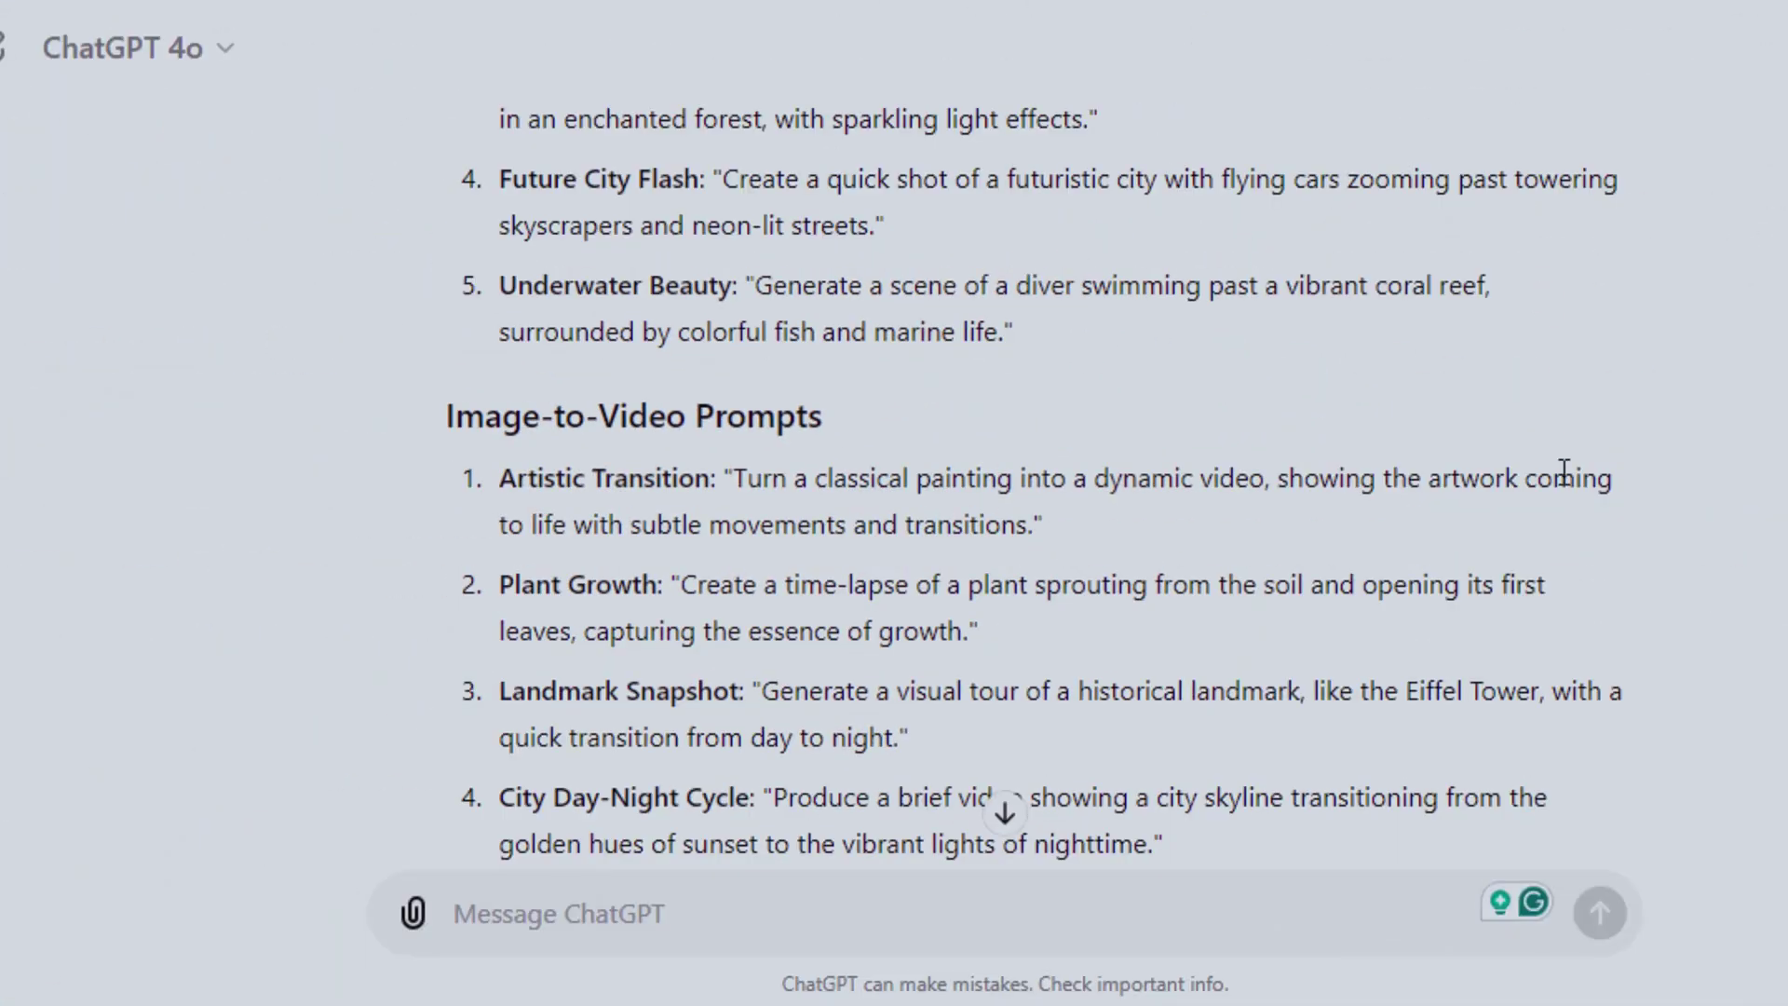
scroll(1558, 468, down, 2)
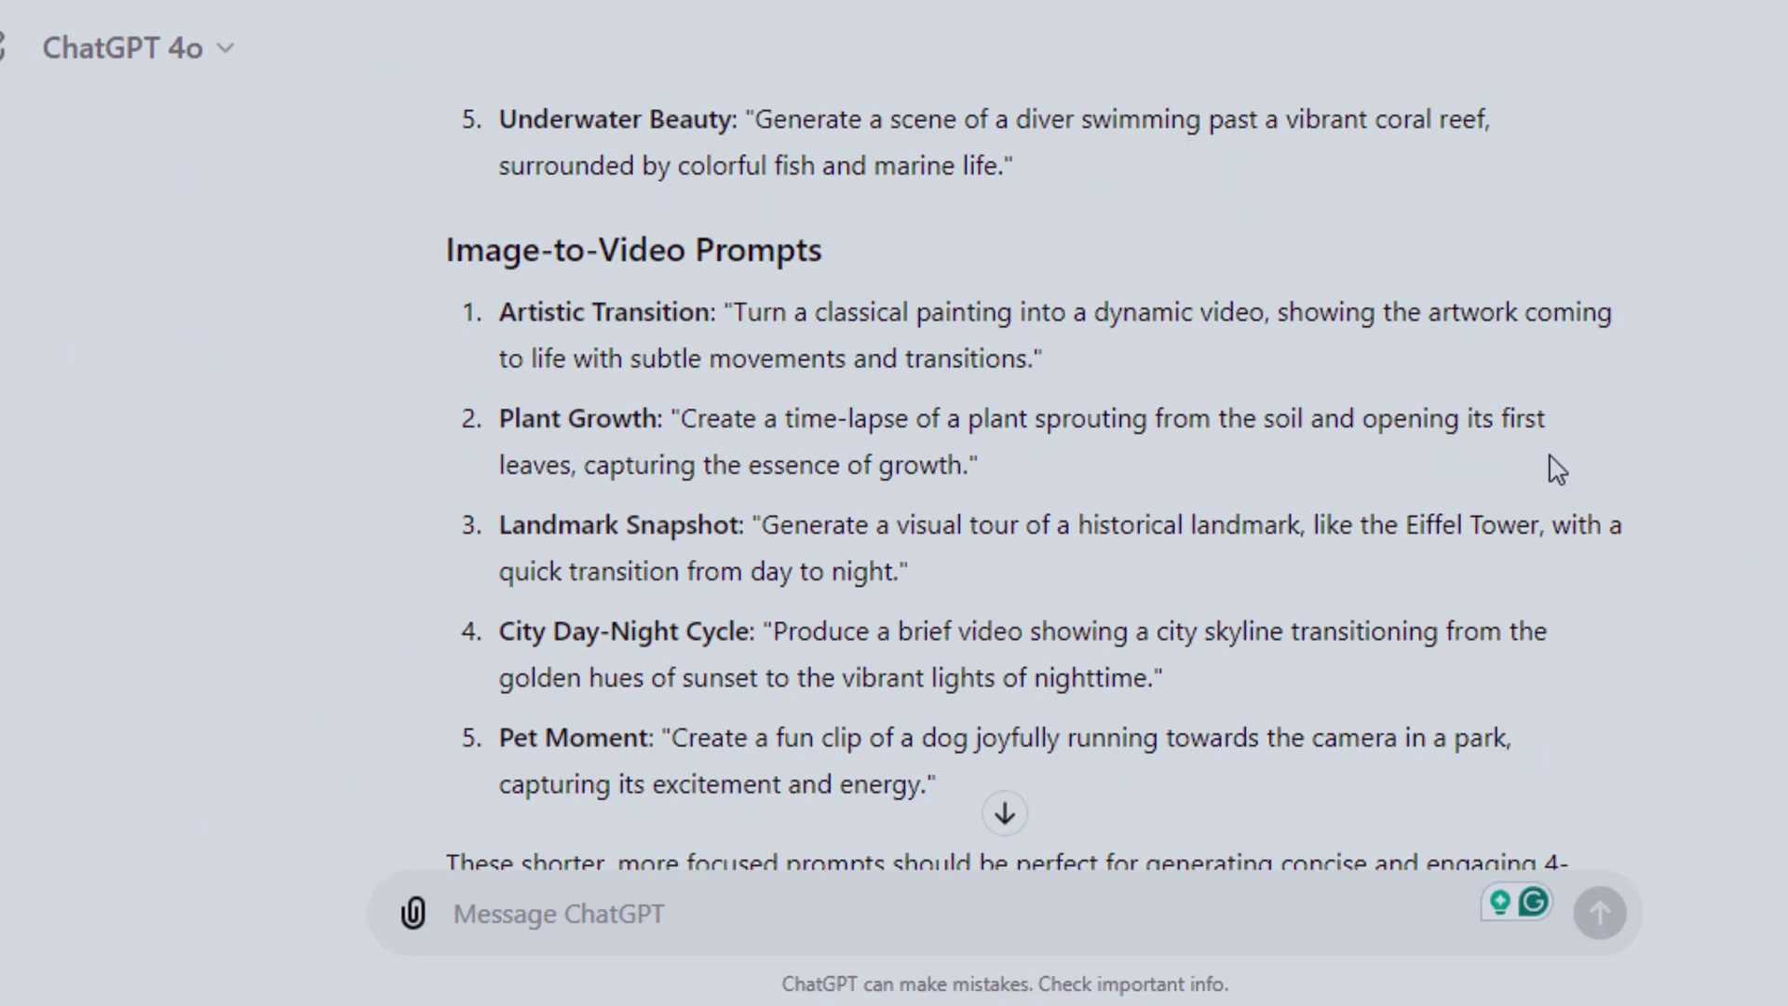
Select the Future City Flash prompt about a futuristic city at dusk in ChatGPT's reply
scroll(1555, 463, down, 2)
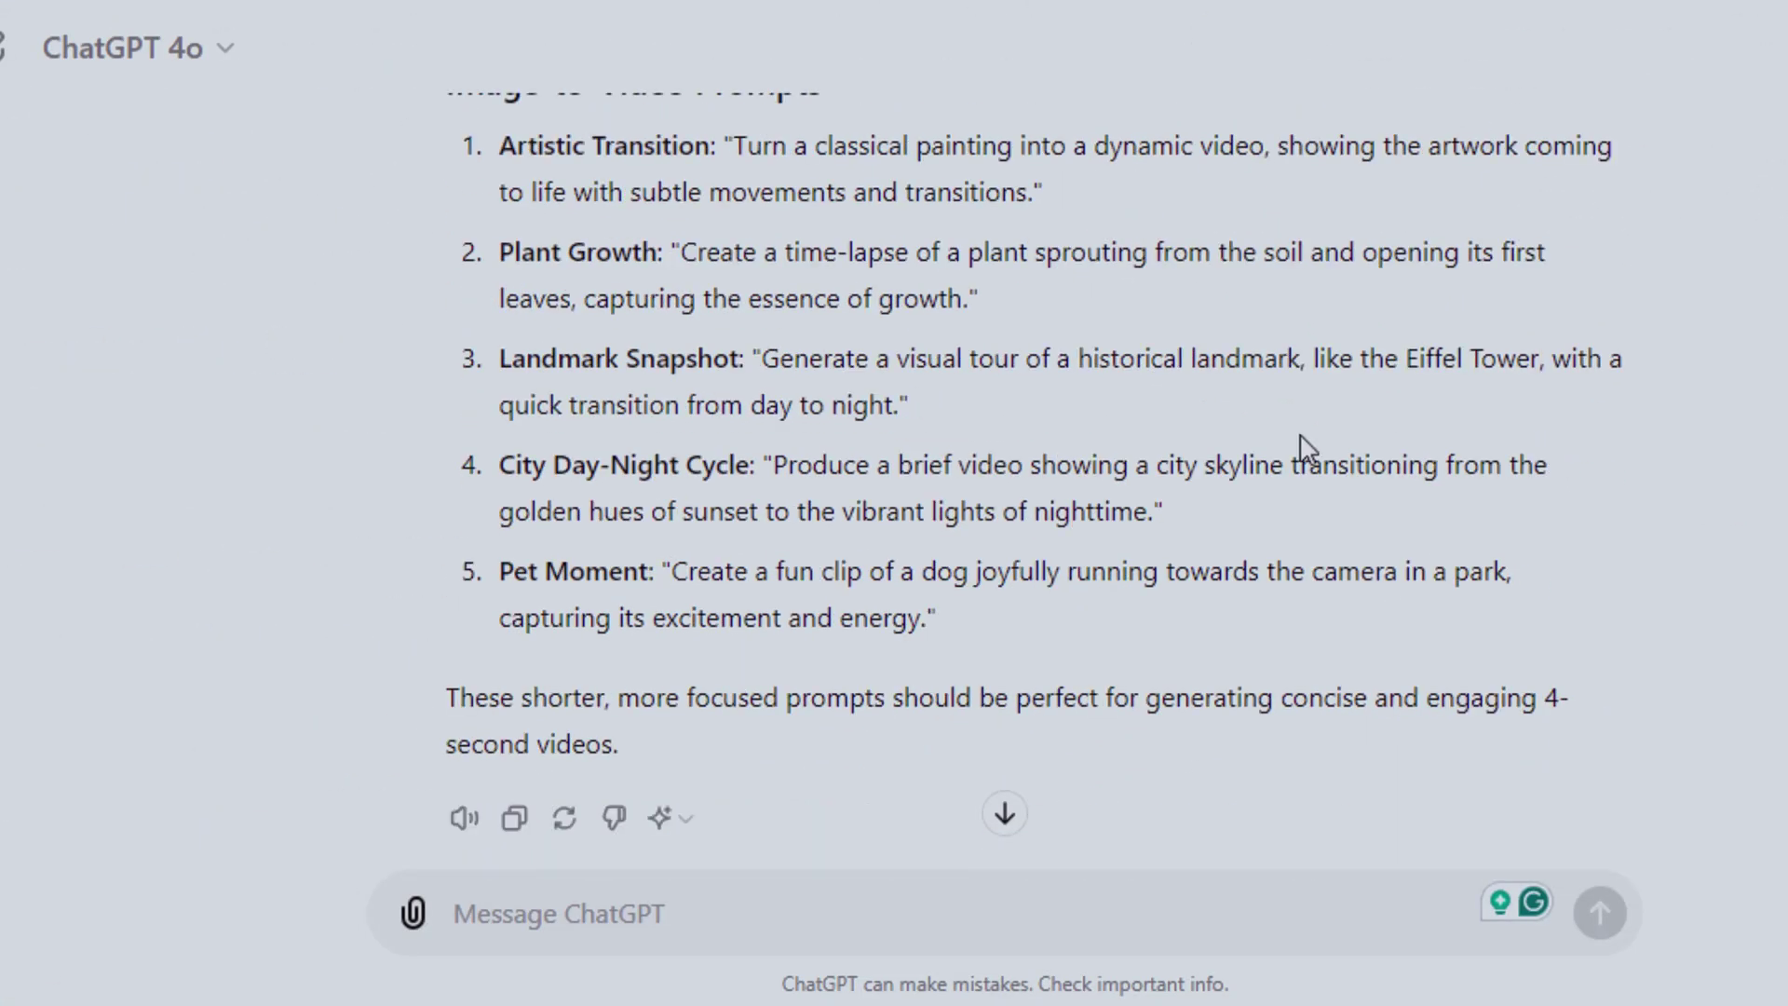
scroll(1304, 447, up, 5)
drag(767, 366, 850, 378)
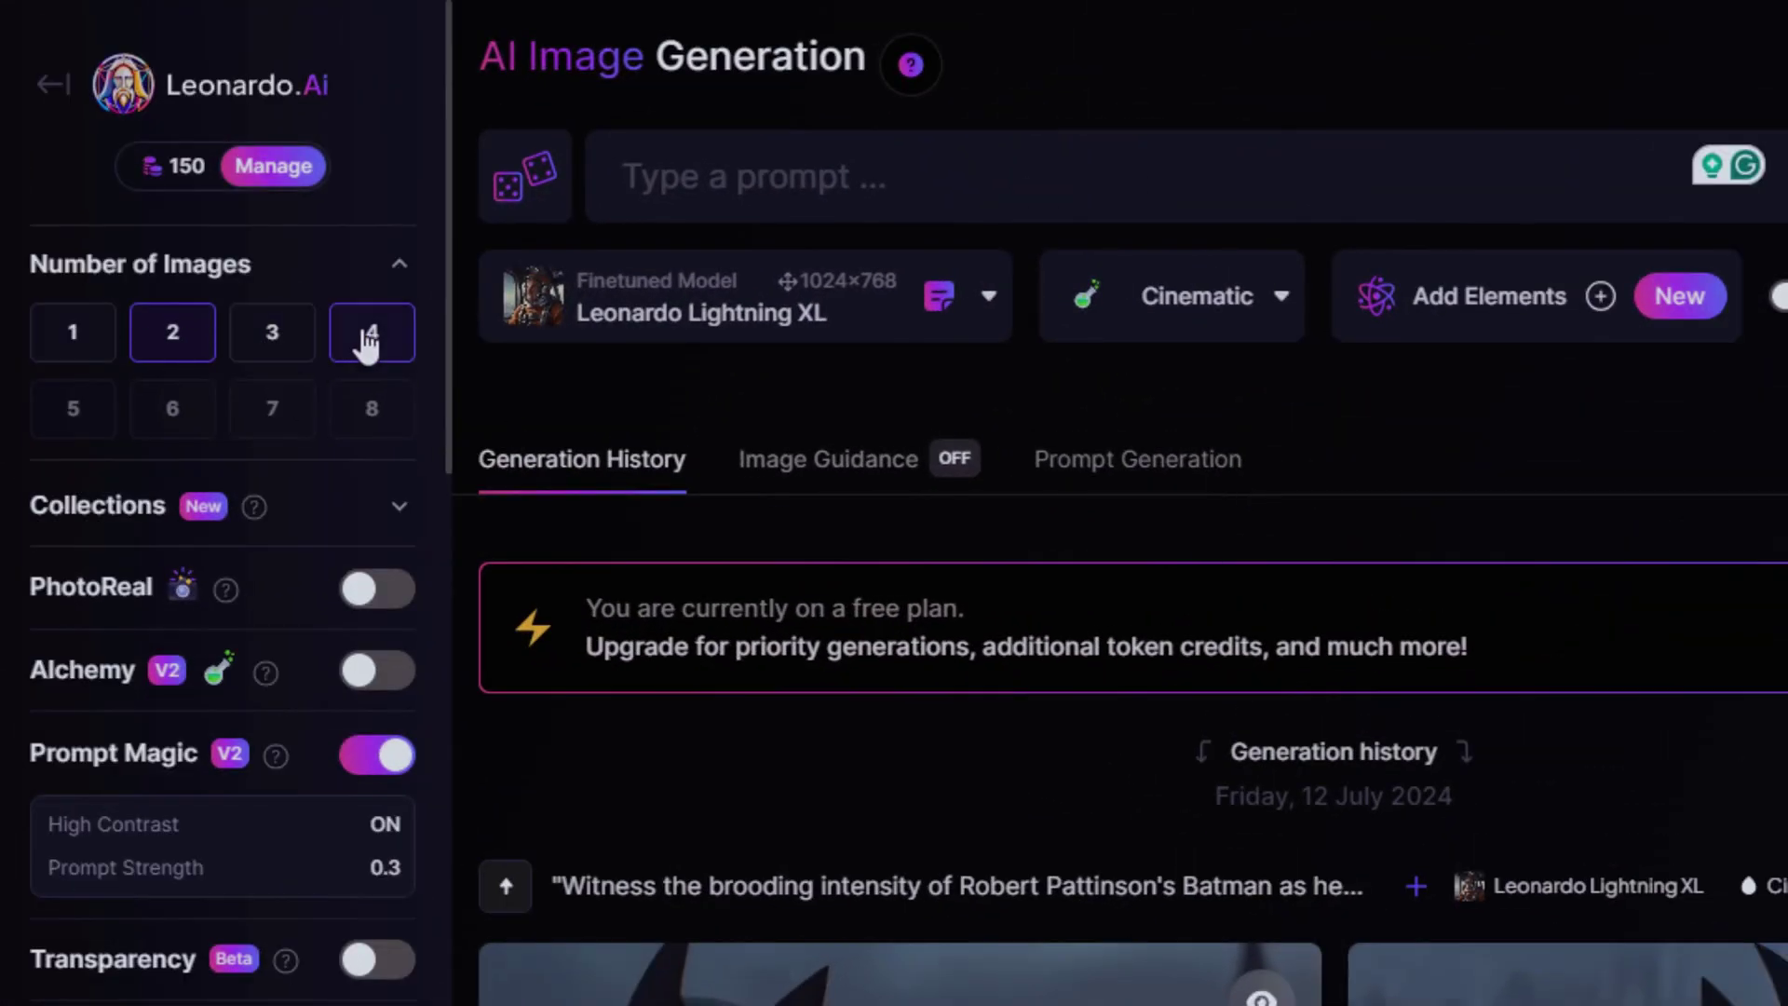
Open Prompt Generation and add the negative prompt 'blur, low quality, deform'
scroll(240, 526, down, 9)
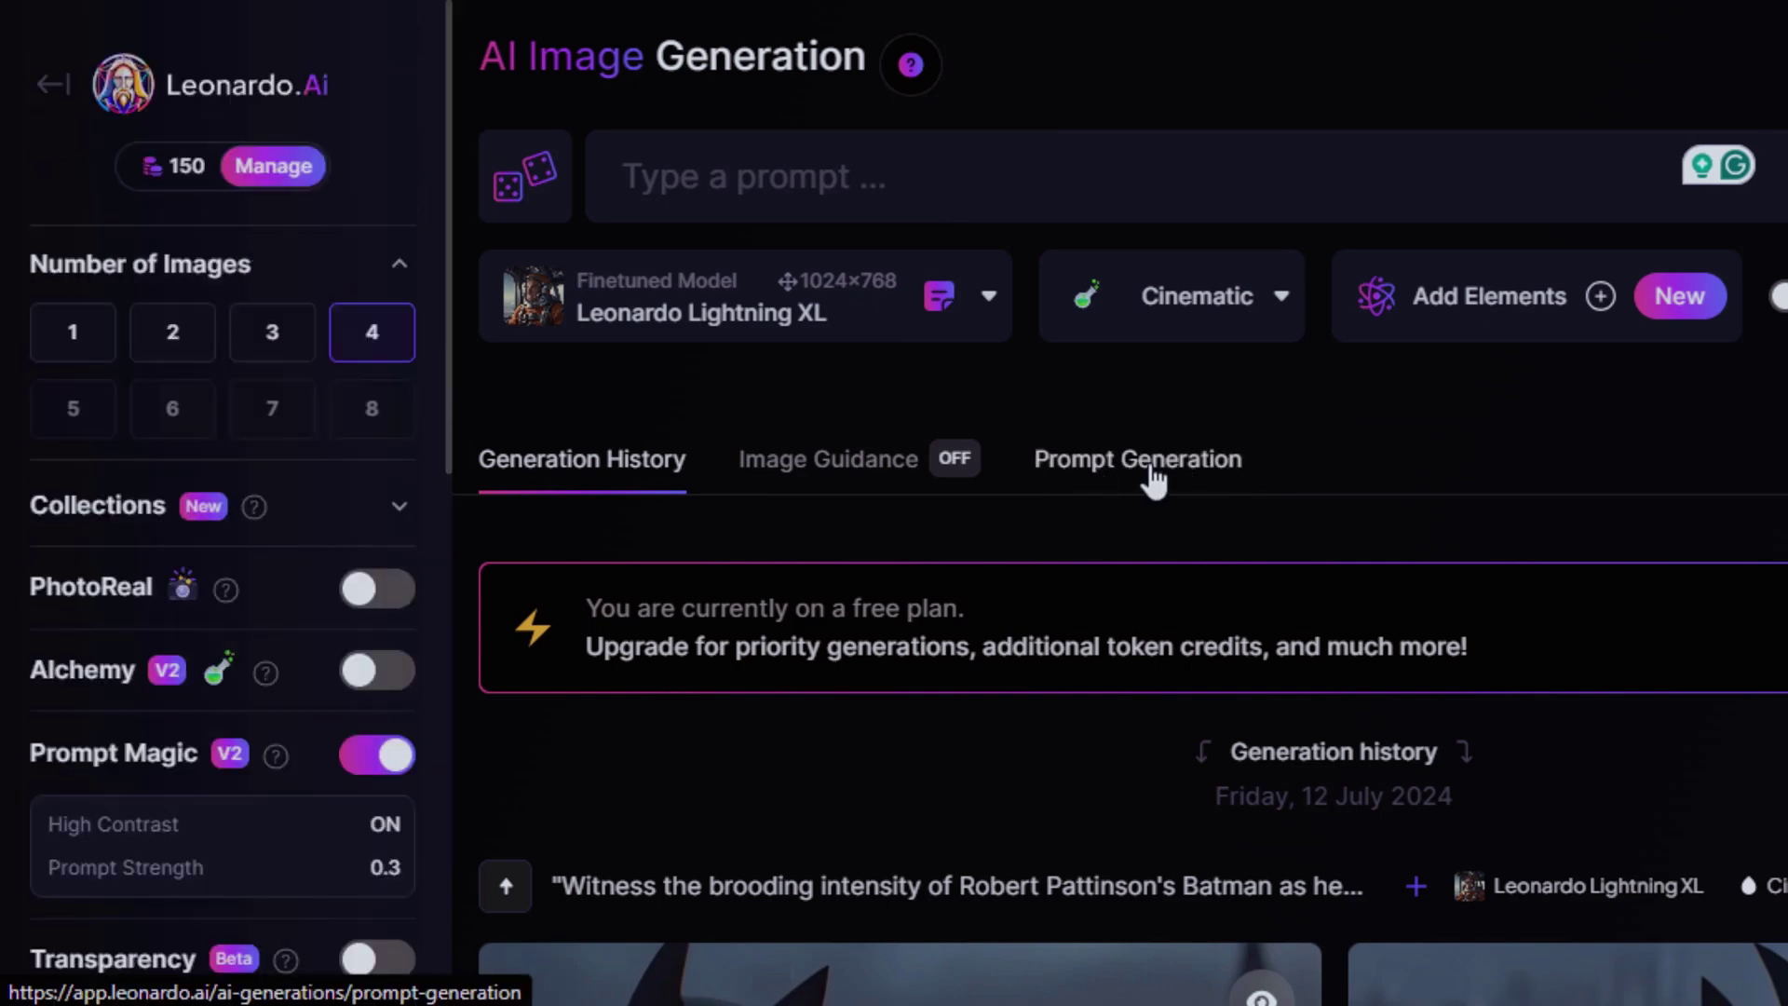
click(1159, 475)
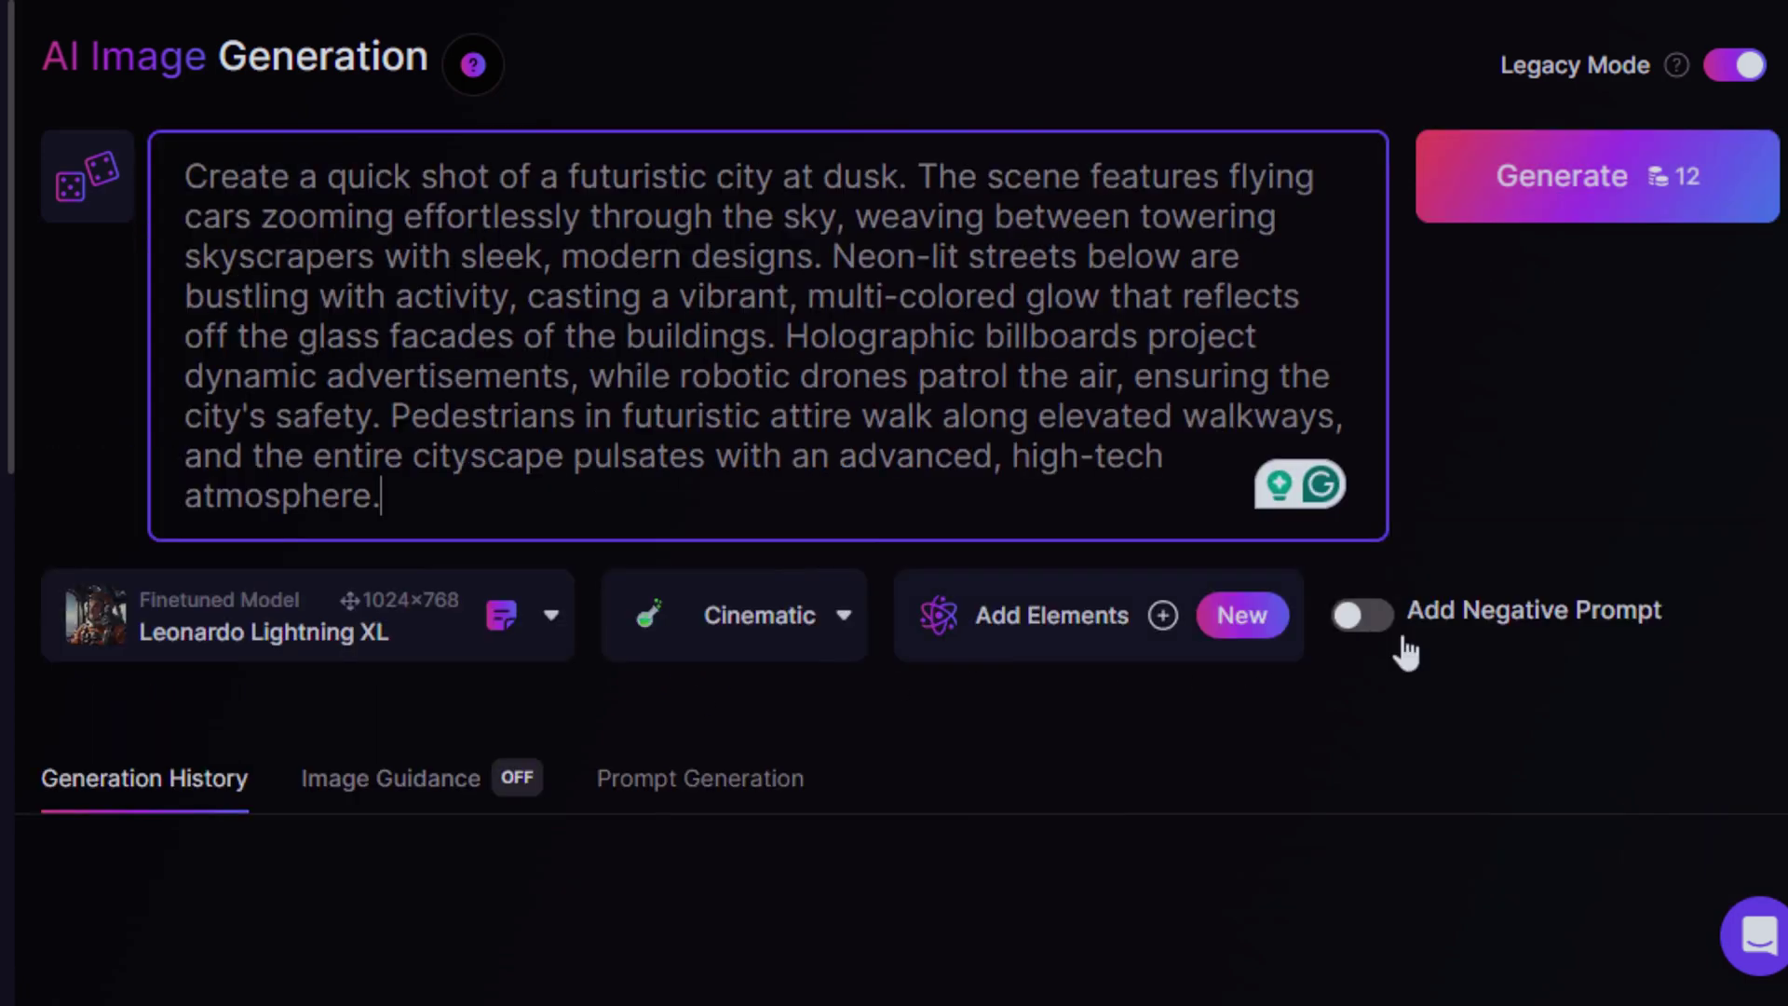
click(1405, 652)
click(490, 628)
text(blur, low quality, deform)
Choose Leonardo Diffusion XL as the generation model
scroll(490, 628, down, 2)
click(493, 601)
click(200, 427)
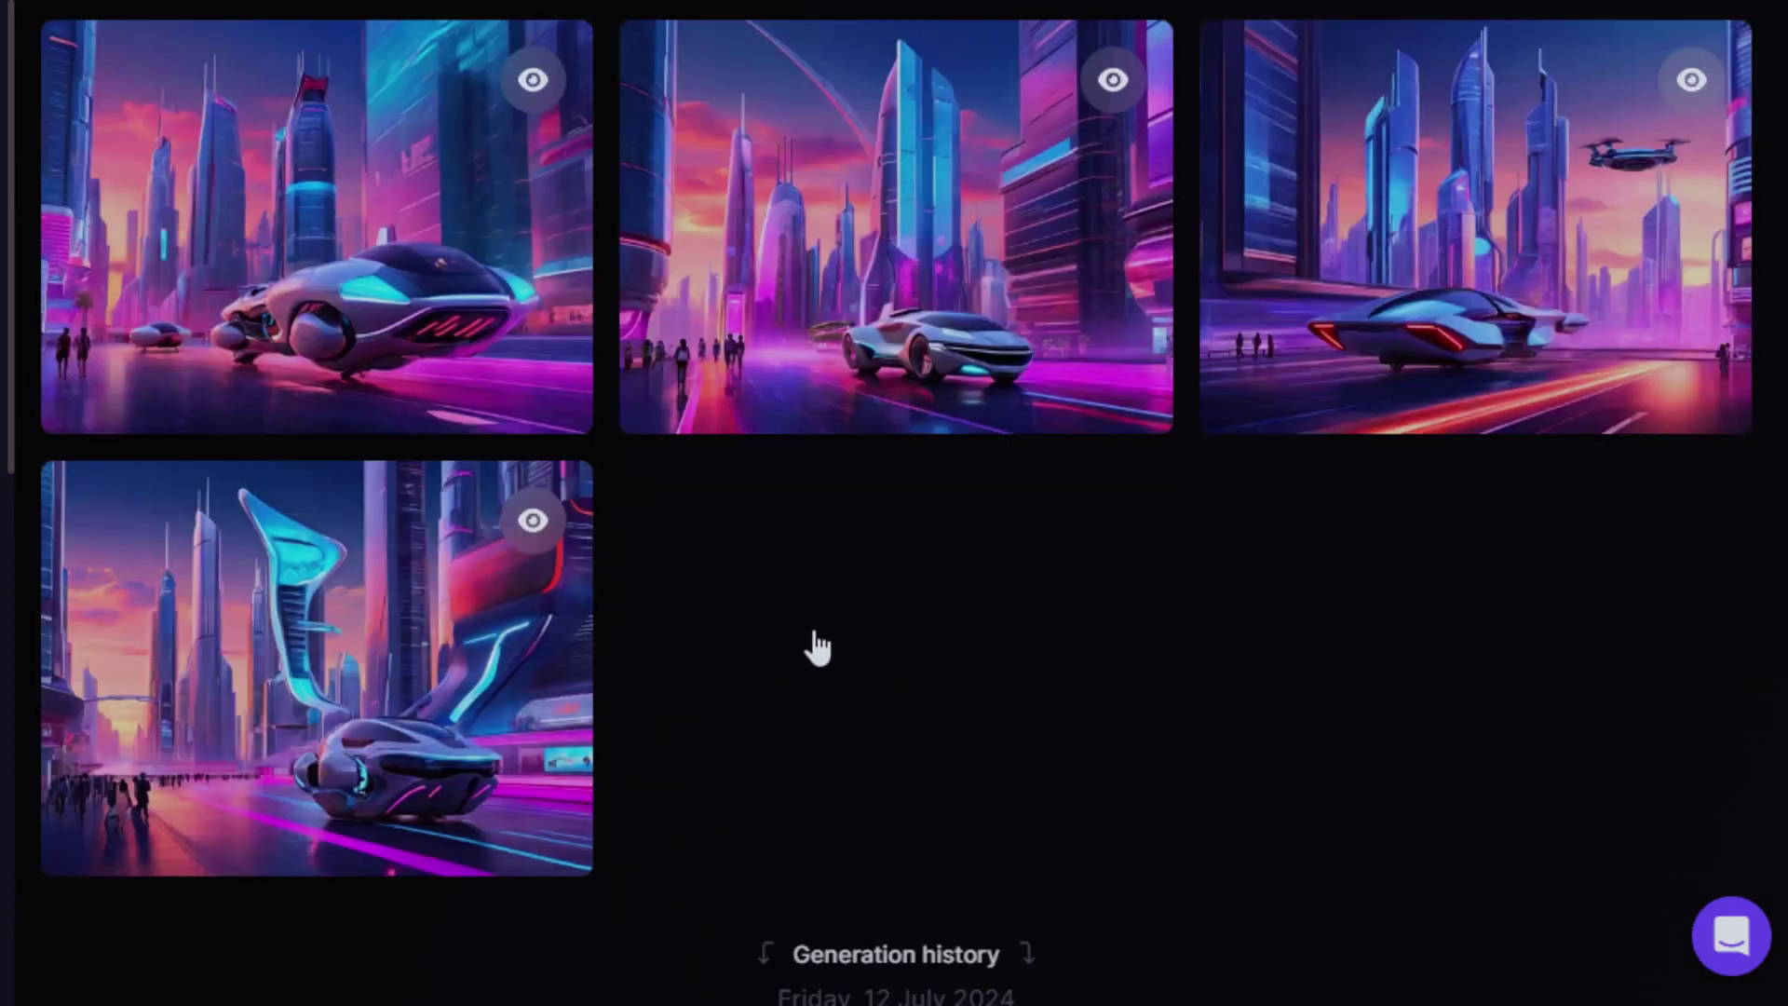
Step through the four futuristic city images in the enlarged view, then close it
mouse_move(351, 251)
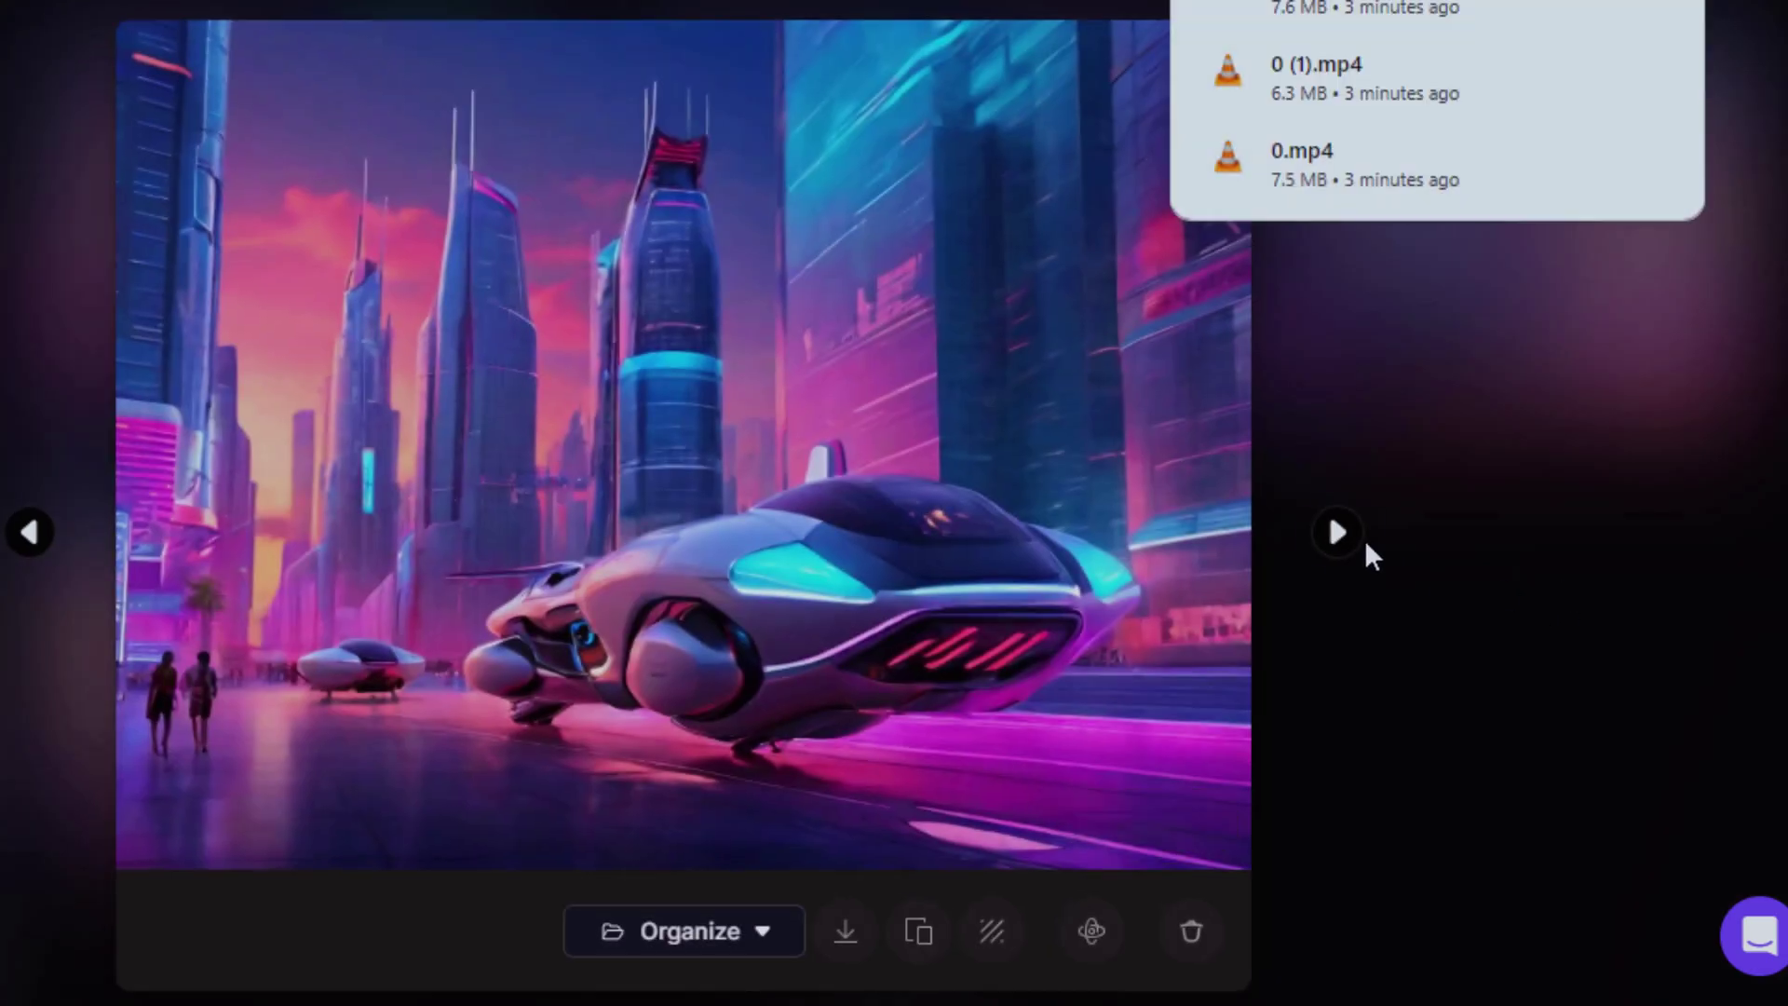
click(1338, 531)
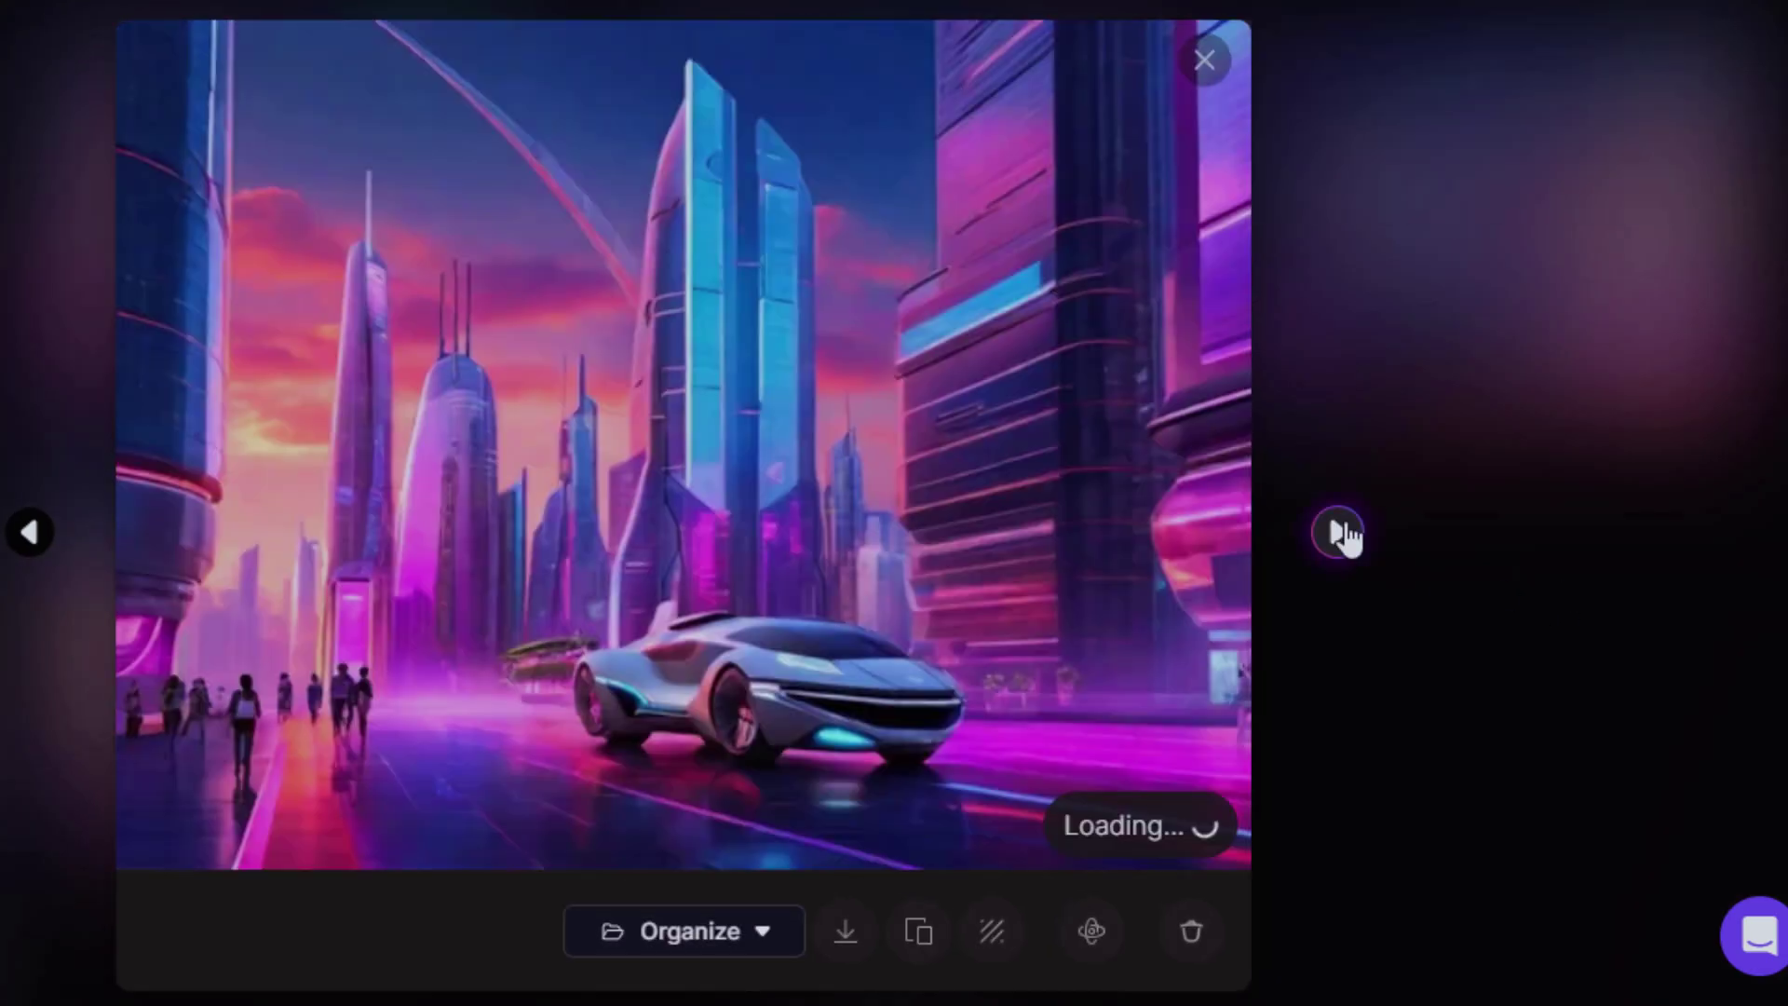
click(1338, 531)
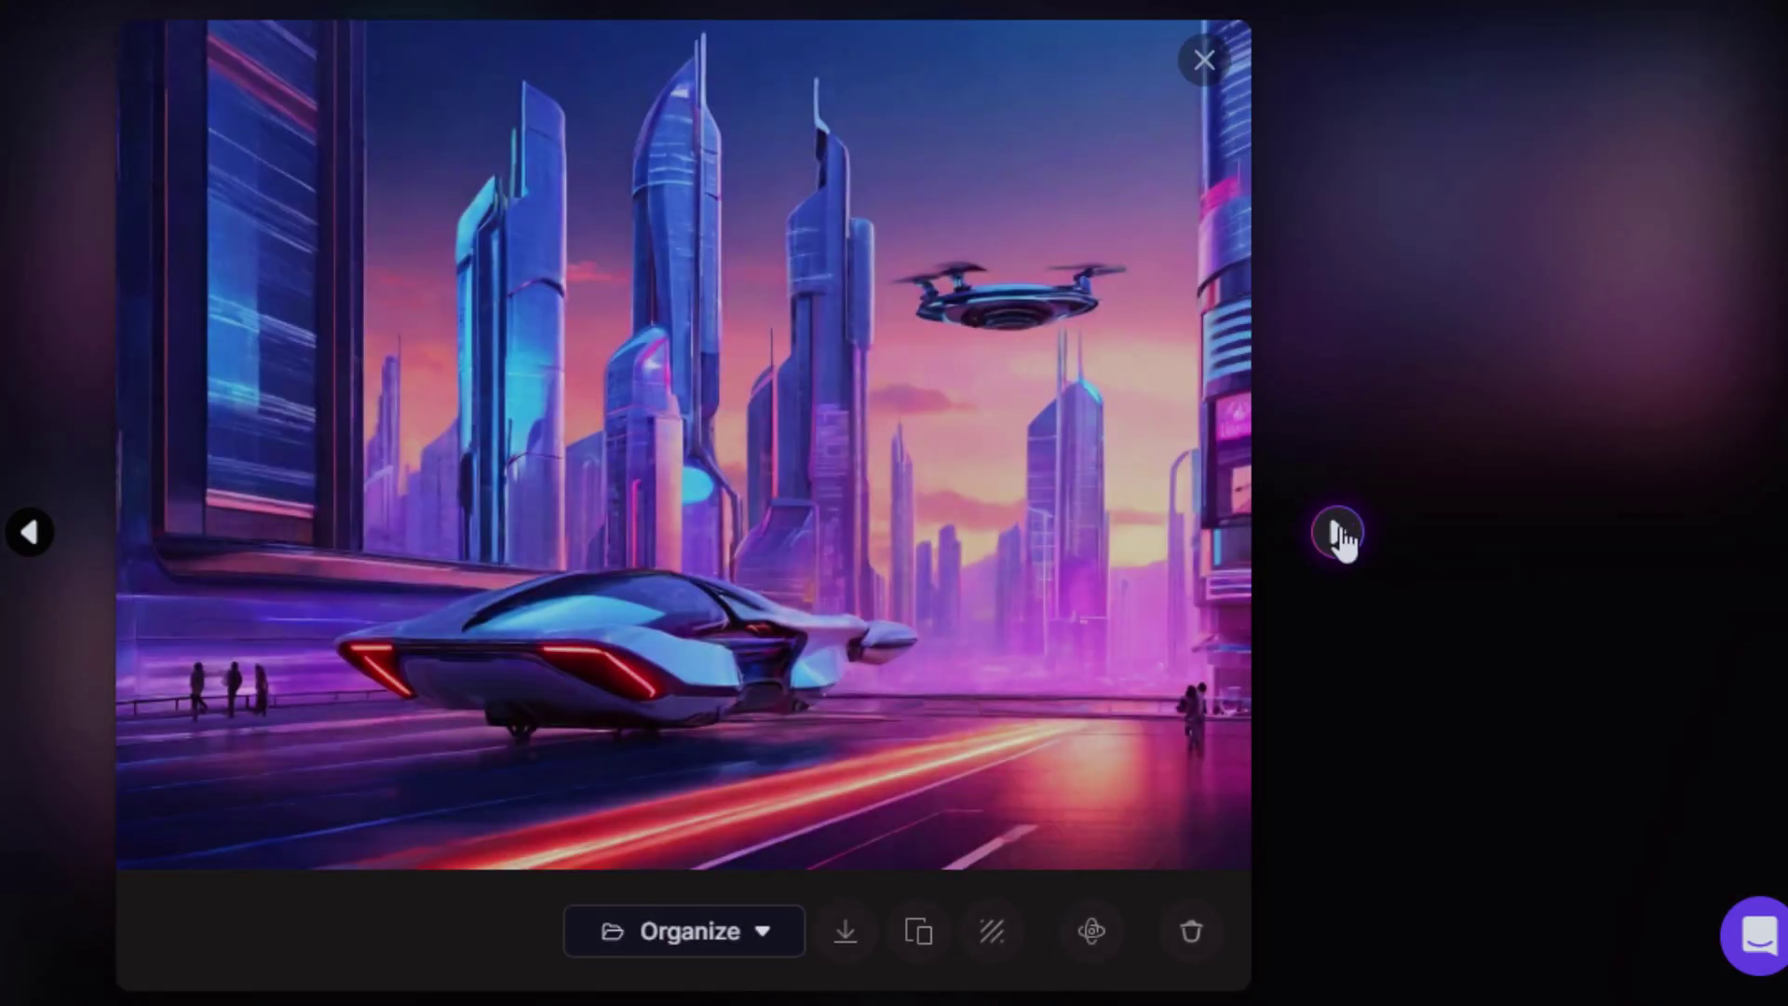
click(1337, 530)
click(1337, 531)
click(1338, 531)
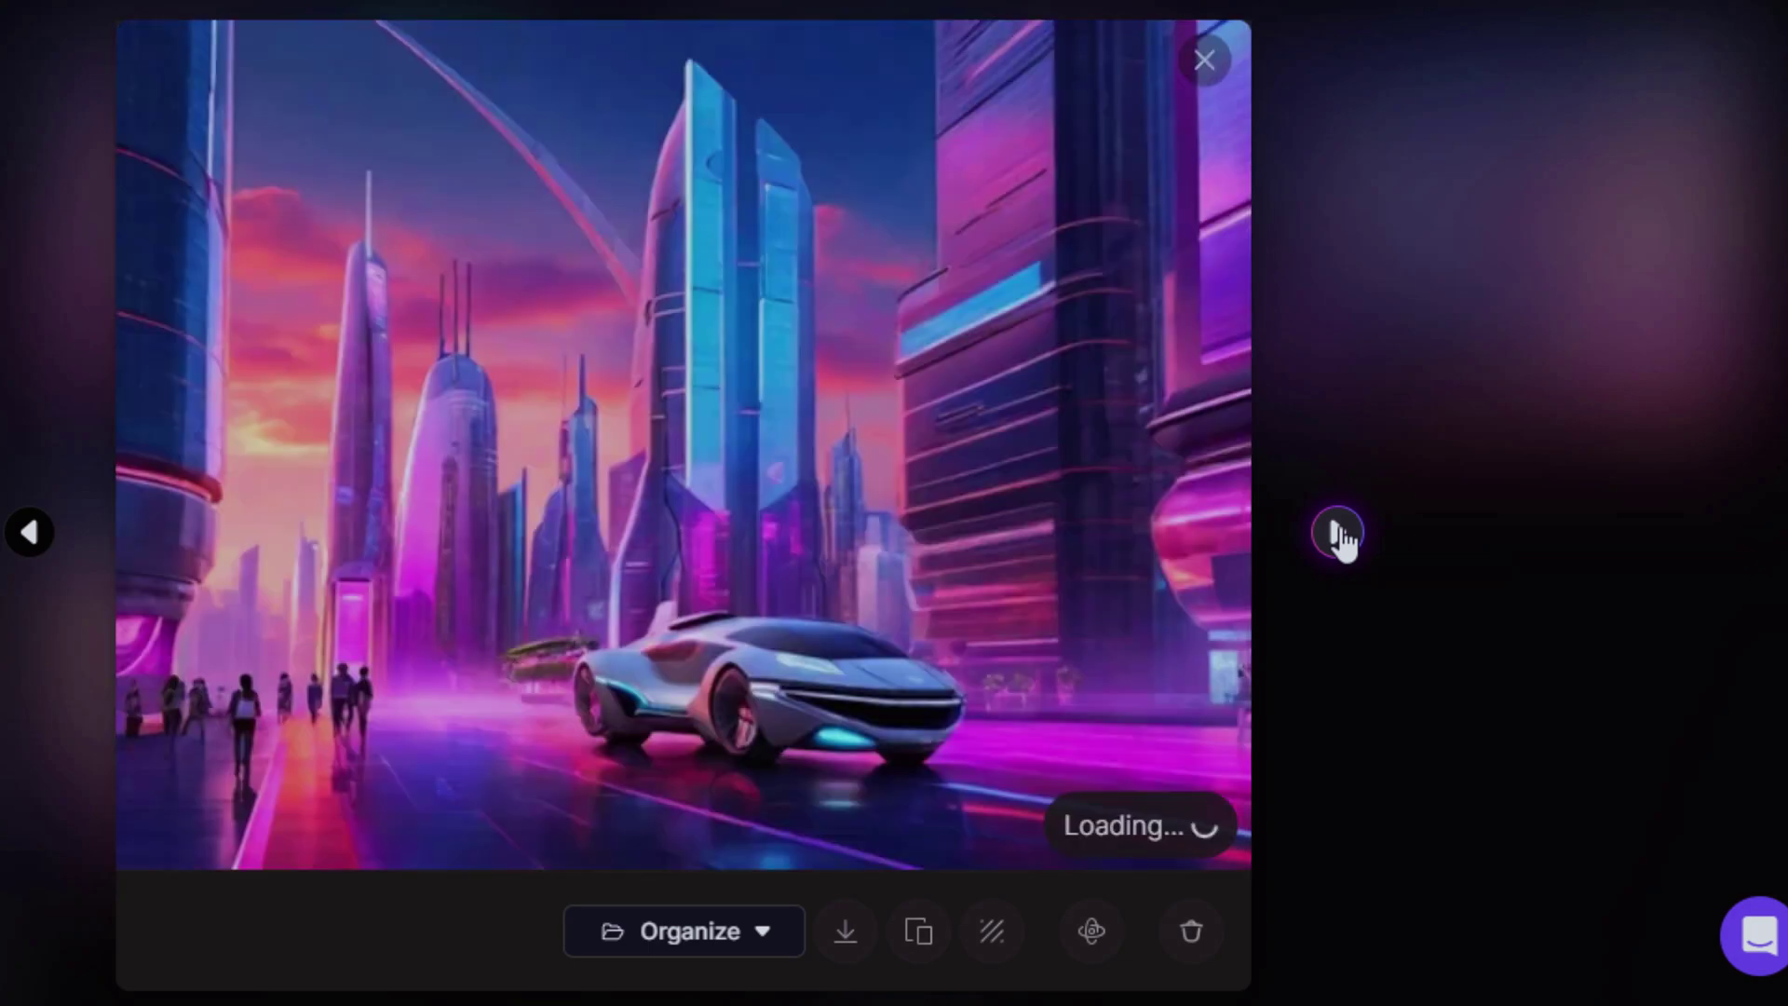
click(1355, 413)
Download the fourth futuristic city image
scroll(260, 660, up, 3)
scroll(799, 548, down, 1)
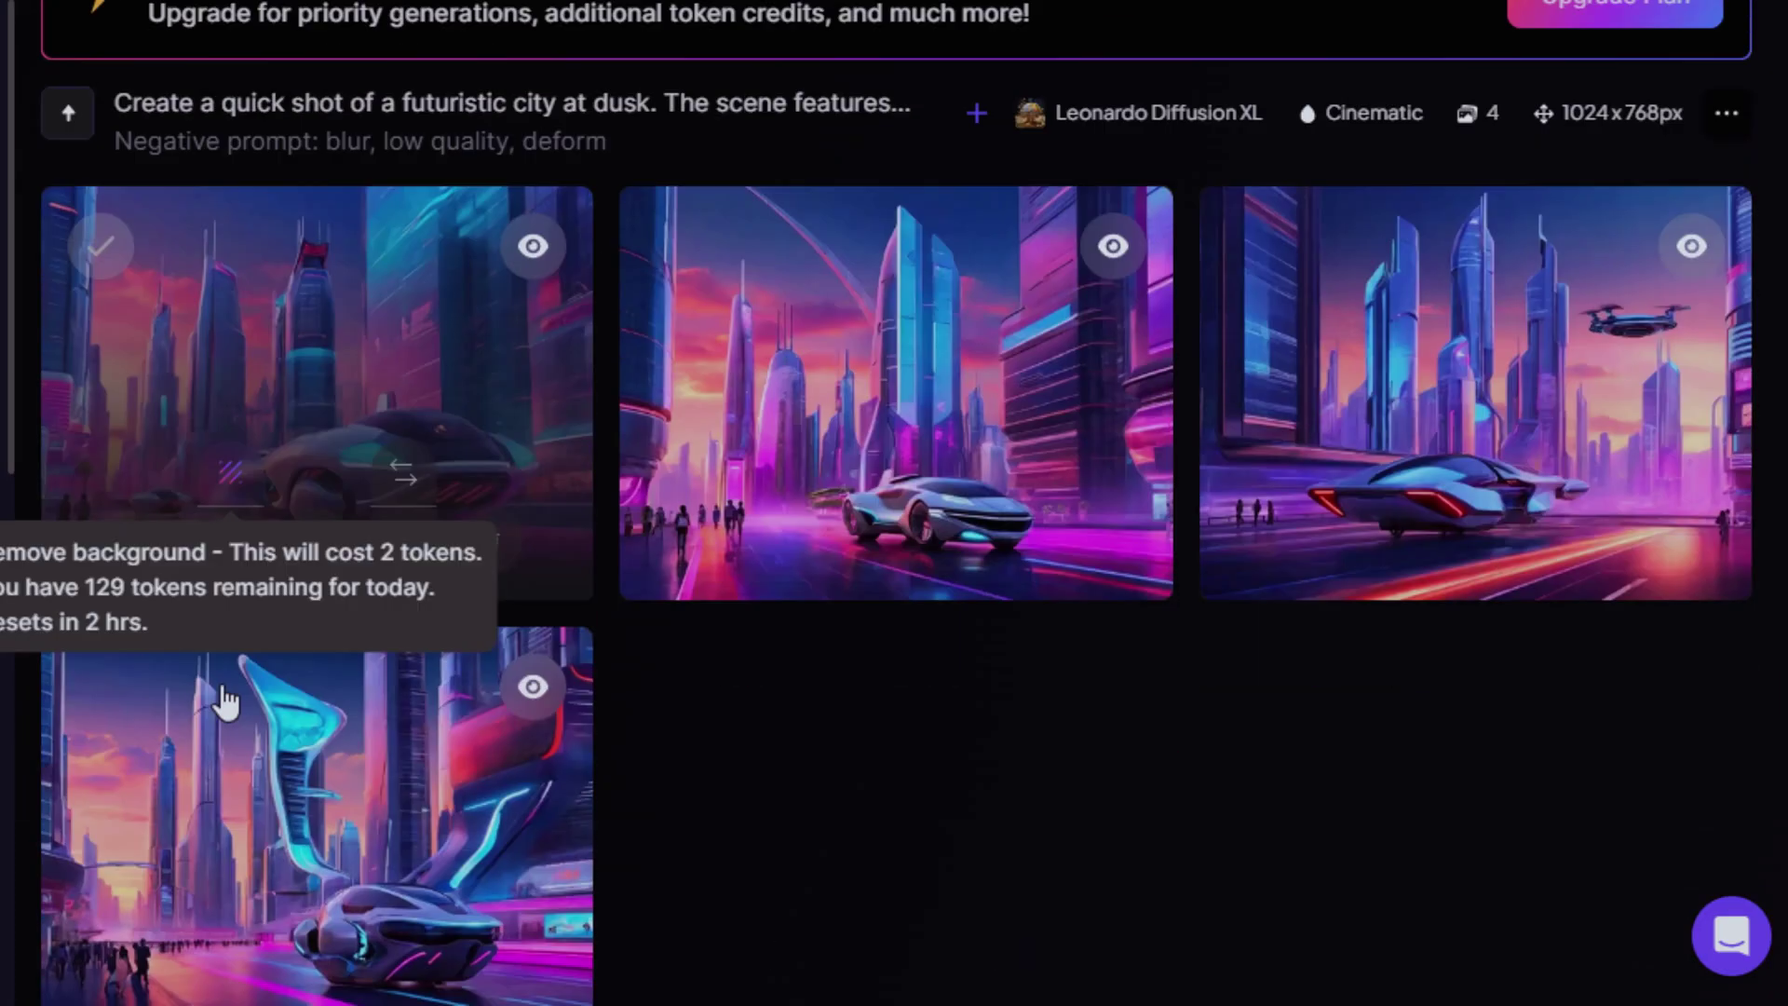
scroll(144, 826, down, 2)
click(143, 816)
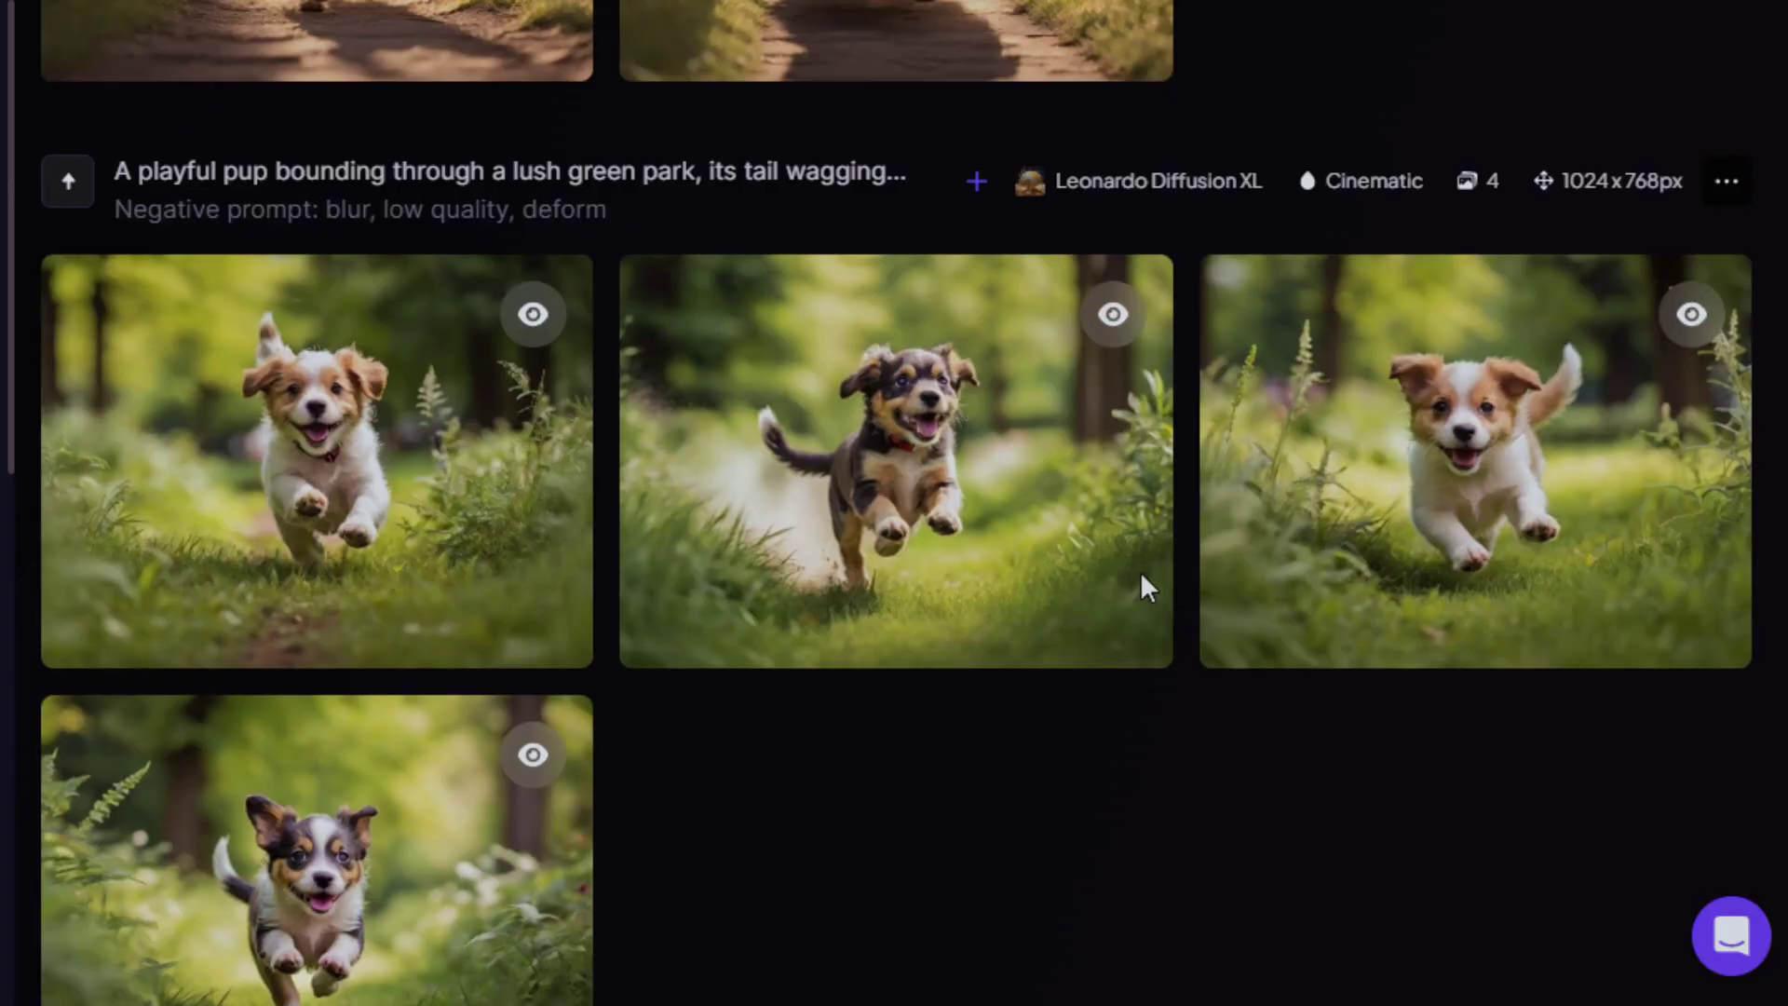
Scroll the Generation History to watch the happy hound park images load
scroll(838, 519, up, 3)
scroll(579, 599, down, 5)
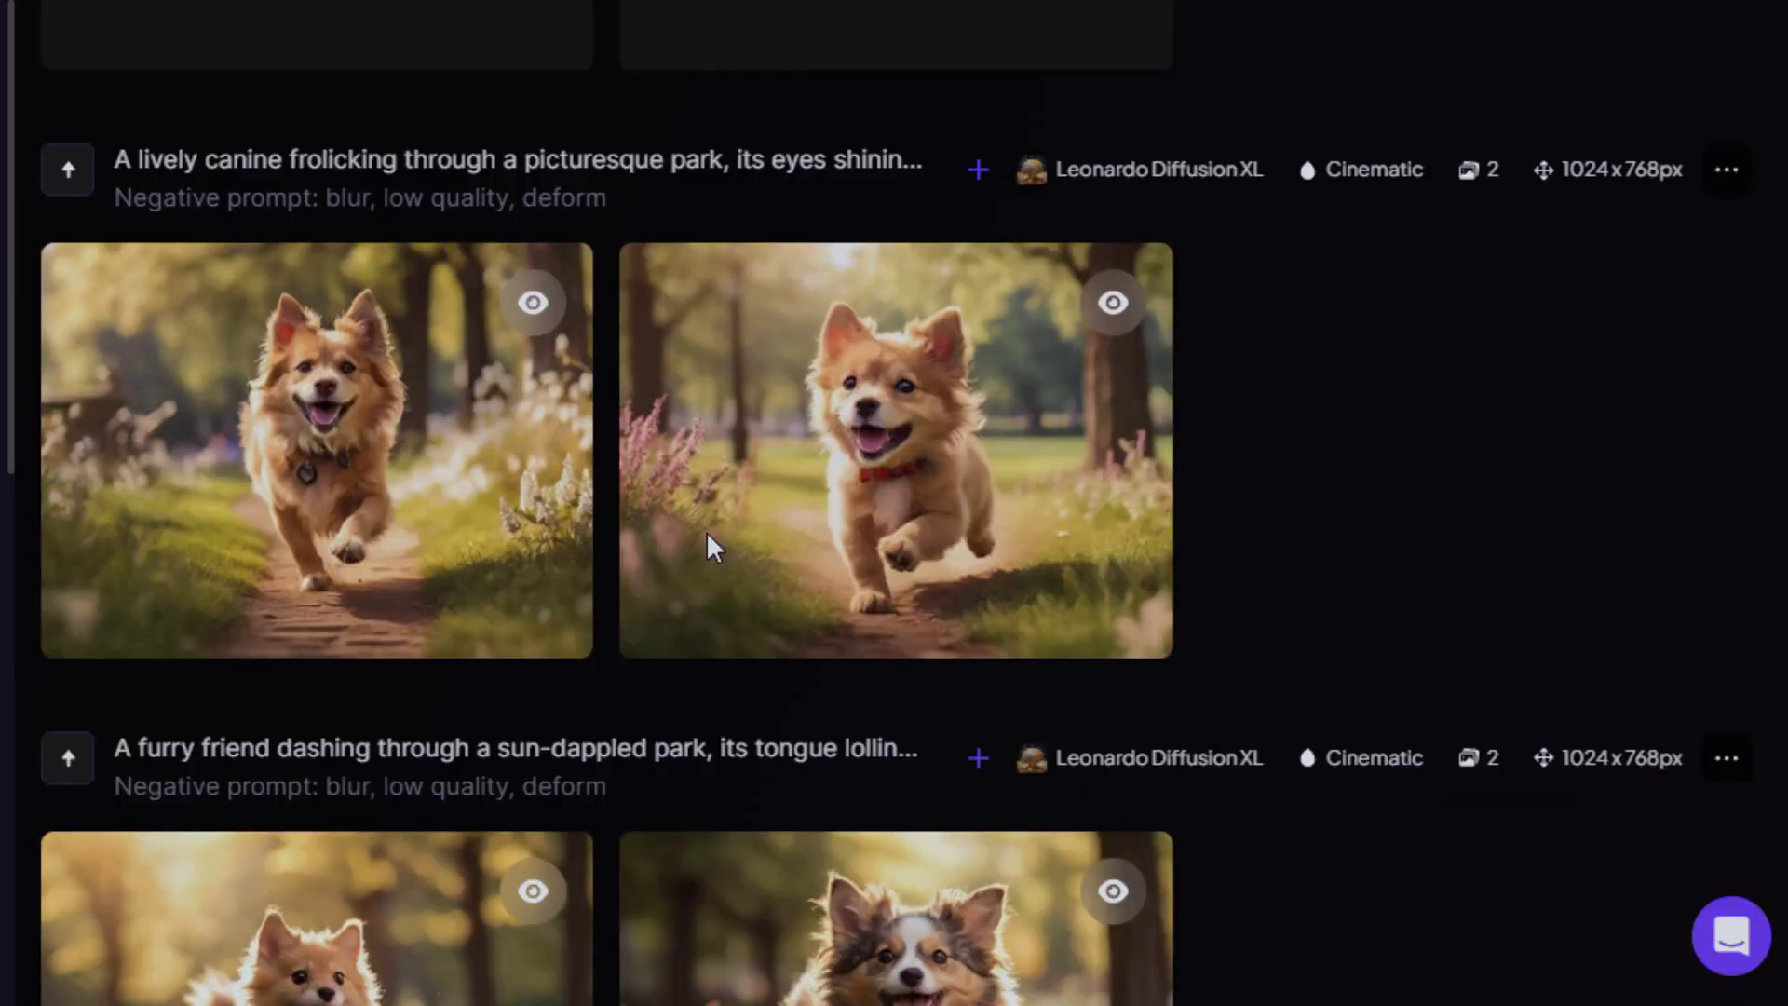
scroll(1427, 669, down, 3)
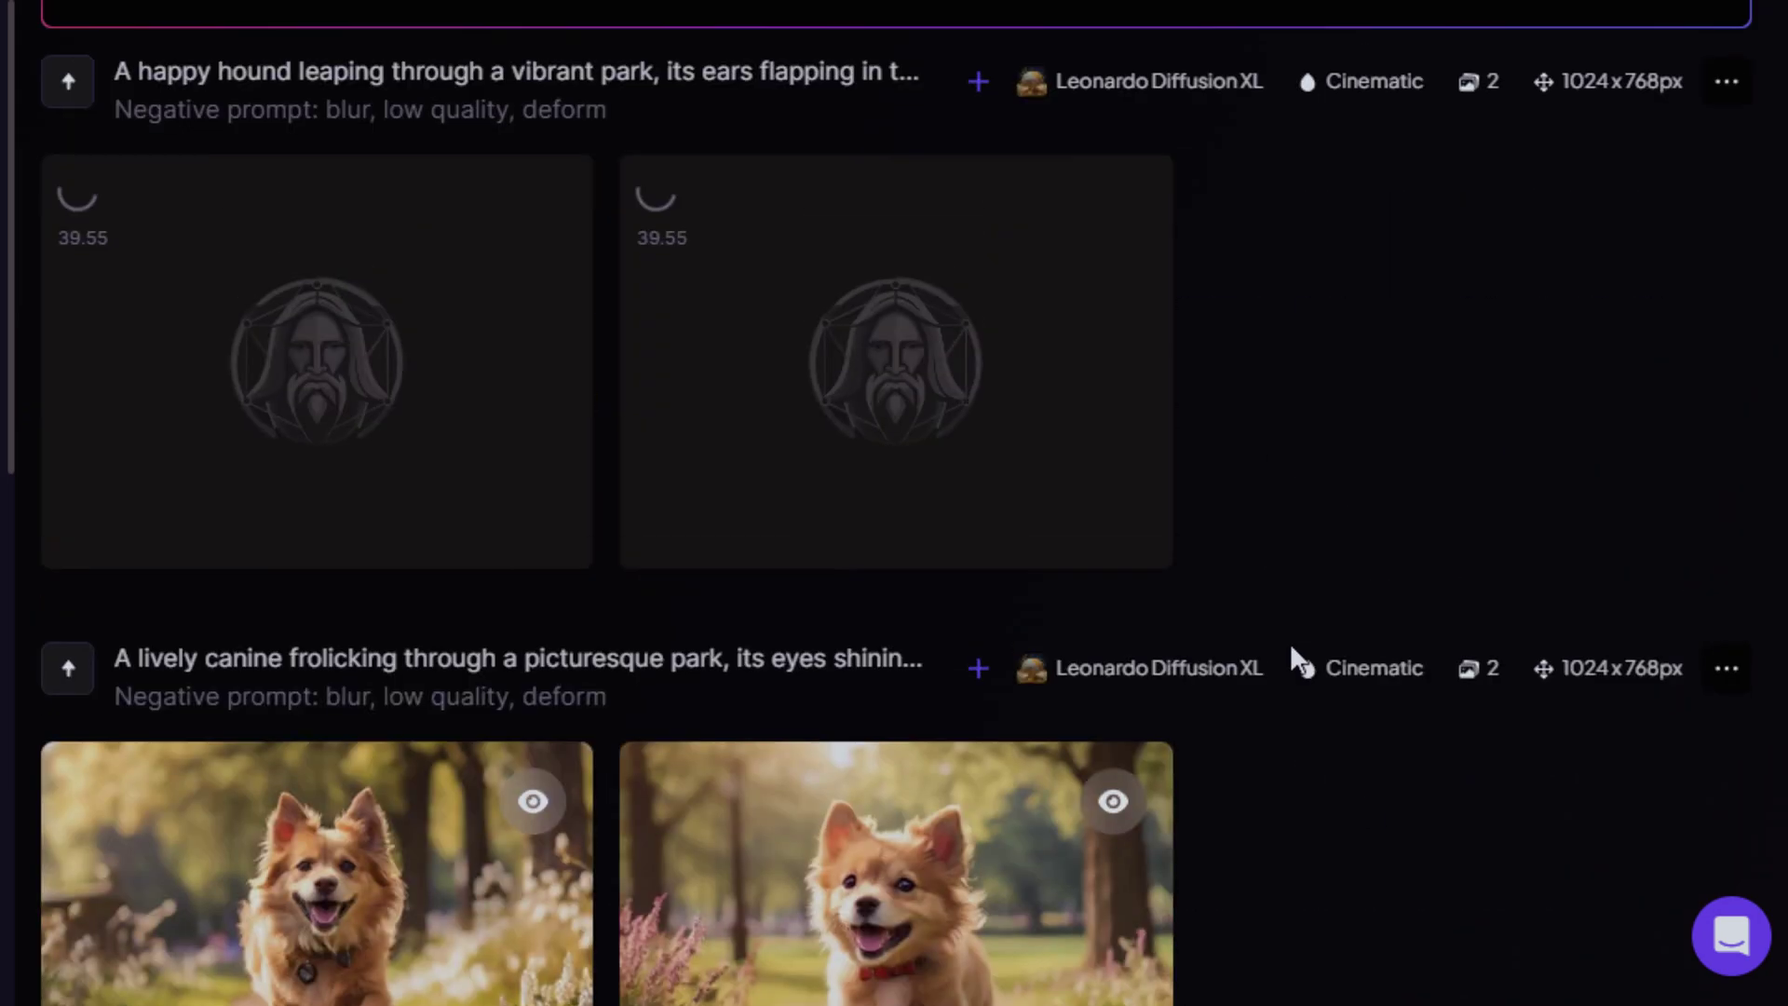
scroll(1289, 642, up, 3)
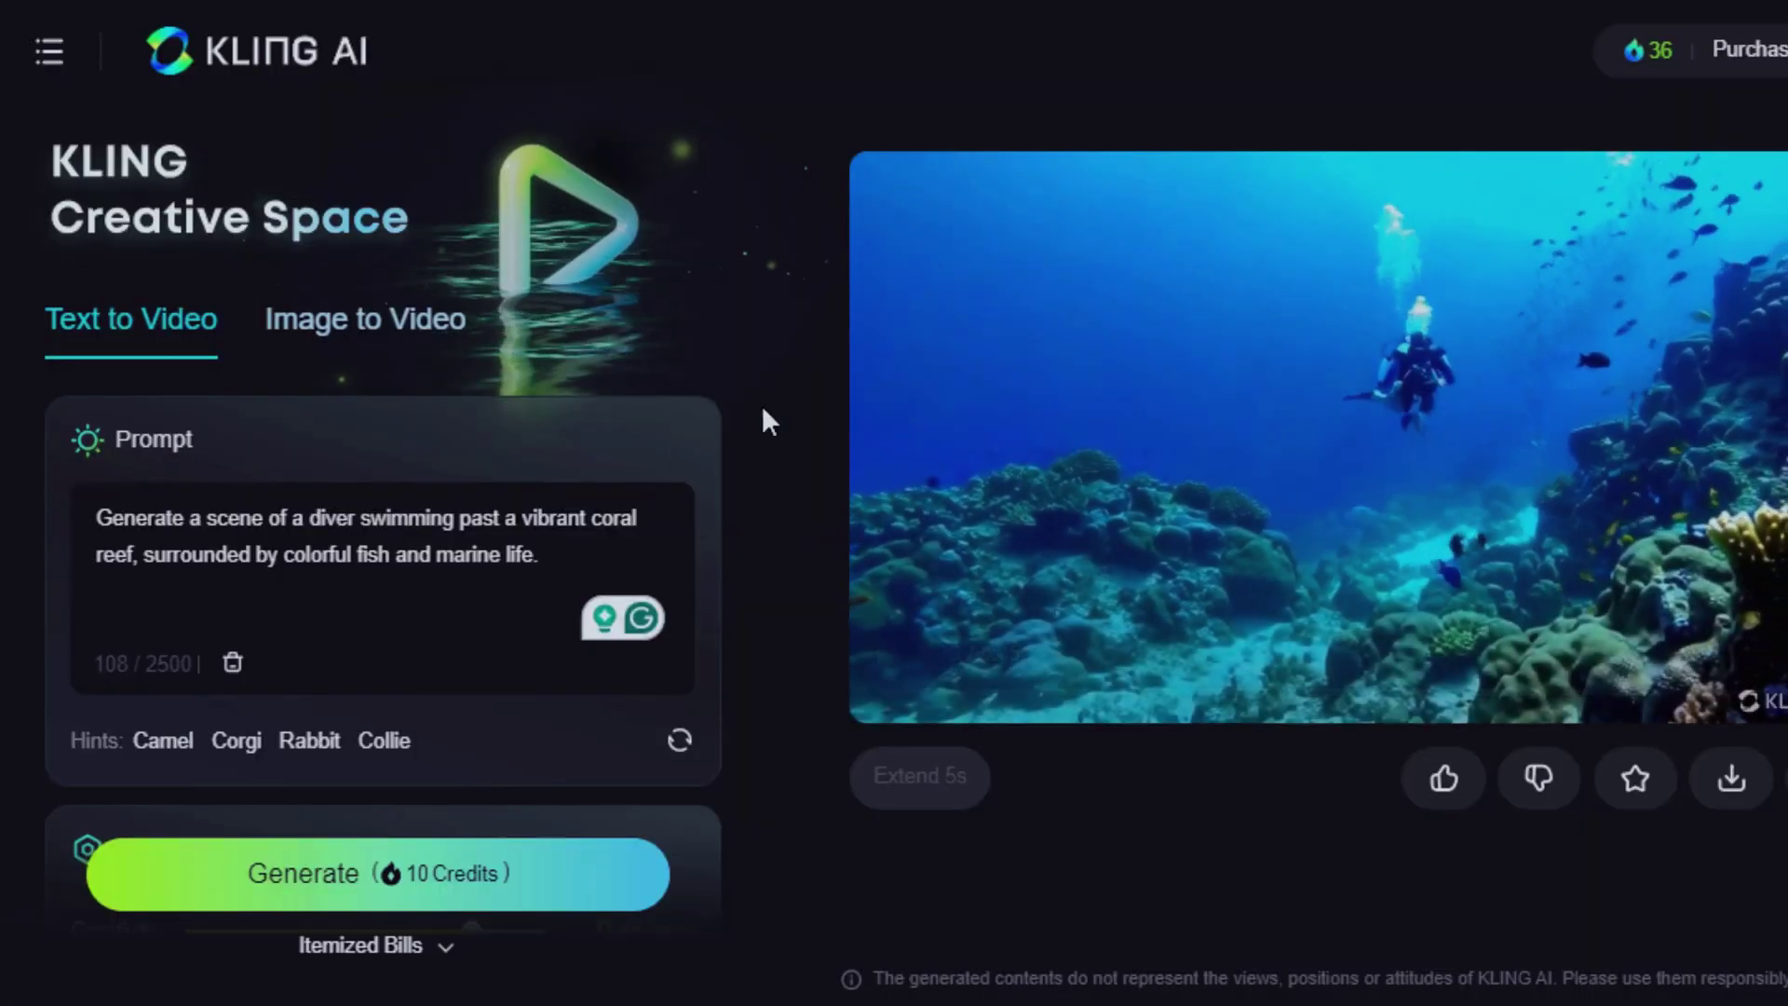
Switch Kling AI to Image to Video mode
click(415, 333)
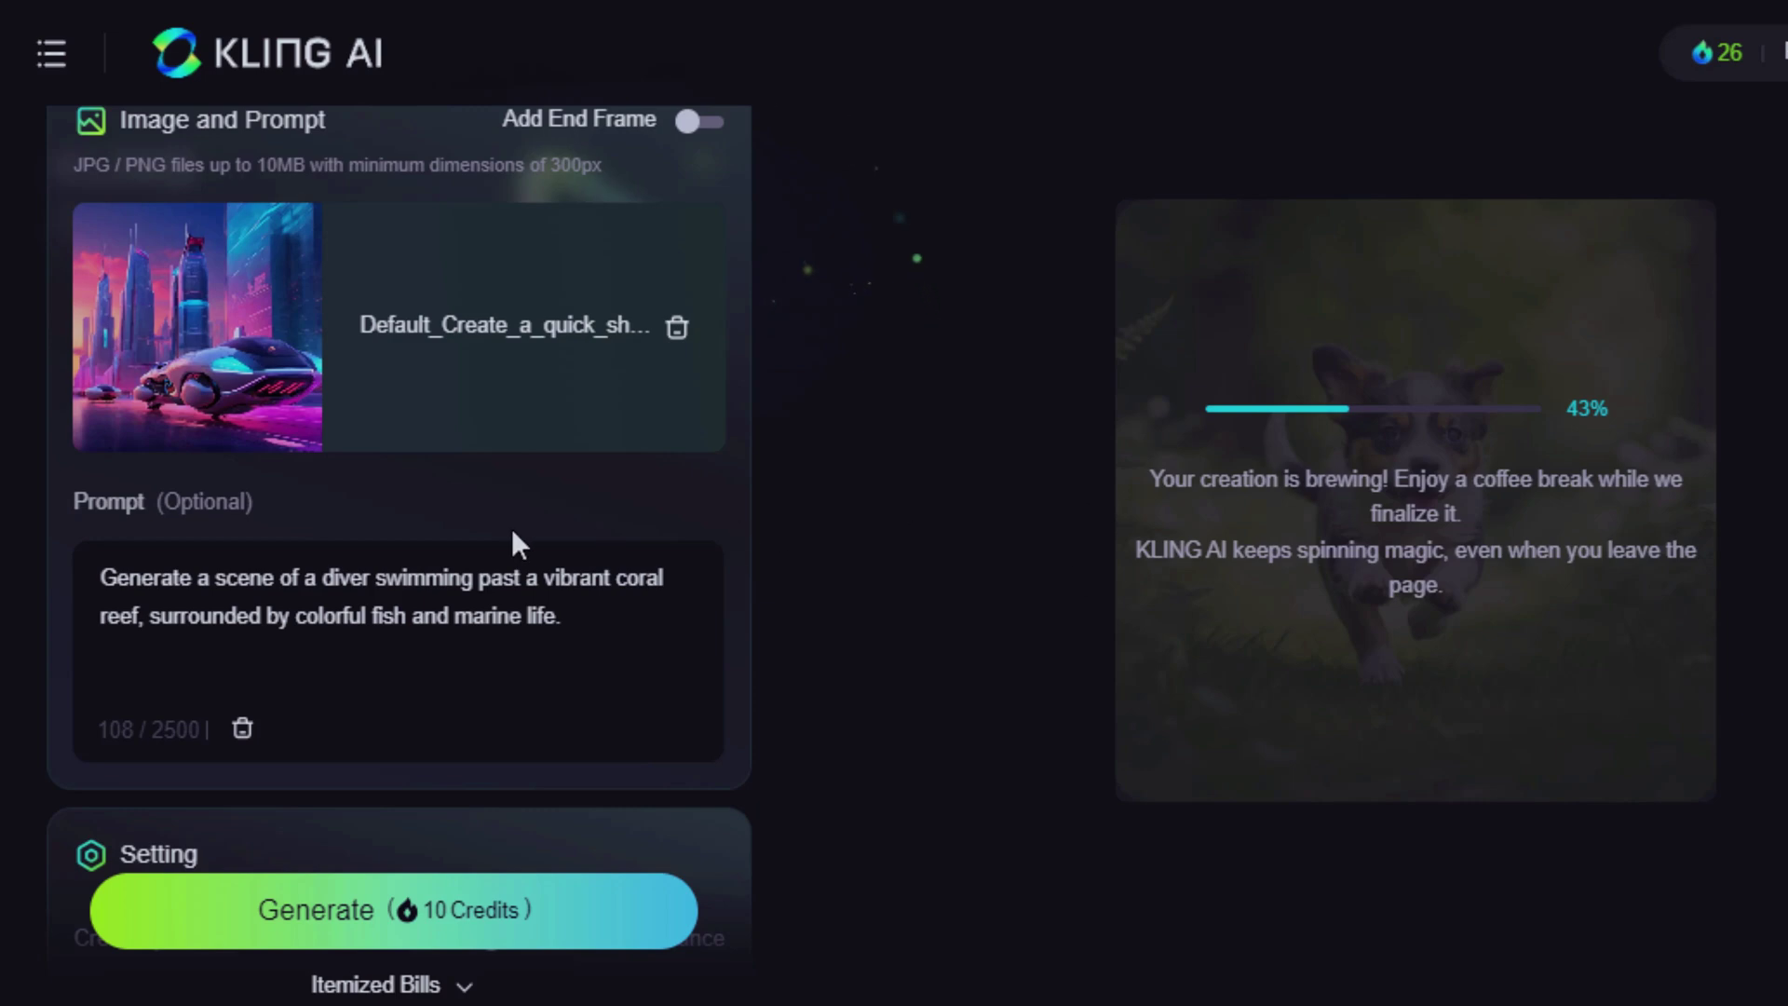
scroll(411, 650, down, 2)
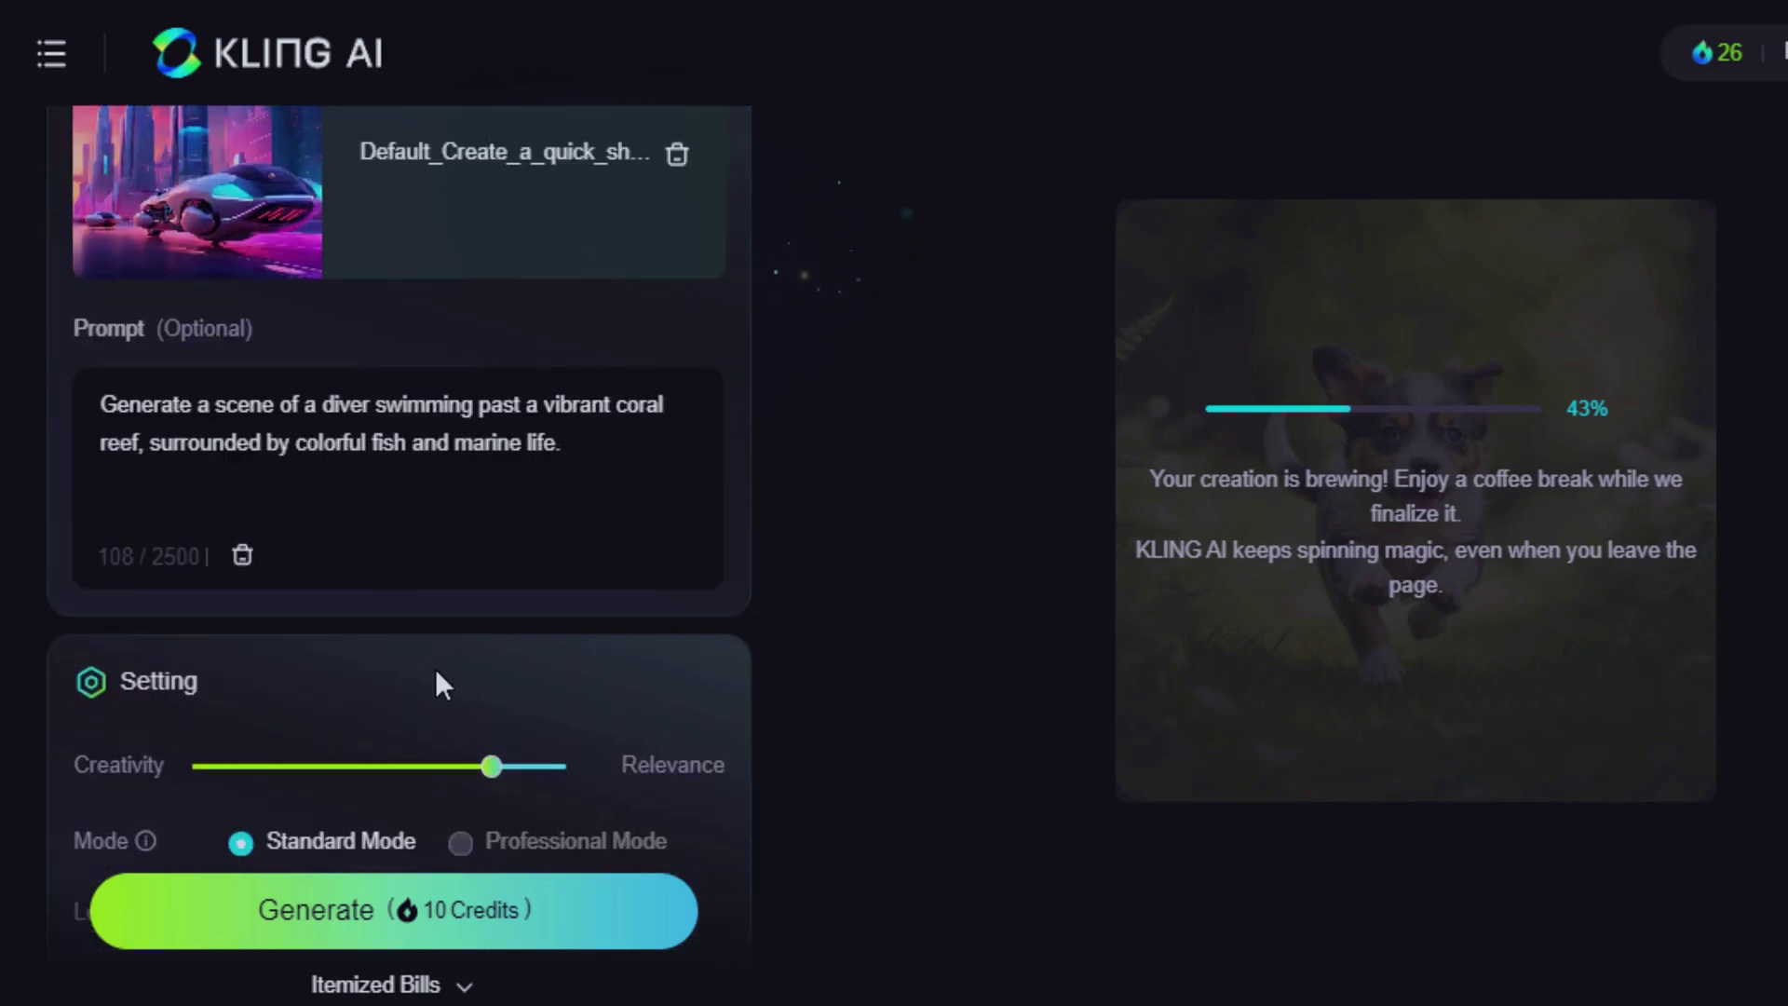
scroll(510, 696, down, 3)
scroll(494, 695, up, 9)
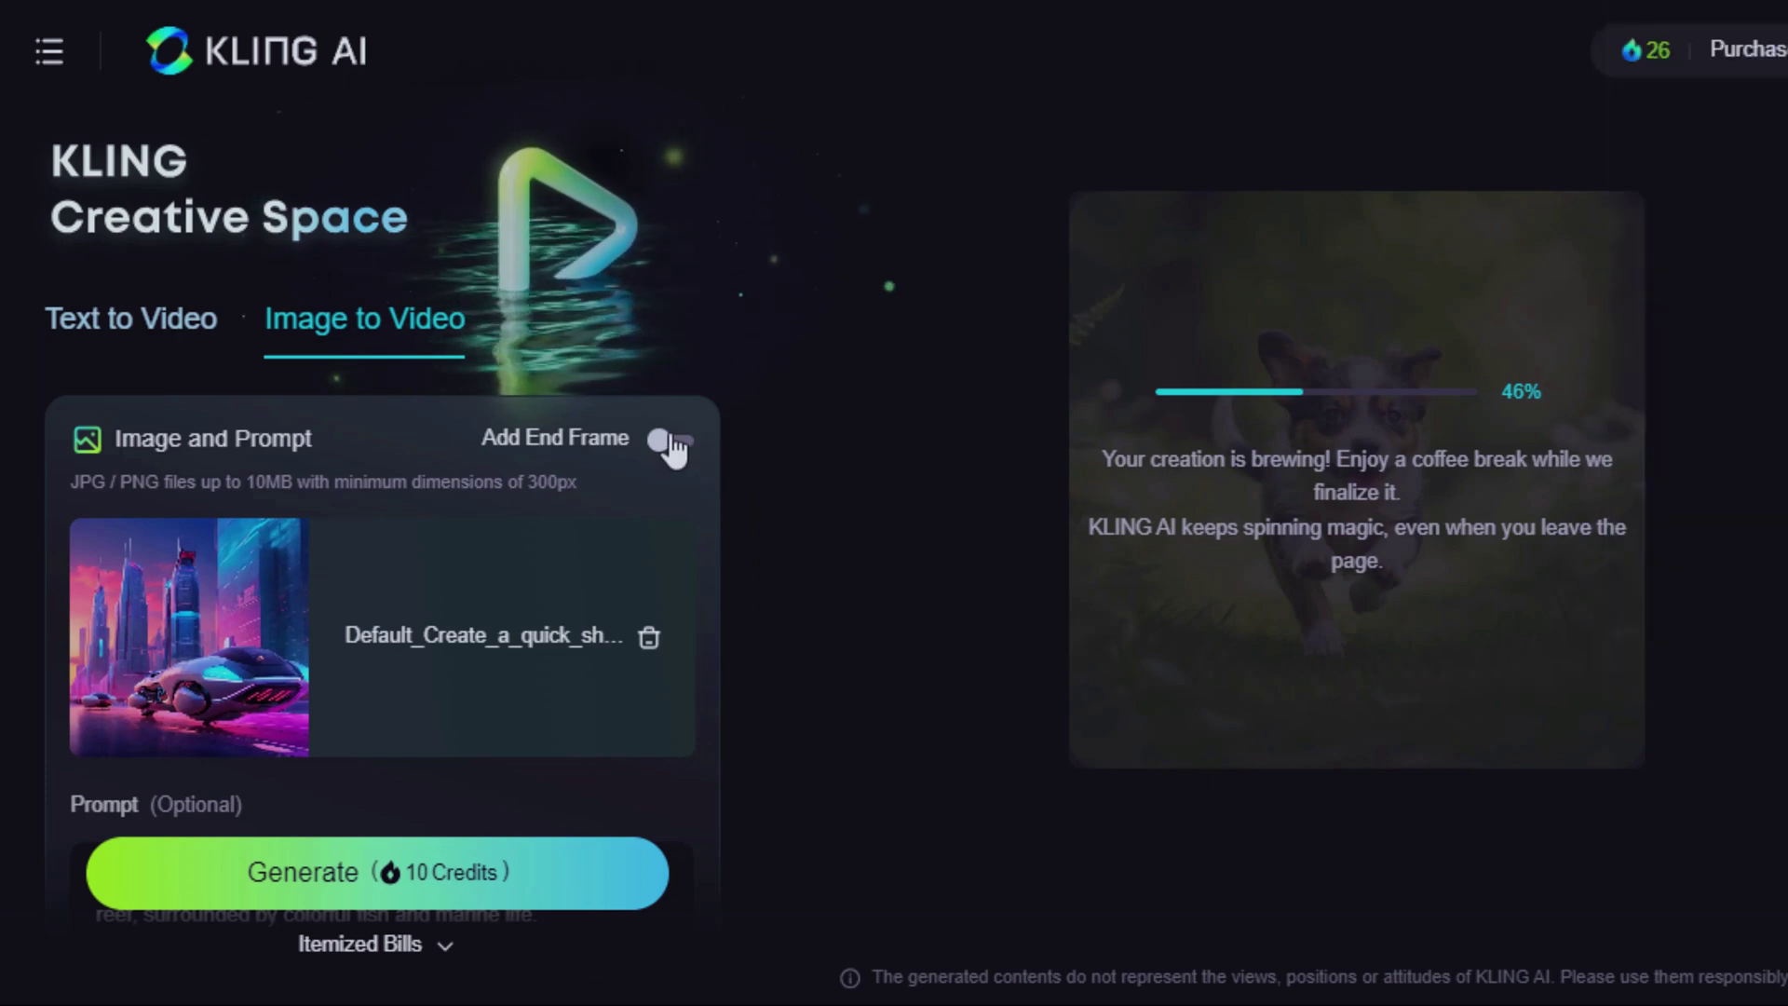
click(668, 441)
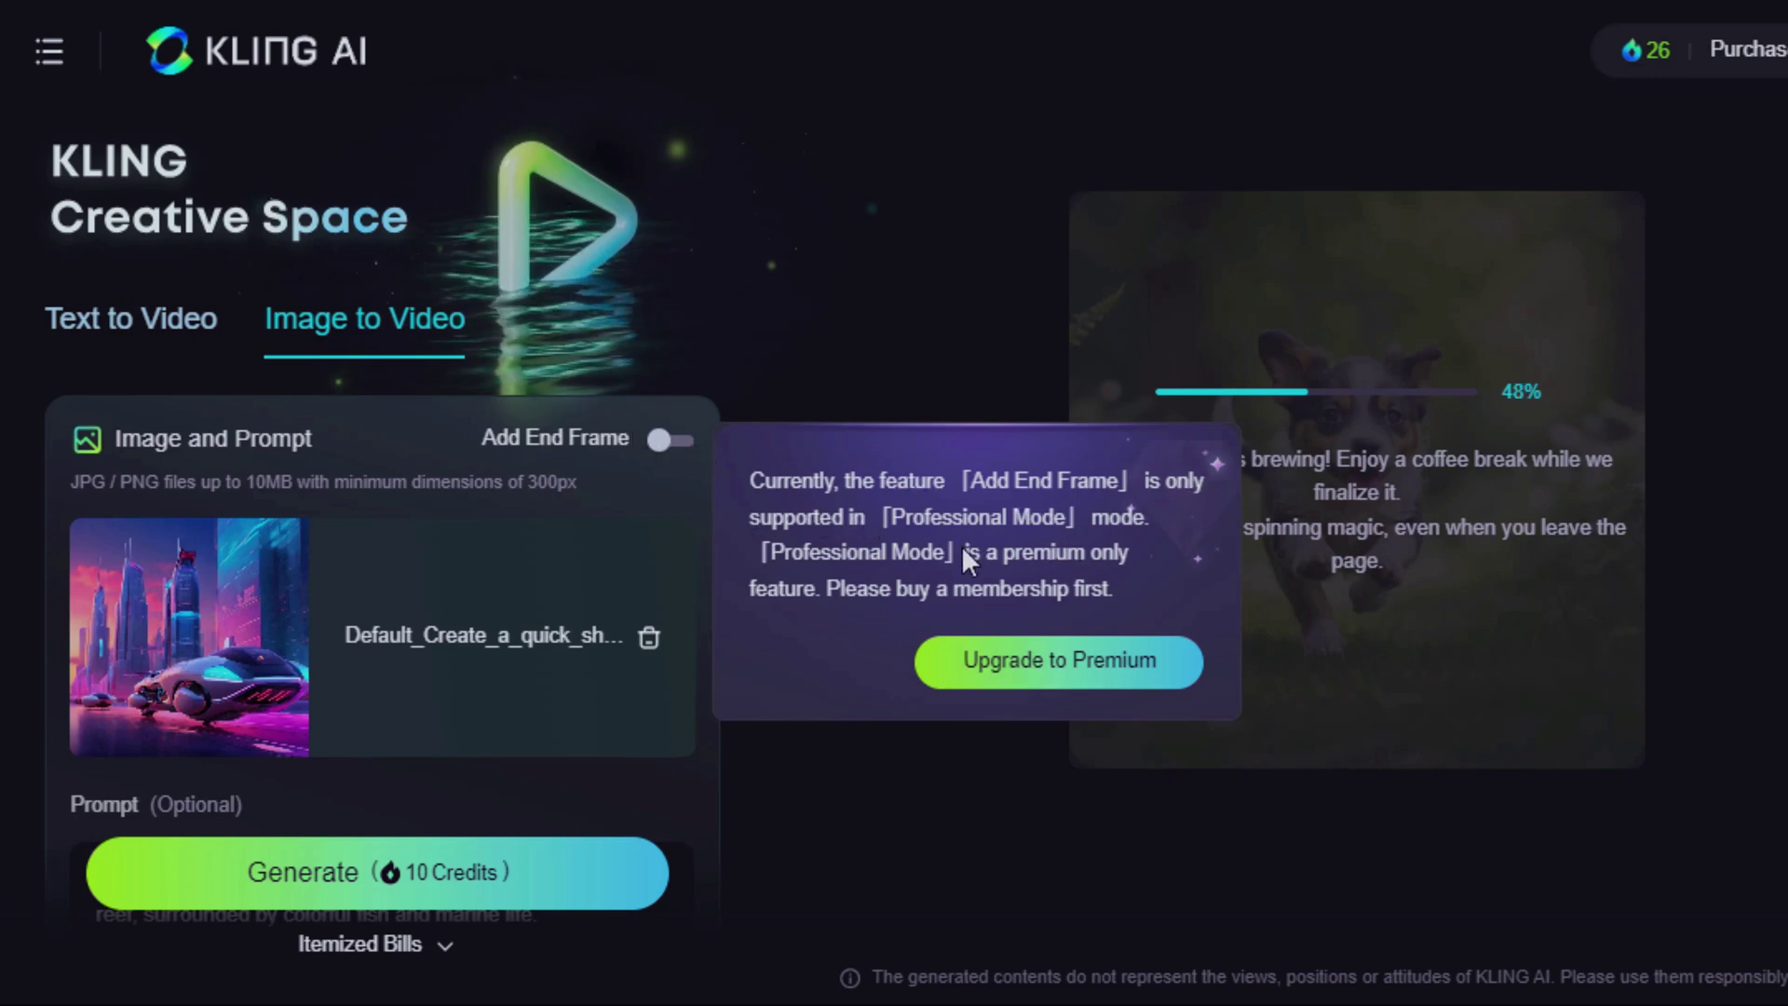
click(845, 756)
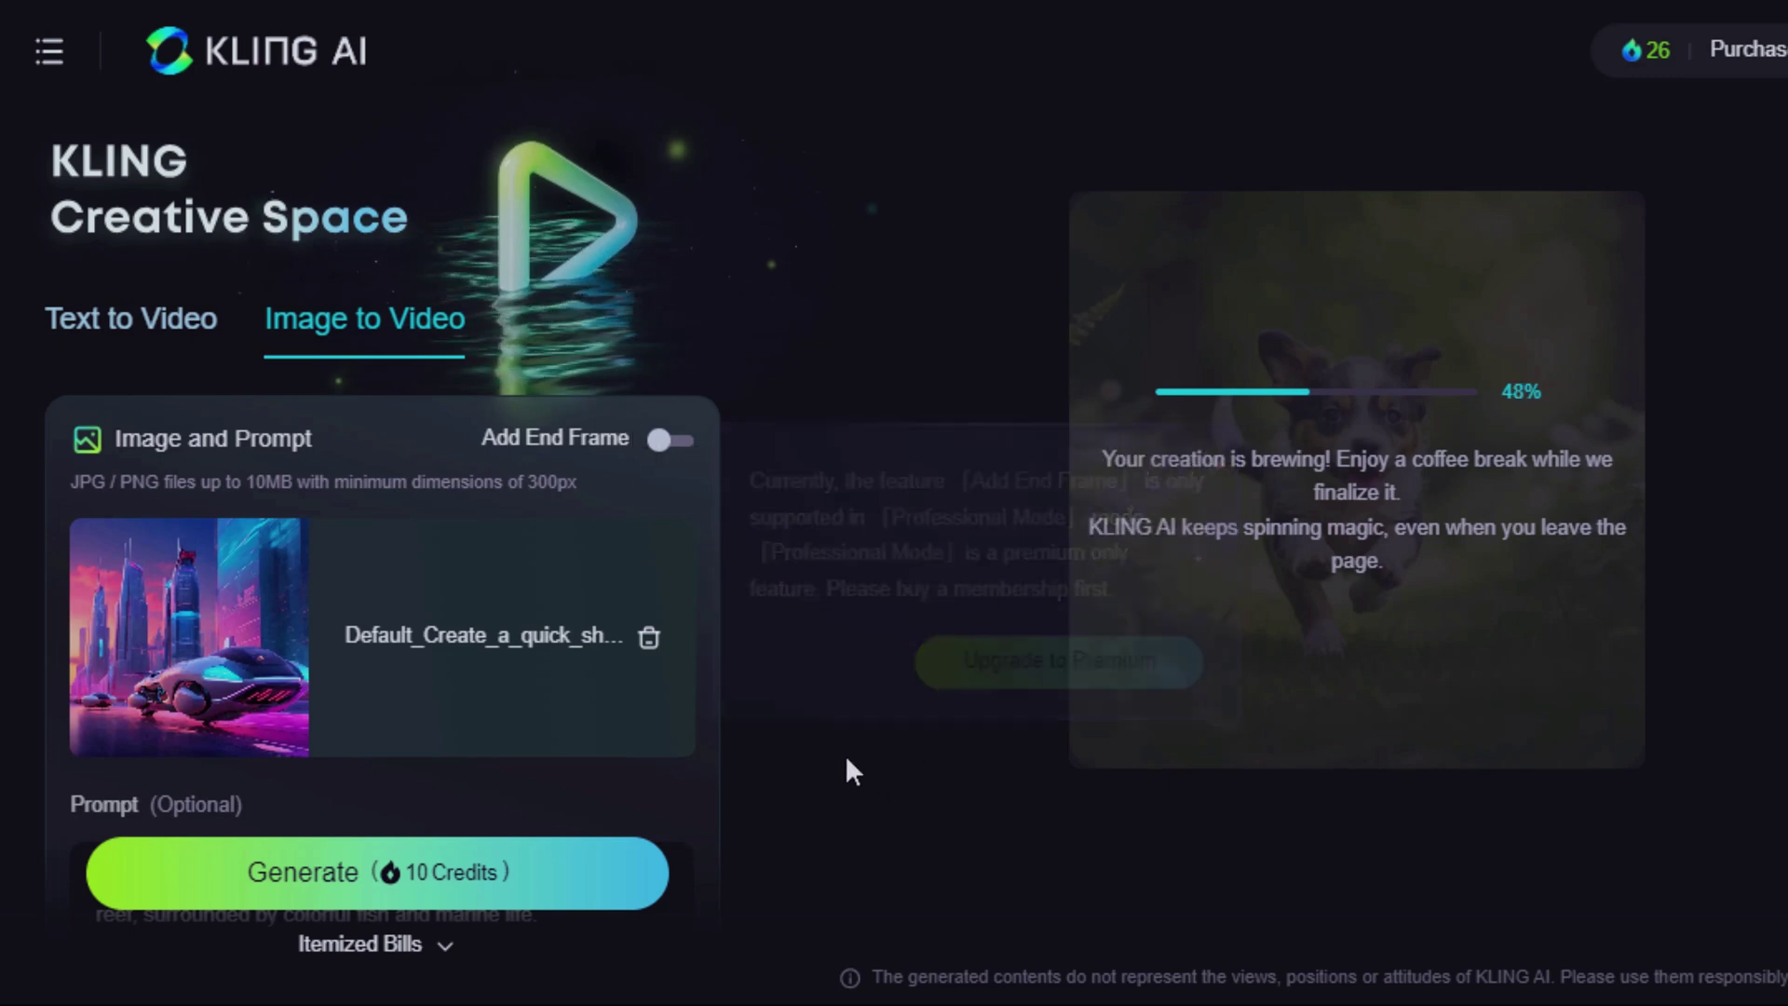